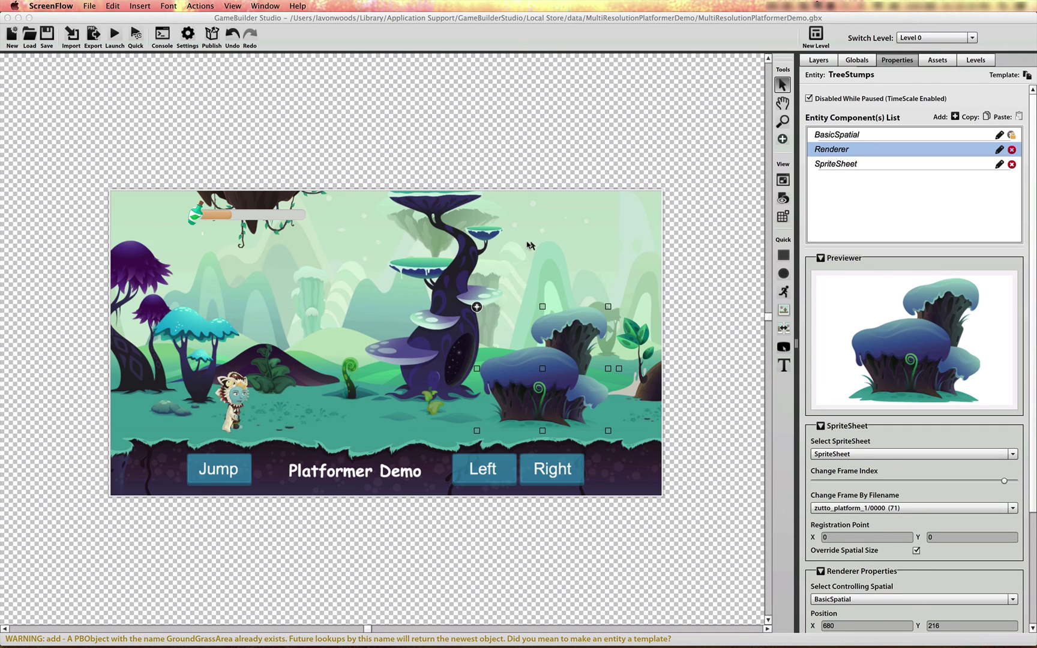
# Open the Publish Settings, review the available Screen Scaling Mode options without changing the mode, and close the settings.
pyautogui.click(213, 35)
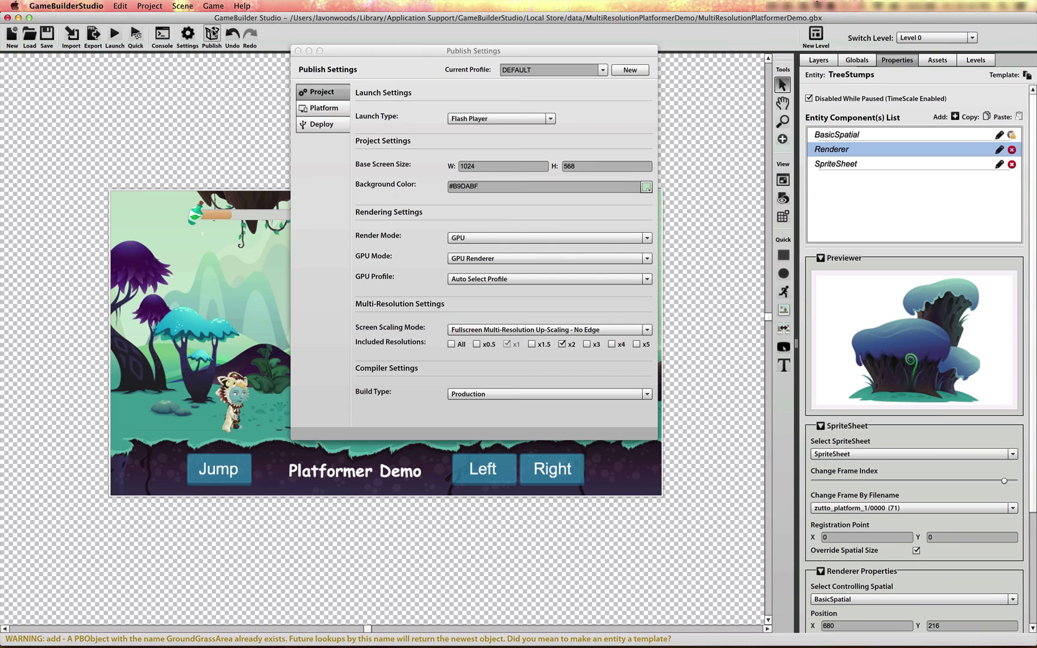
pyautogui.moveTo(384, 53); pyautogui.dragTo(361, 40)
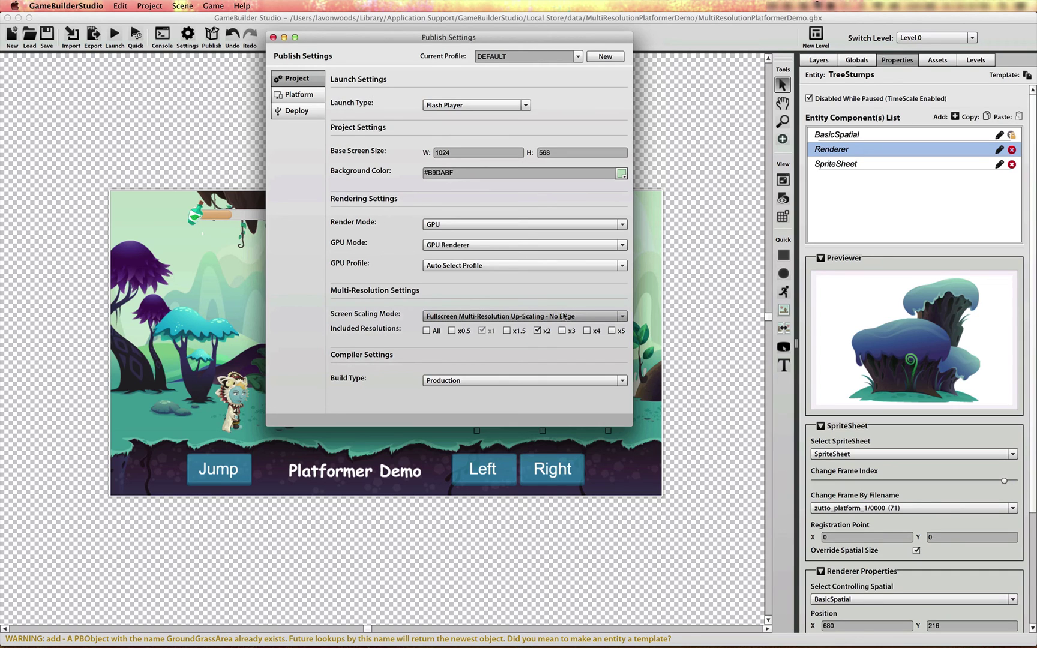
pyautogui.click(582, 316)
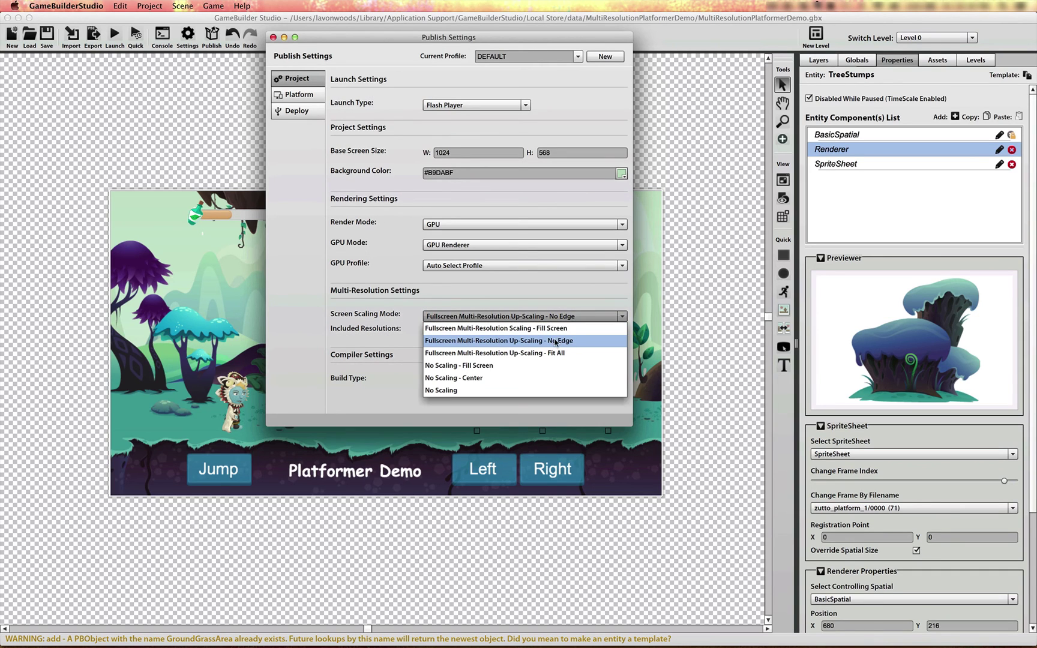
pyautogui.click(587, 296)
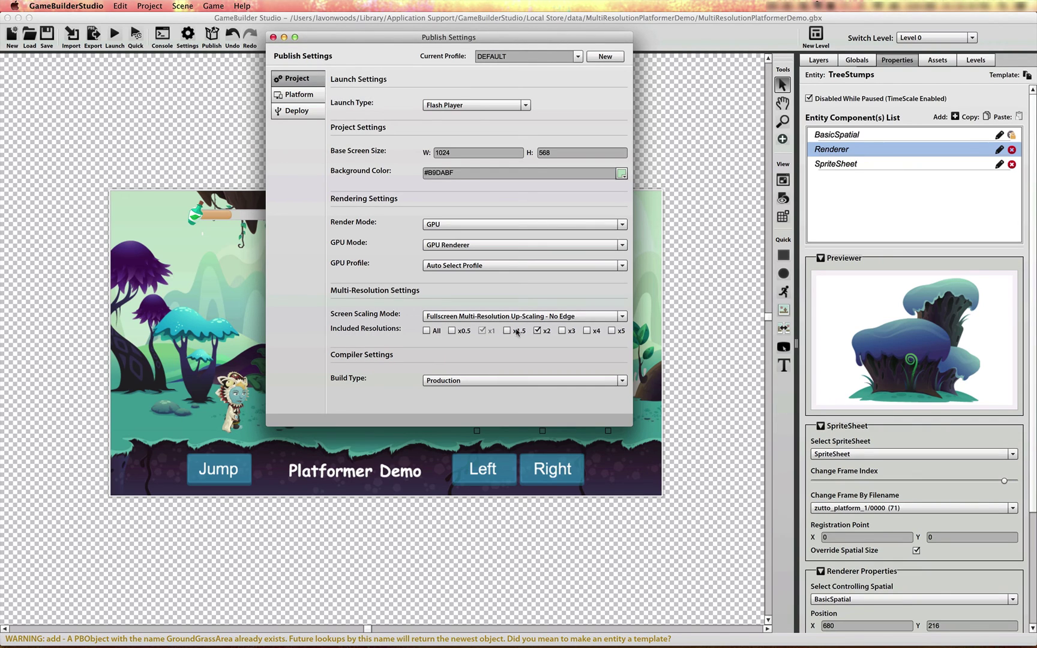
pyautogui.click(273, 37)
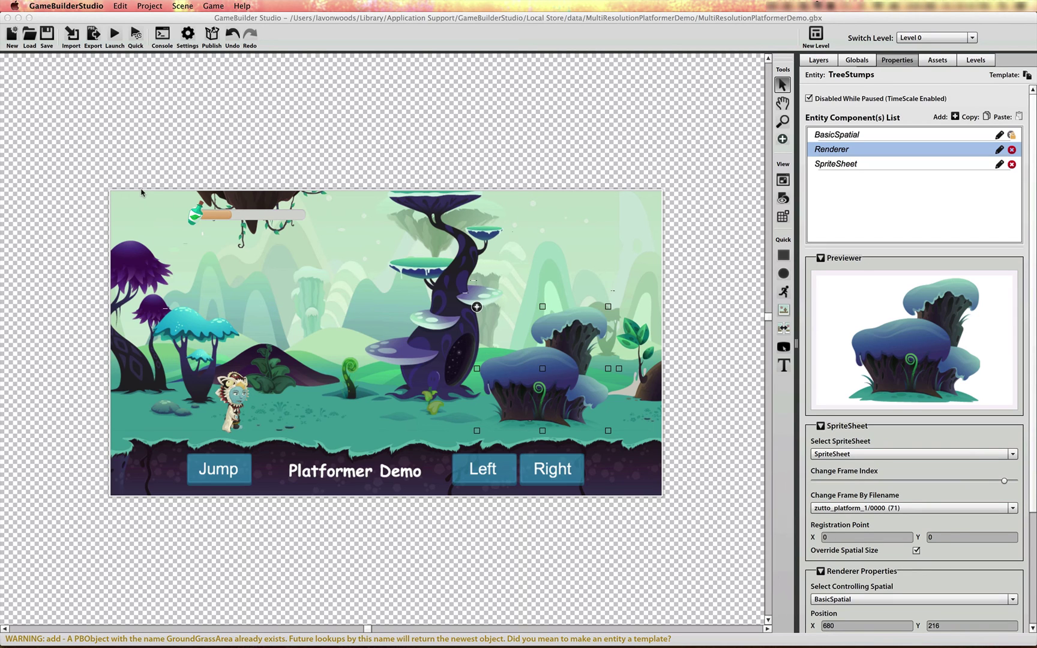
# Trace the scene's central safe zone with selection rectangles, then reselect the TreeStumps entity.
pyautogui.moveTo(142, 190); pyautogui.dragTo(320, 401)
pyautogui.moveTo(468, 523); pyautogui.dragTo(630, 528)
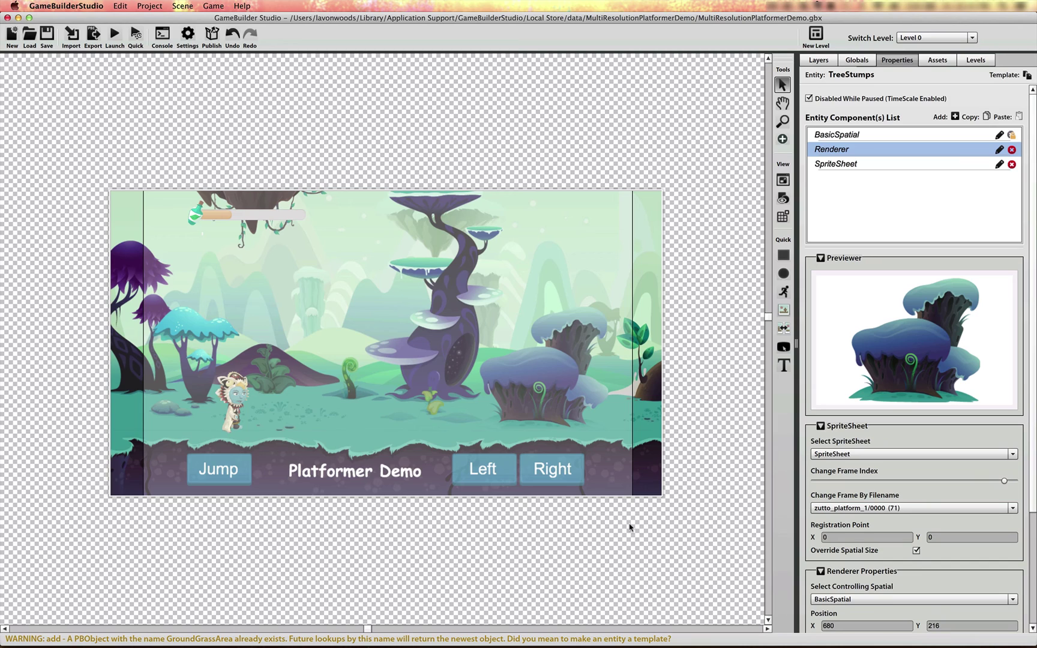
pyautogui.moveTo(630, 528); pyautogui.dragTo(619, 523)
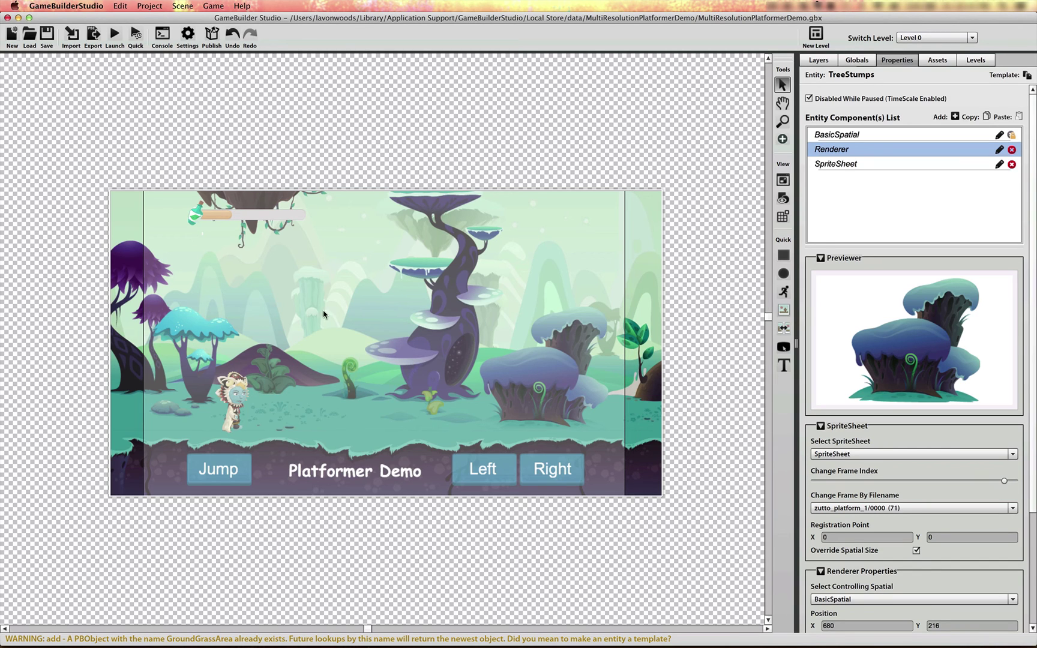
pyautogui.moveTo(151, 212); pyautogui.dragTo(137, 252)
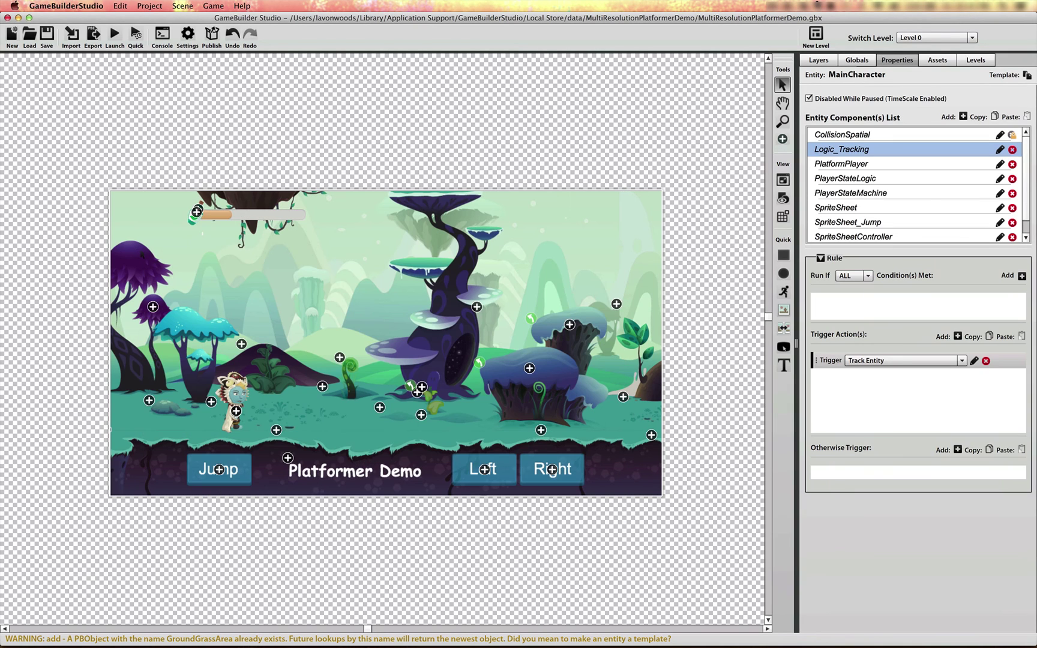
pyautogui.click(136, 176)
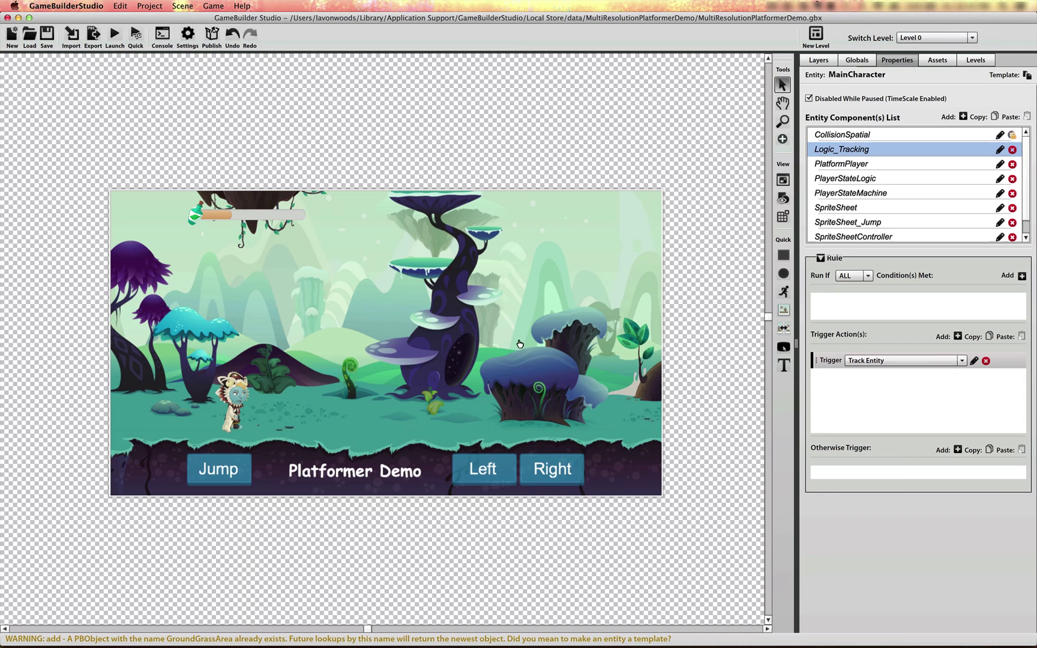
pyautogui.click(526, 376)
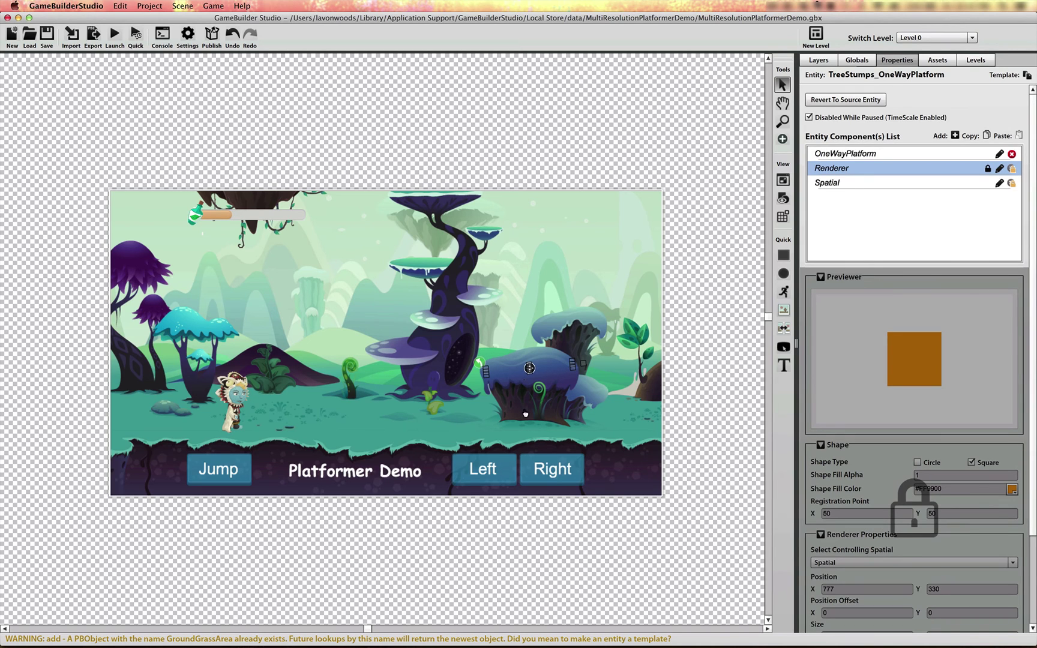
pyautogui.click(523, 407)
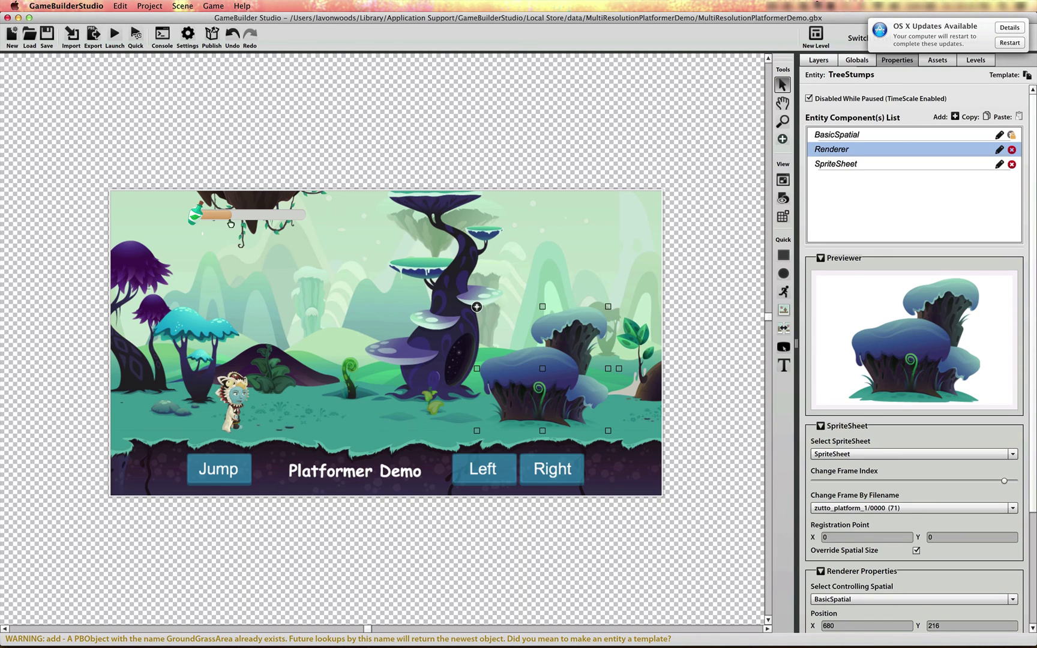
pyautogui.moveTo(162, 182); pyautogui.dragTo(611, 504)
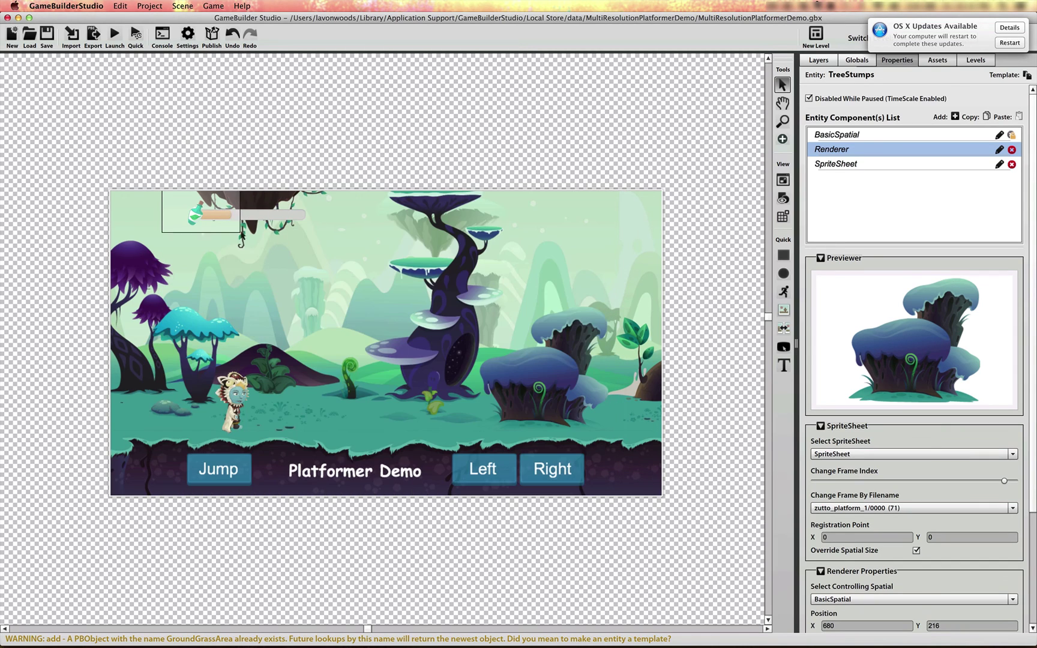
pyautogui.click(182, 167)
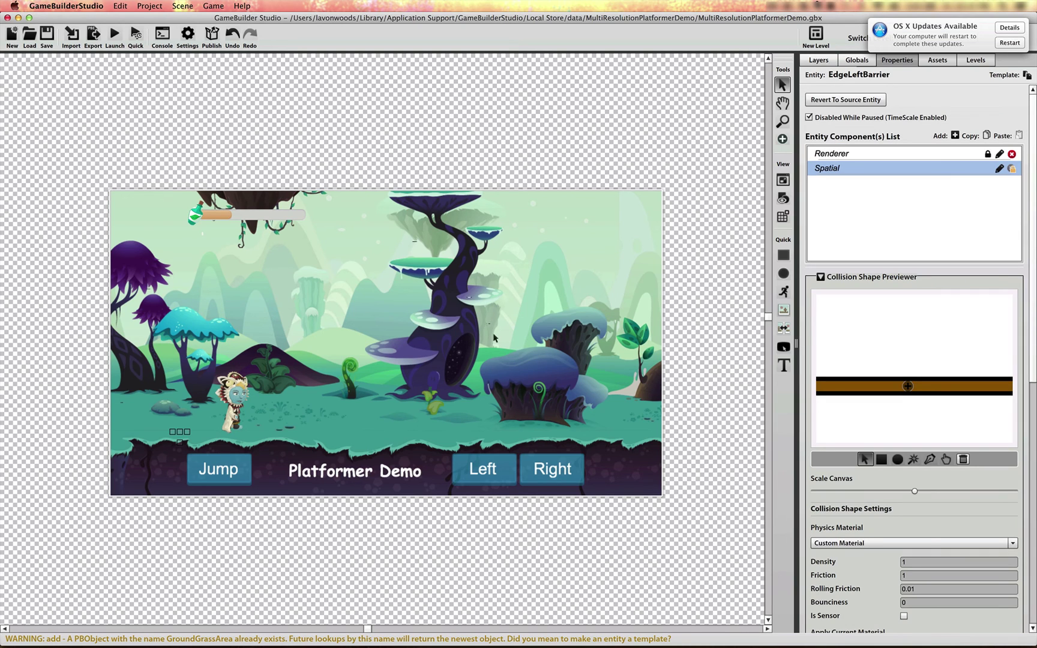
pyautogui.click(507, 388)
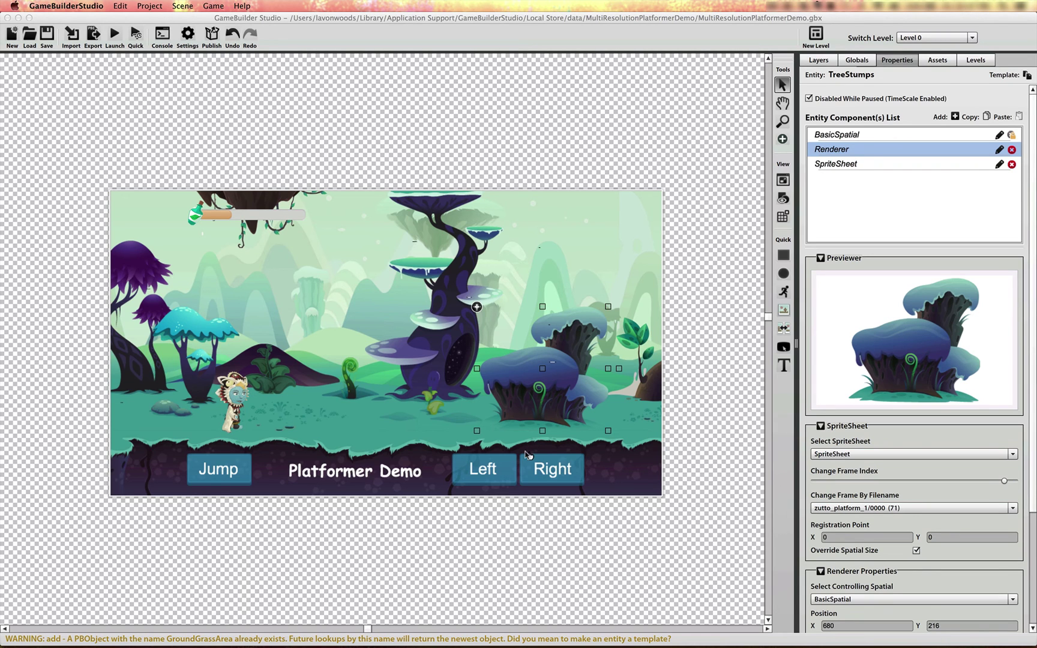
# Switch to Chrome and examine the iOS section of the Starling multi-resolution page, highlighting the stageWidth values in its code sample.
pyautogui.press('super+Tab')
pyautogui.click(186, 329)
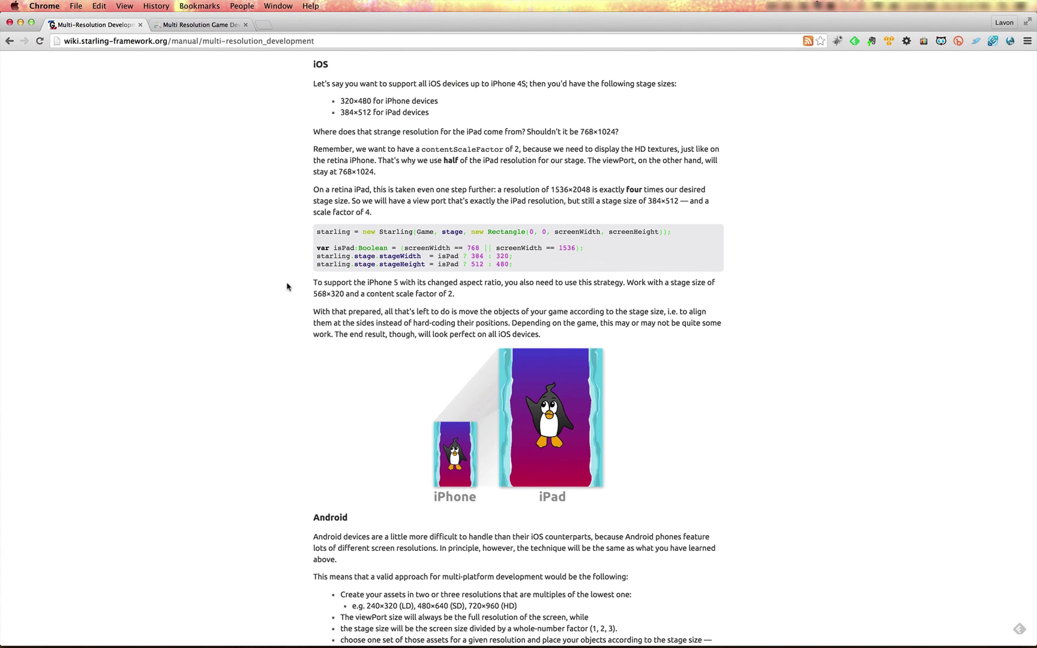
pyautogui.scroll(5, 289, 284)
pyautogui.scroll(-4, 287, 286)
pyautogui.scroll(-2, 287, 286)
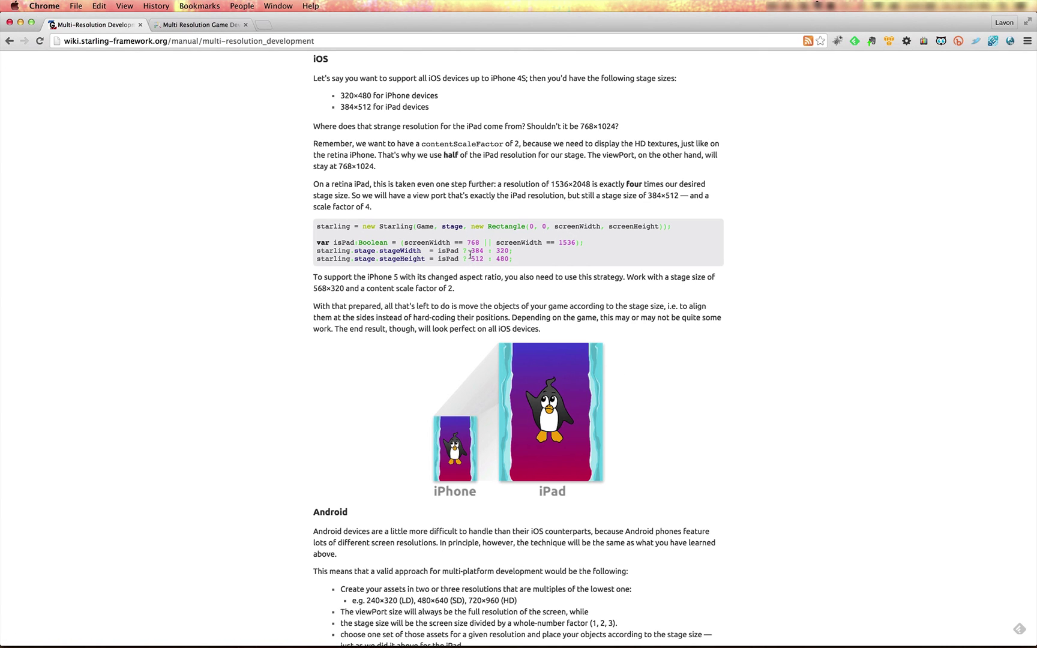
pyautogui.moveTo(470, 254); pyautogui.dragTo(507, 254)
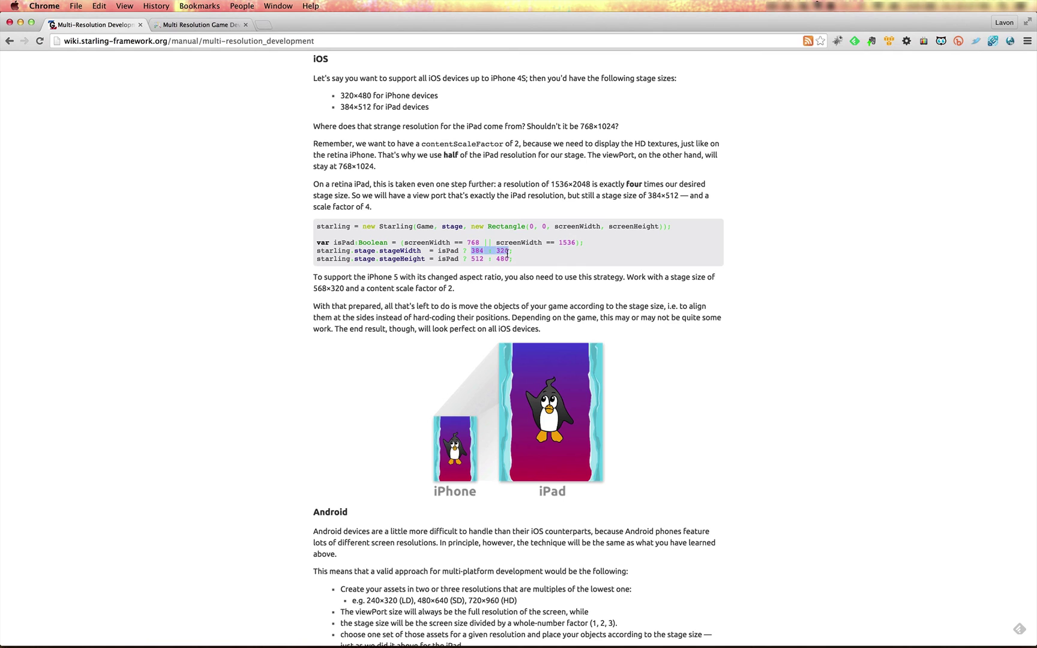
pyautogui.click(470, 260)
# Examine the Android section's asset resolution advice and its table of screen sizes, factors and stage sizes.
pyautogui.scroll(-6, 560, 471)
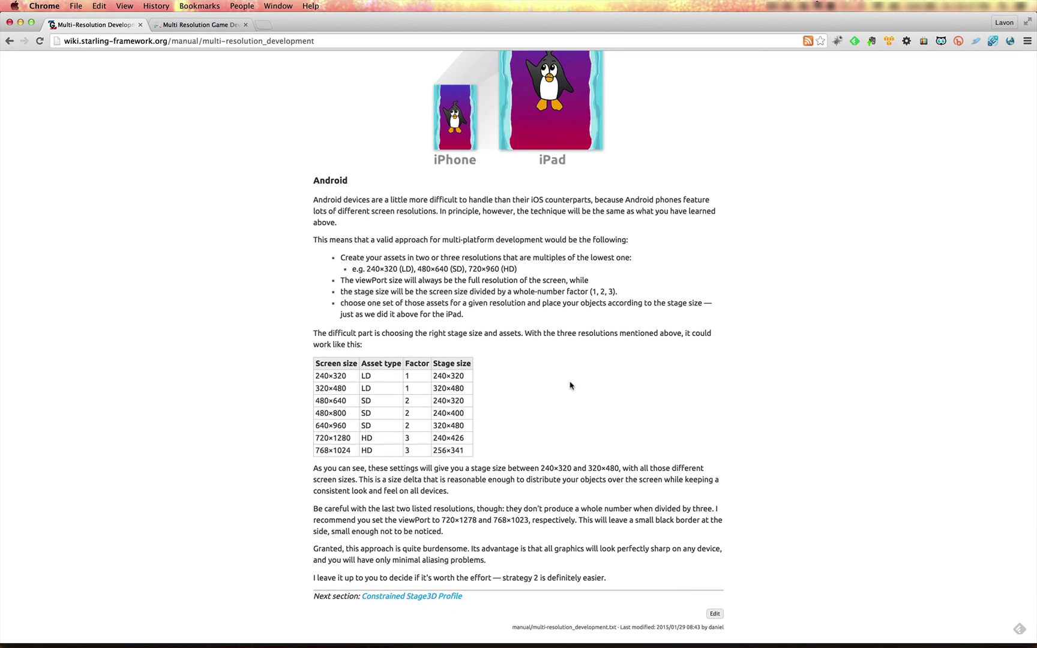
pyautogui.scroll(2, 570, 385)
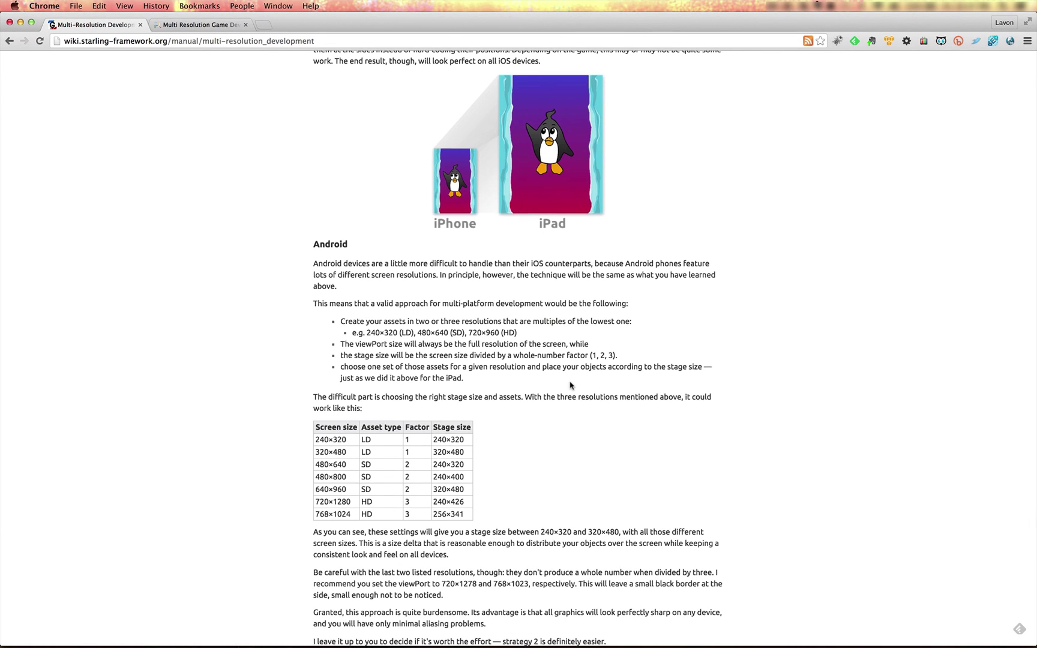
pyautogui.scroll(1, 570, 385)
pyautogui.scroll(2, 570, 385)
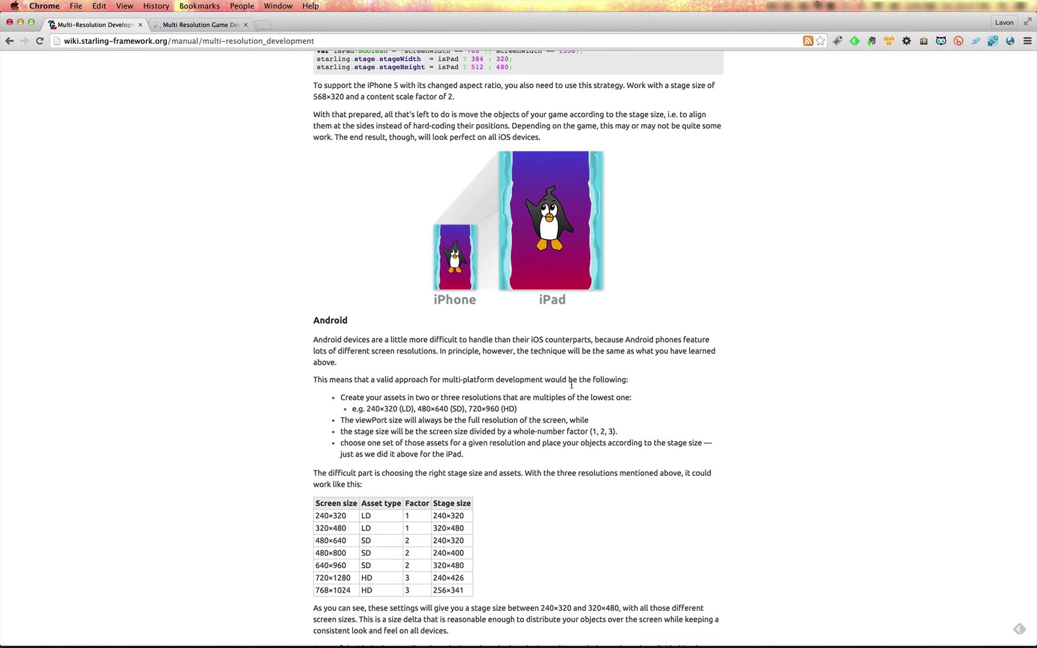
pyautogui.scroll(-3, 536, 500)
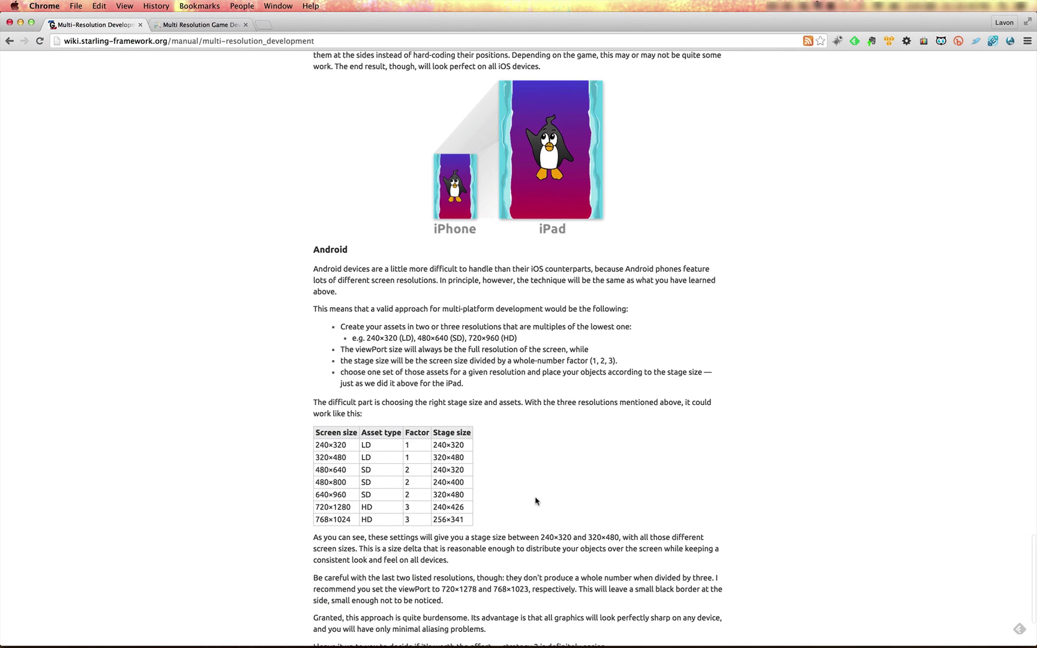
pyautogui.scroll(-3, 536, 500)
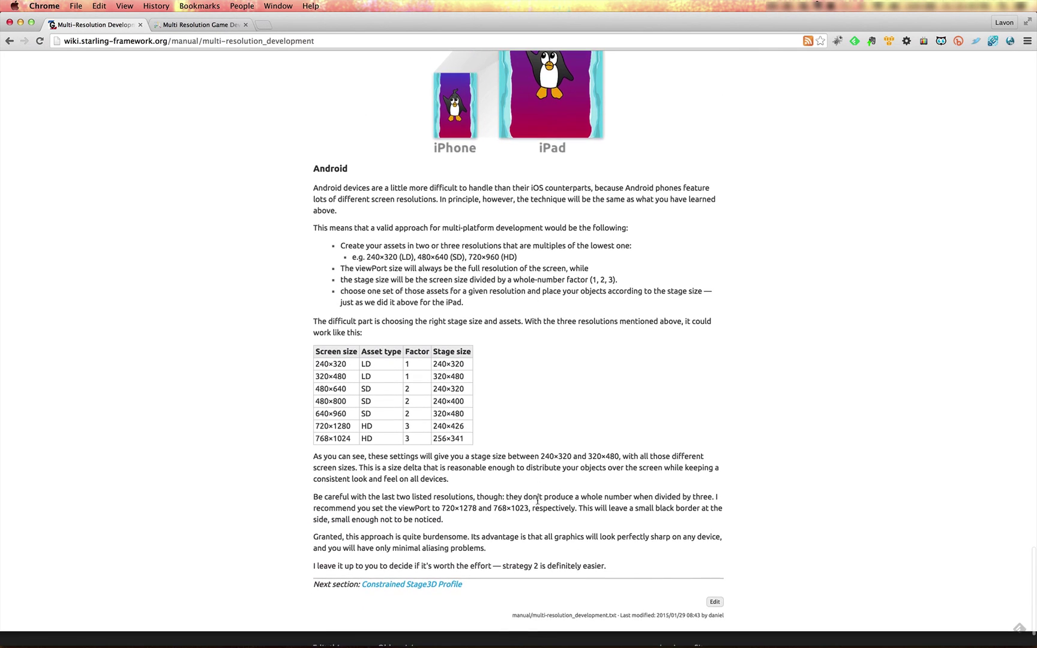
pyautogui.scroll(3, 536, 501)
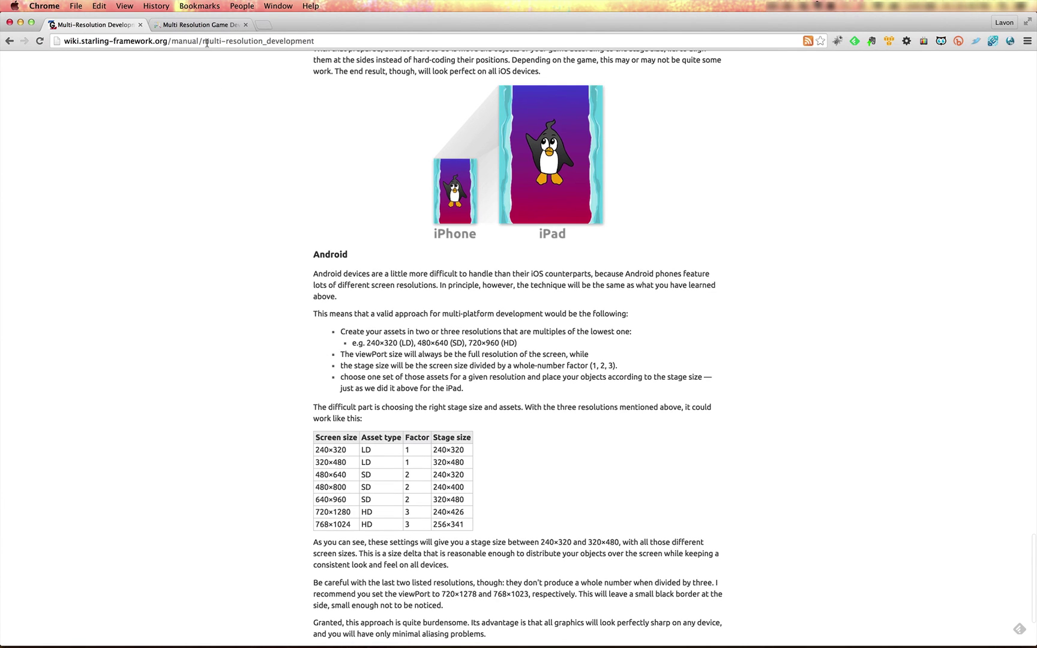
# Skim the "Multi Resolution Game Development With GameBuilder Studio" tutorial from the scaling approaches to the image size section and return to its start.
pyautogui.click(193, 24)
pyautogui.scroll(-1, 593, 295)
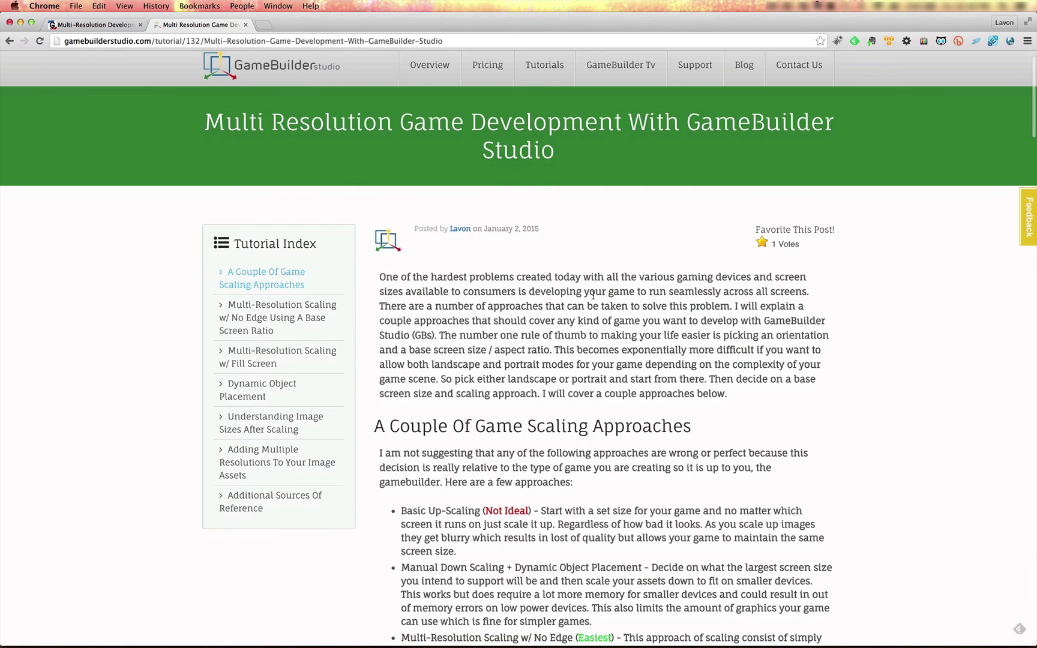
pyautogui.scroll(-5, 593, 296)
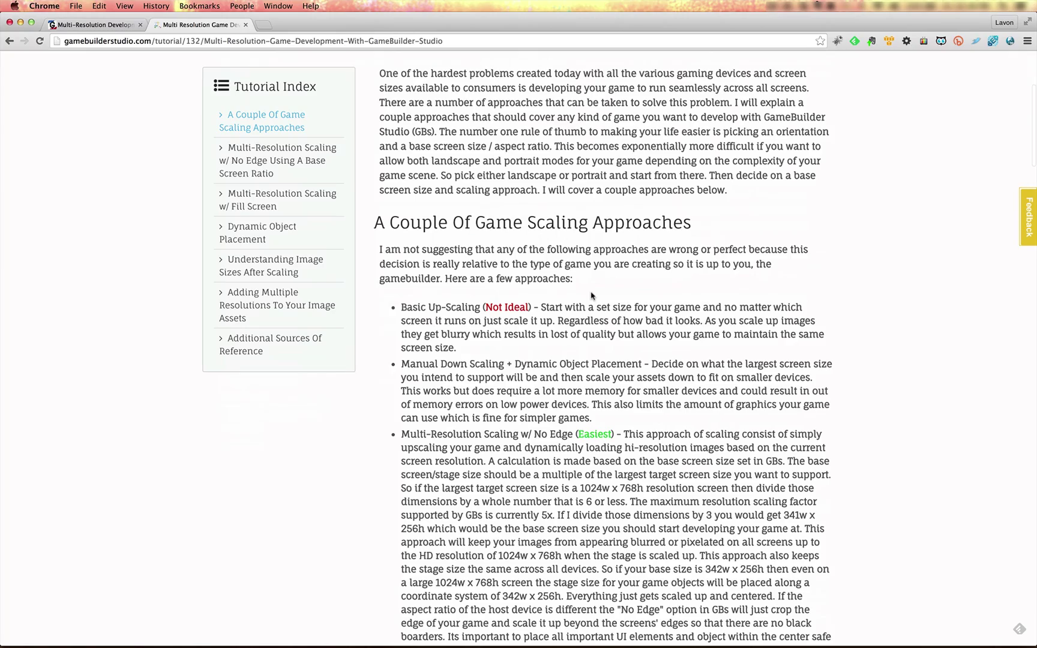
pyautogui.scroll(-15, 591, 295)
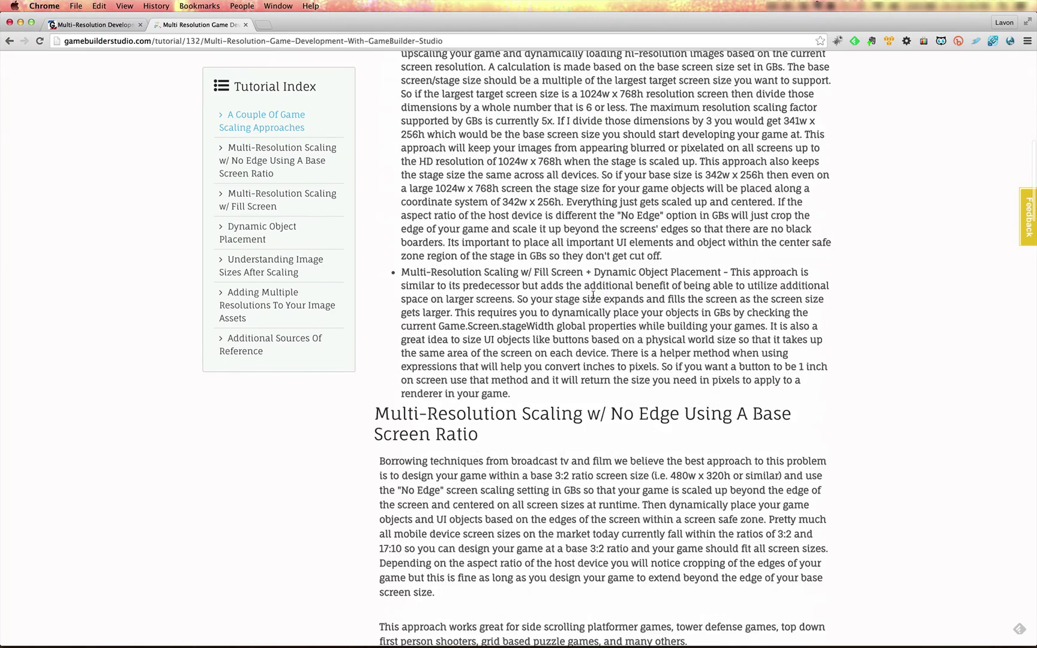
pyautogui.scroll(-17, 591, 296)
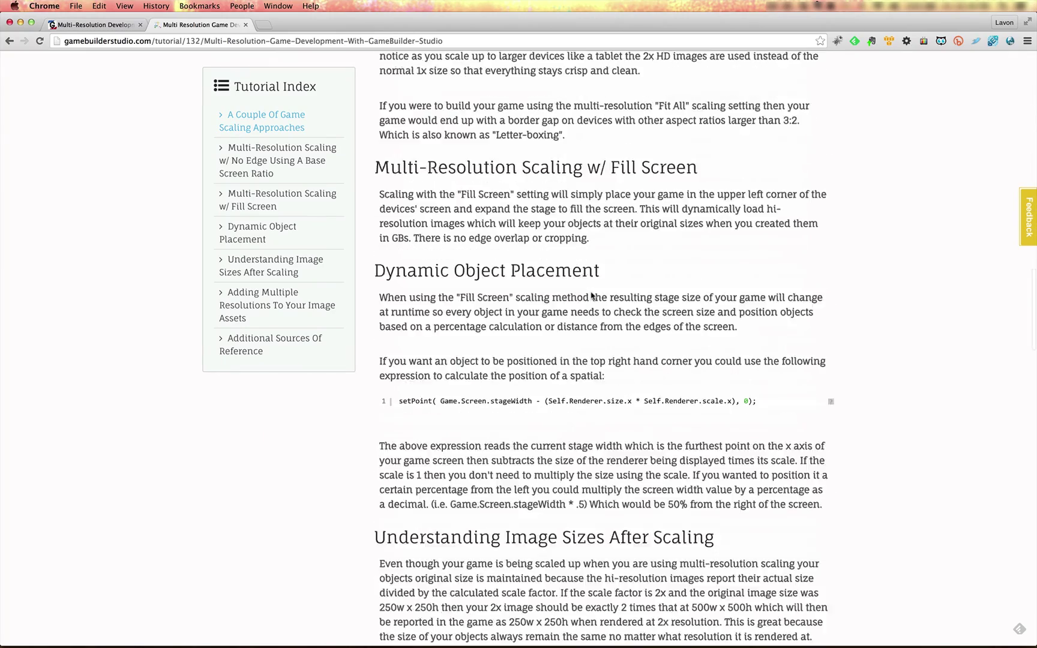
pyautogui.scroll(20, 593, 296)
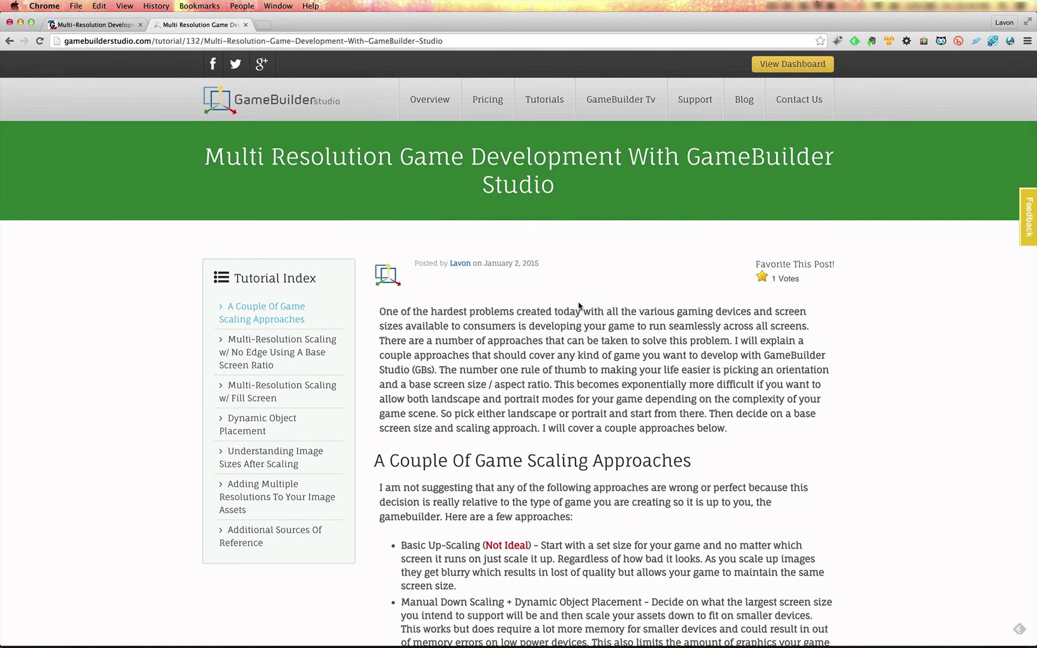
# Switch back to GameBuilder Studio and check the base screen size and multi-resolution options in the Publish Settings, then close them.
pyautogui.press('super+Tab')
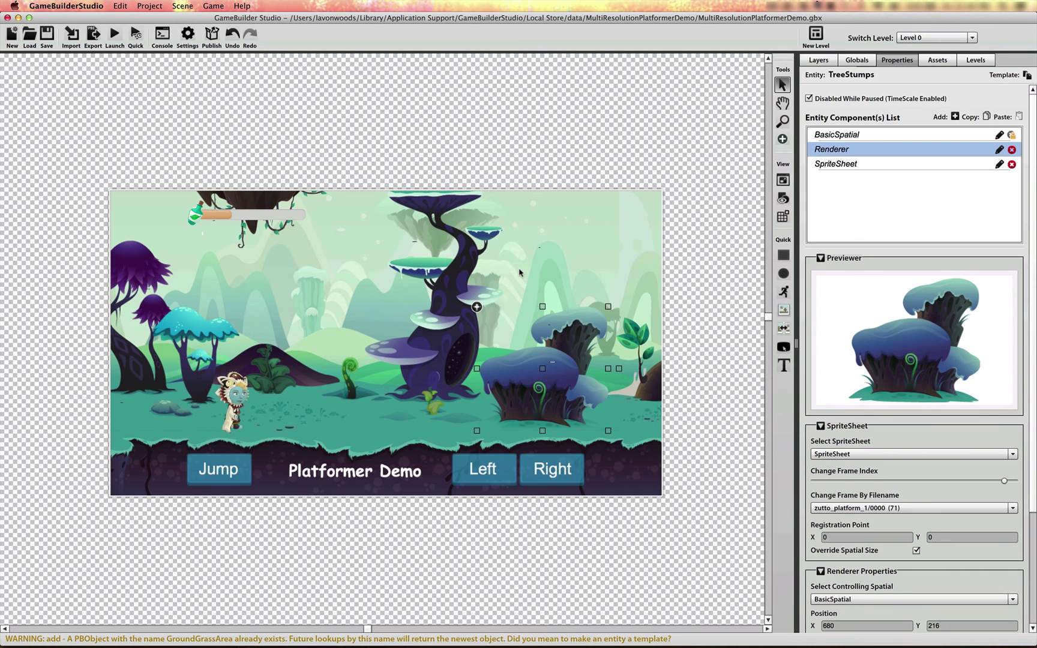
pyautogui.click(211, 36)
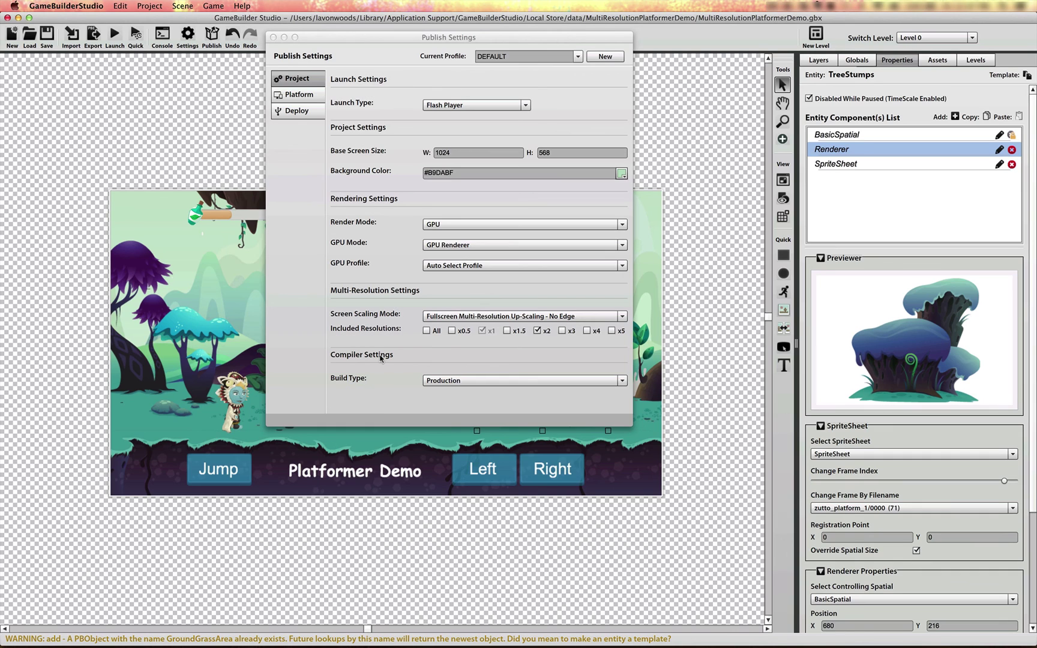
pyautogui.click(273, 38)
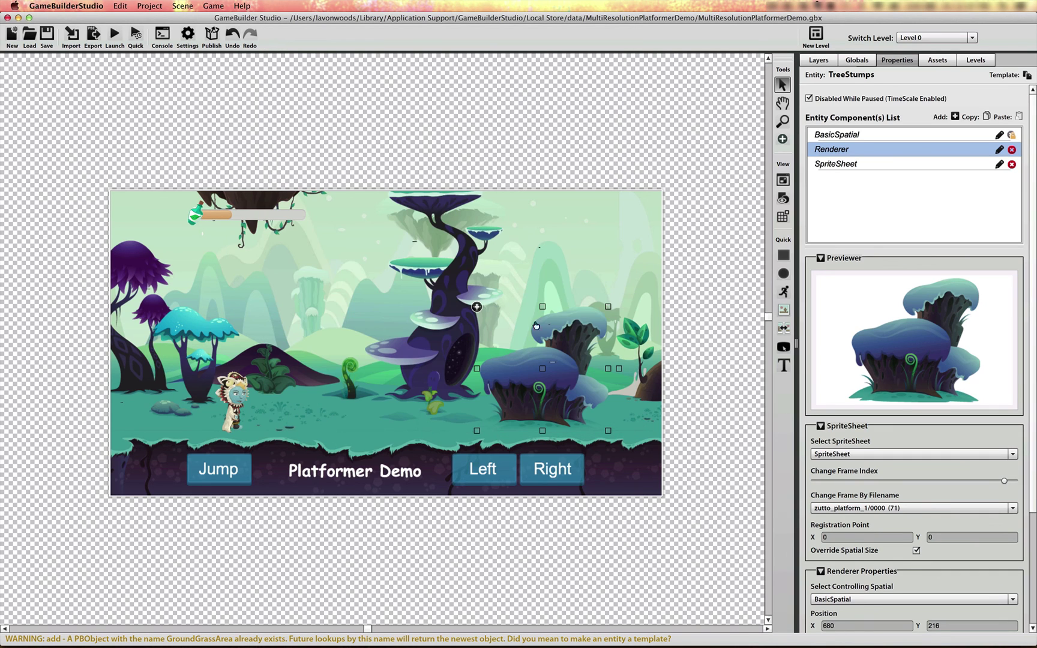
# Inspect the linked resolutions of the GroundSceneSheet bitmap asset, including its x2 resource.
pyautogui.click(938, 61)
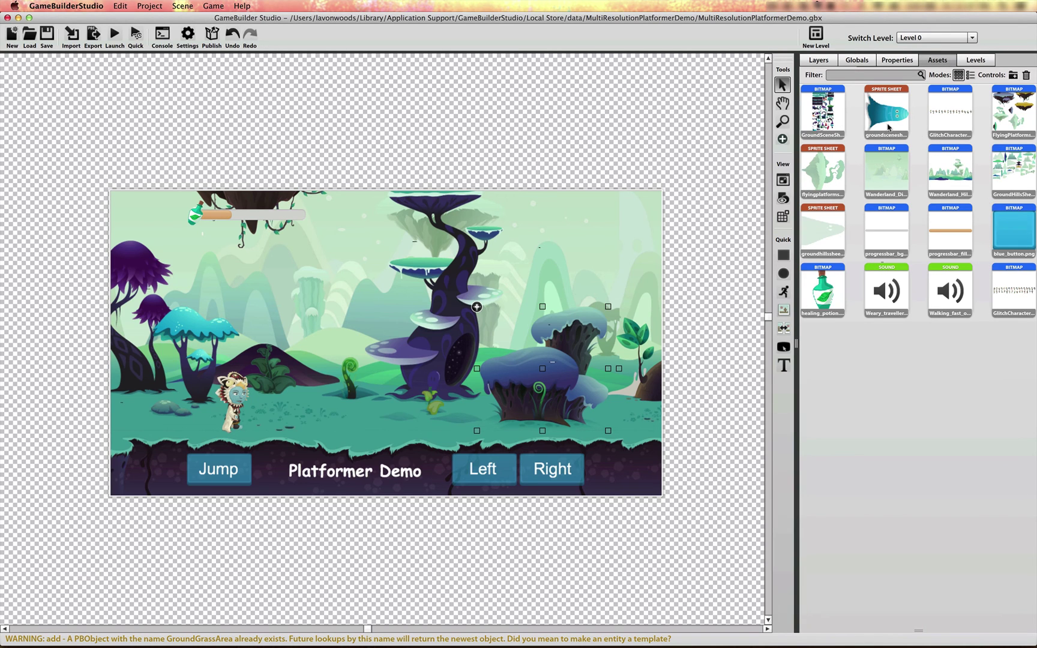
pyautogui.click(829, 118)
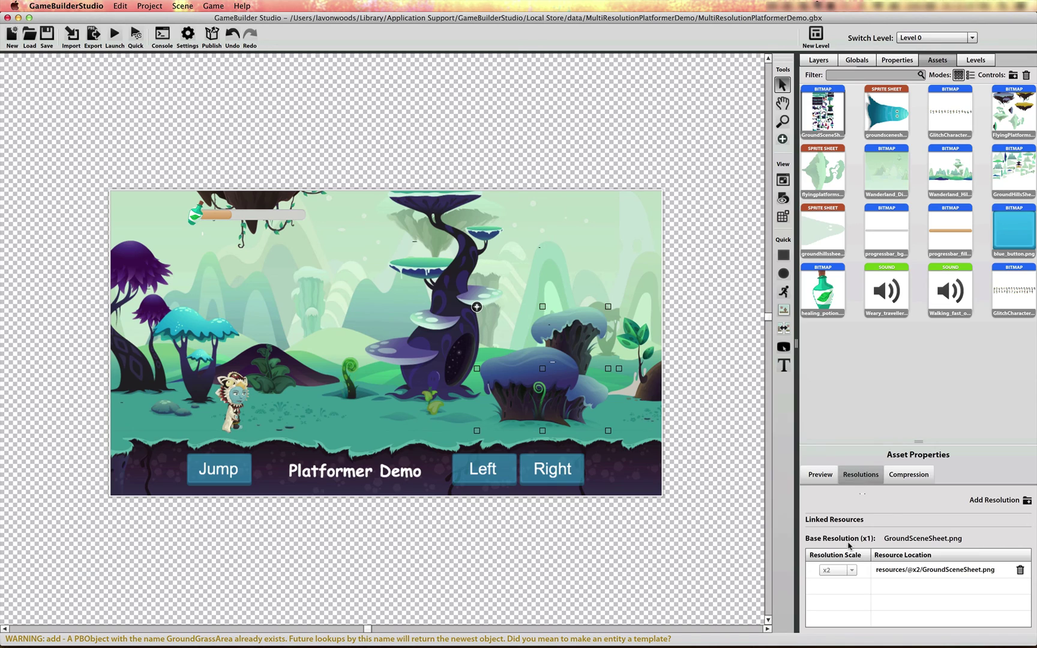
pyautogui.click(850, 572)
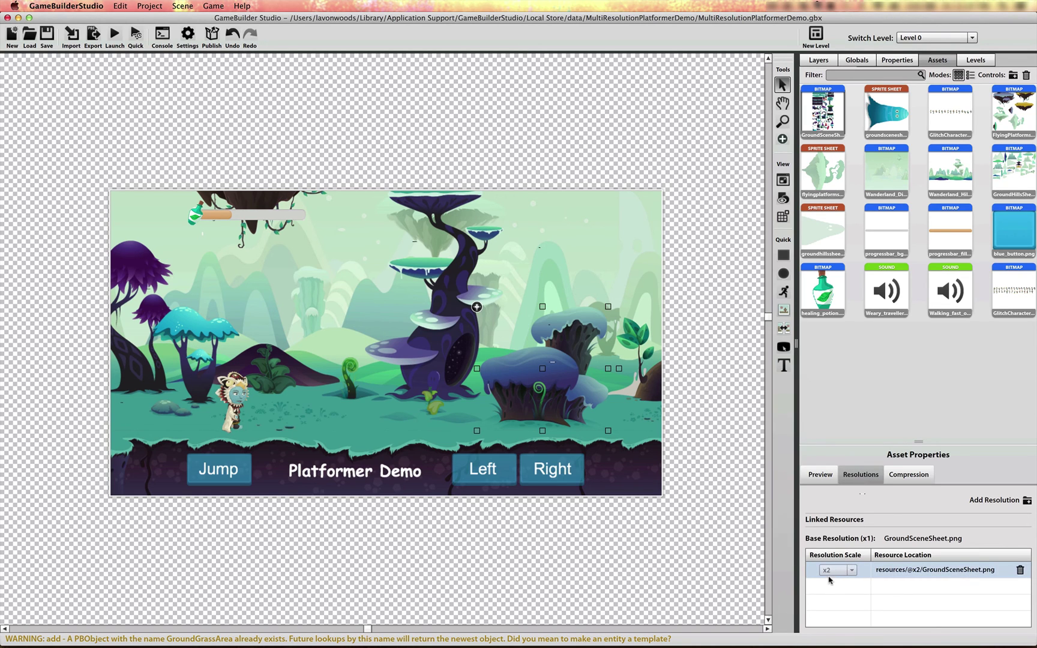
pyautogui.click(831, 582)
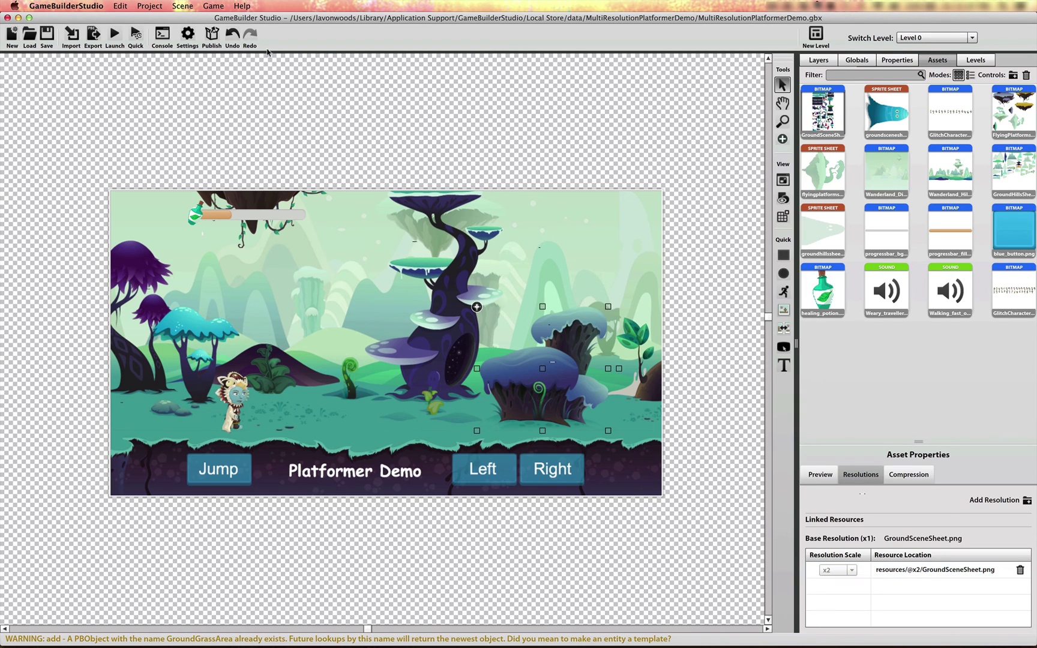
# Review the Multi-Resolution Settings in the Publish Settings and close them, then inspect the healing_potion bitmap's linked resolutions.
pyautogui.click(214, 37)
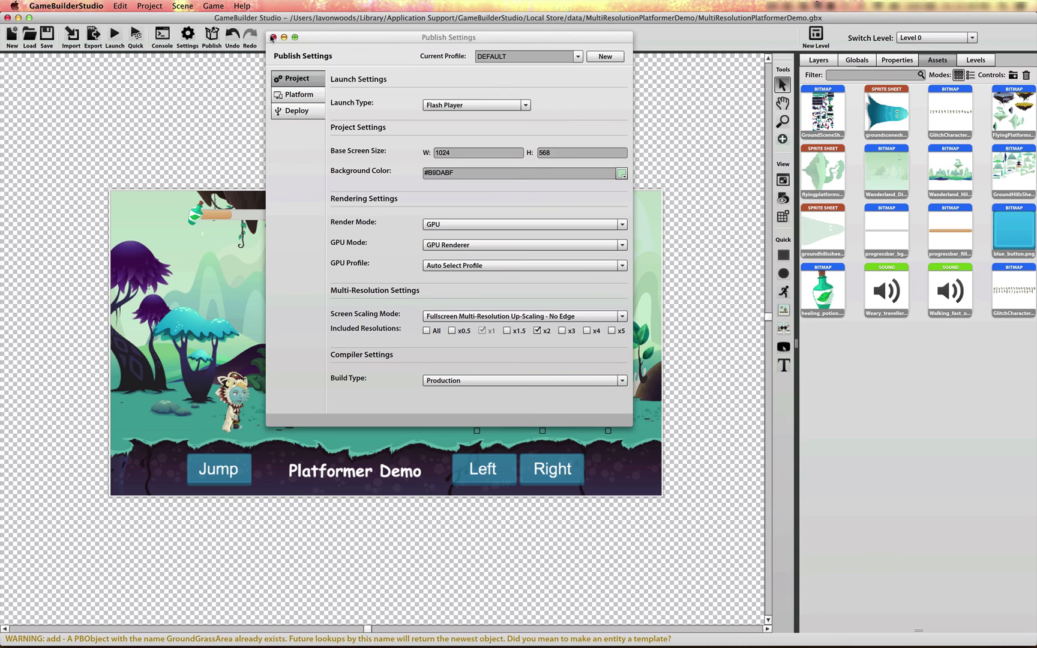
pyautogui.click(273, 37)
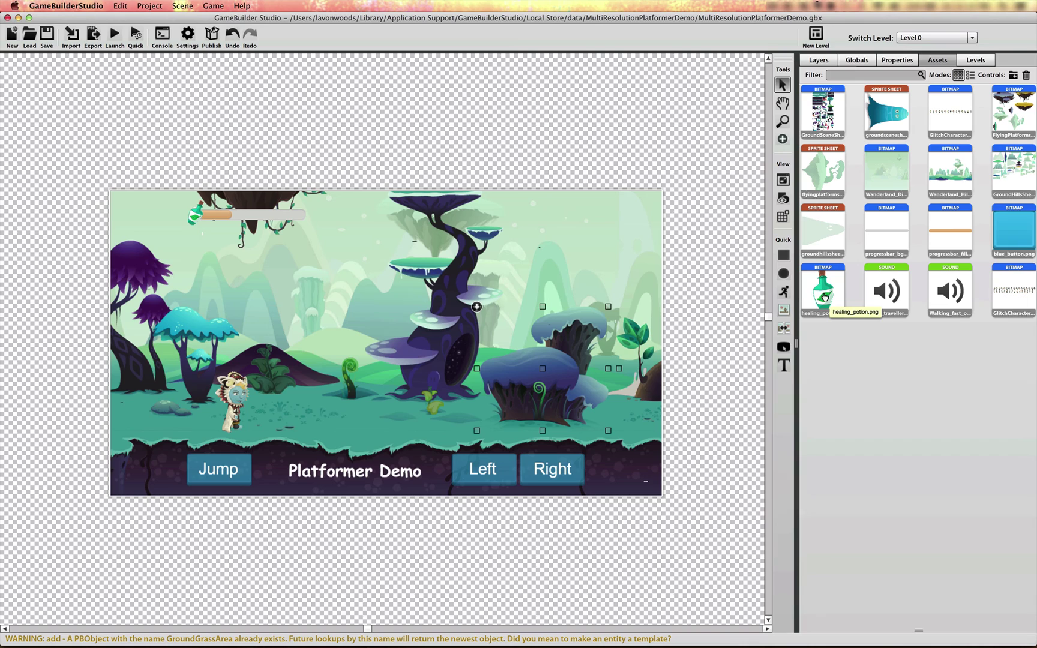
pyautogui.click(825, 296)
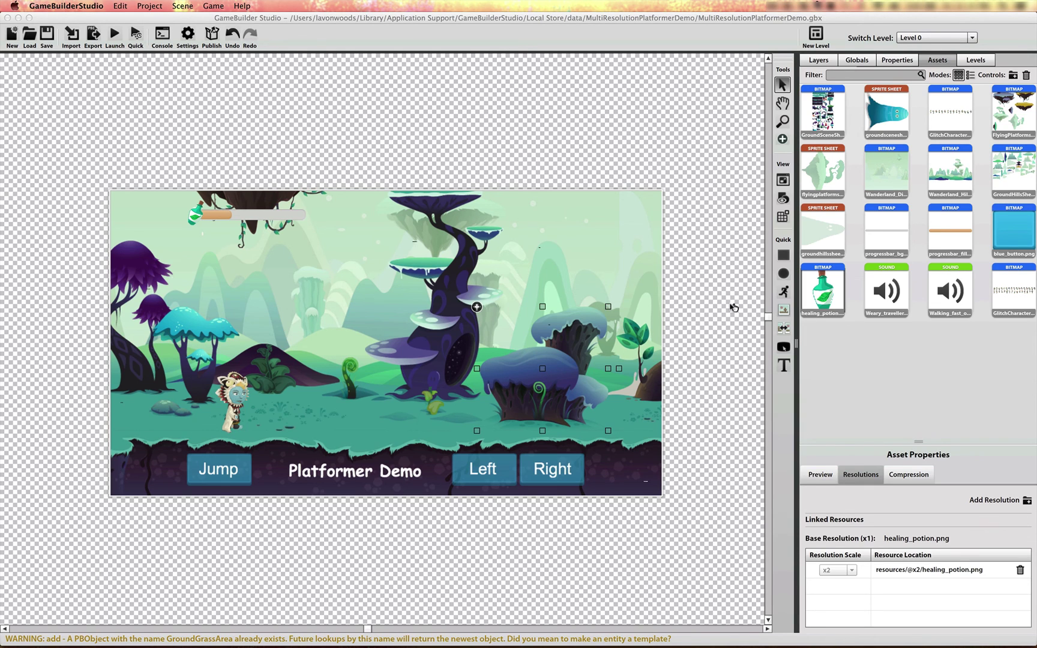
# Show the collision outlines in the scene and open the Spatial component of the TreeStumps_OneWayPlatform entity.
pyautogui.click(782, 198)
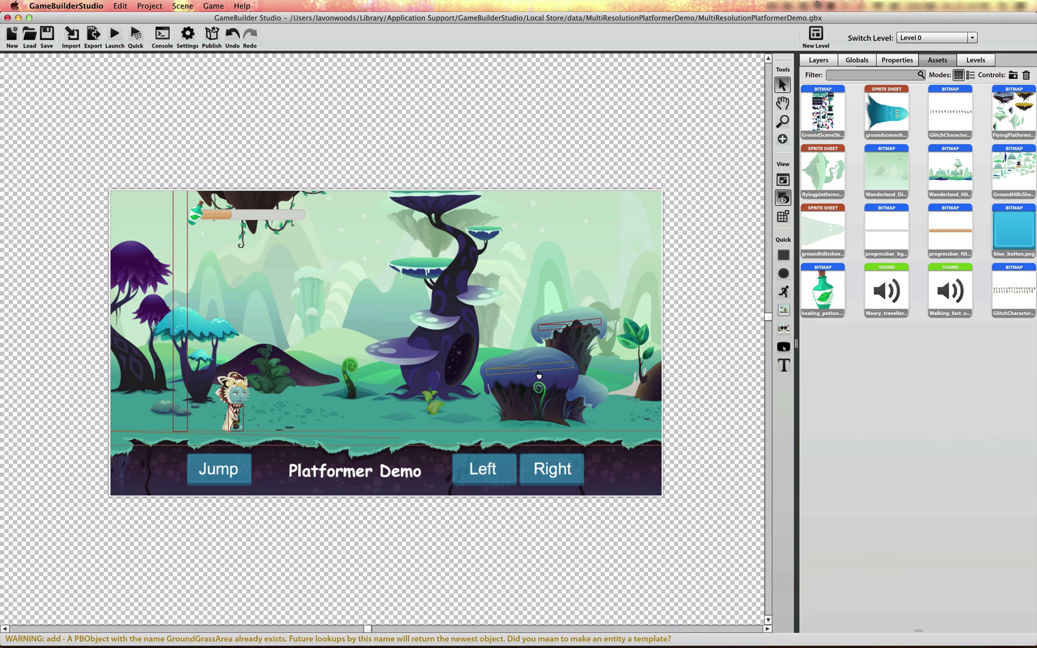
pyautogui.click(529, 372)
pyautogui.click(896, 61)
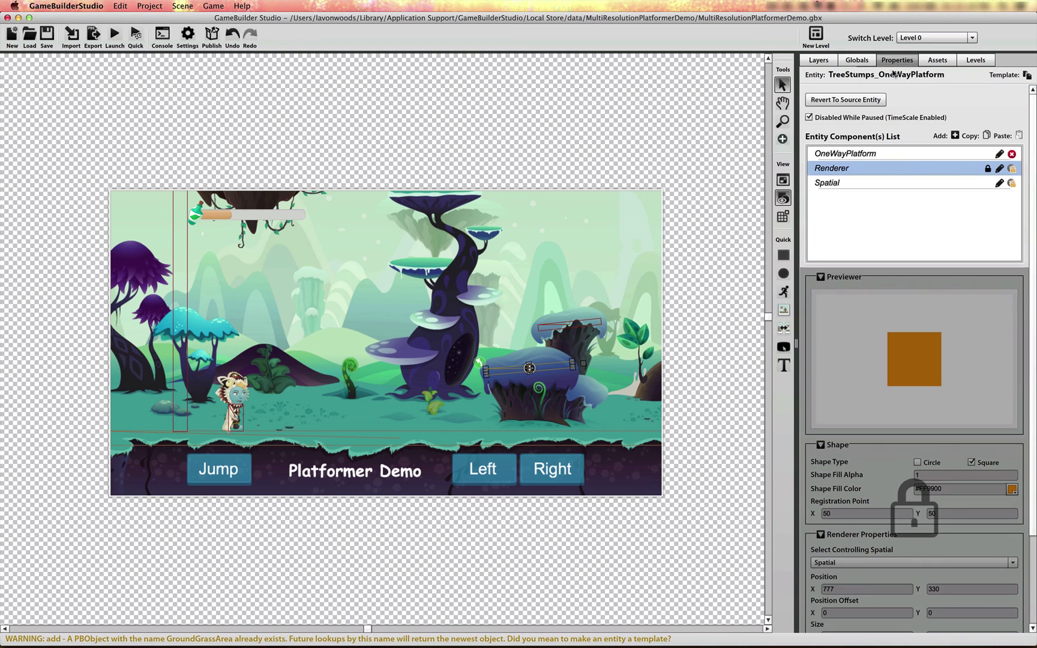
pyautogui.click(834, 181)
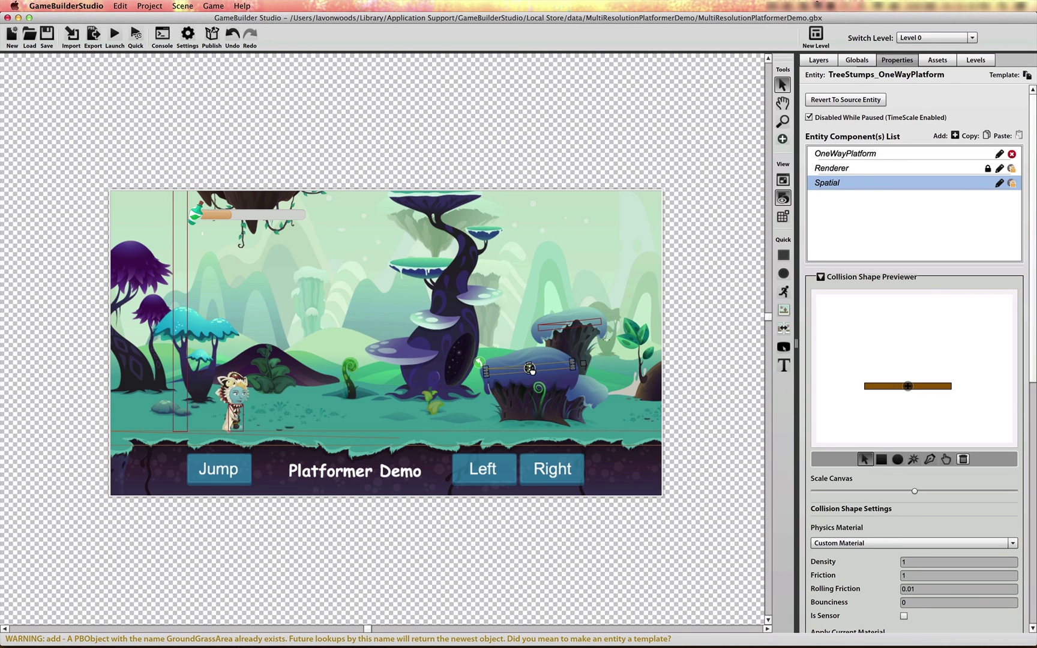
# Examine the platform's collision settings, position and size, and select its bar-shaped collision shape in the previewer.
pyautogui.moveTo(1031, 252); pyautogui.dragTo(1021, 539)
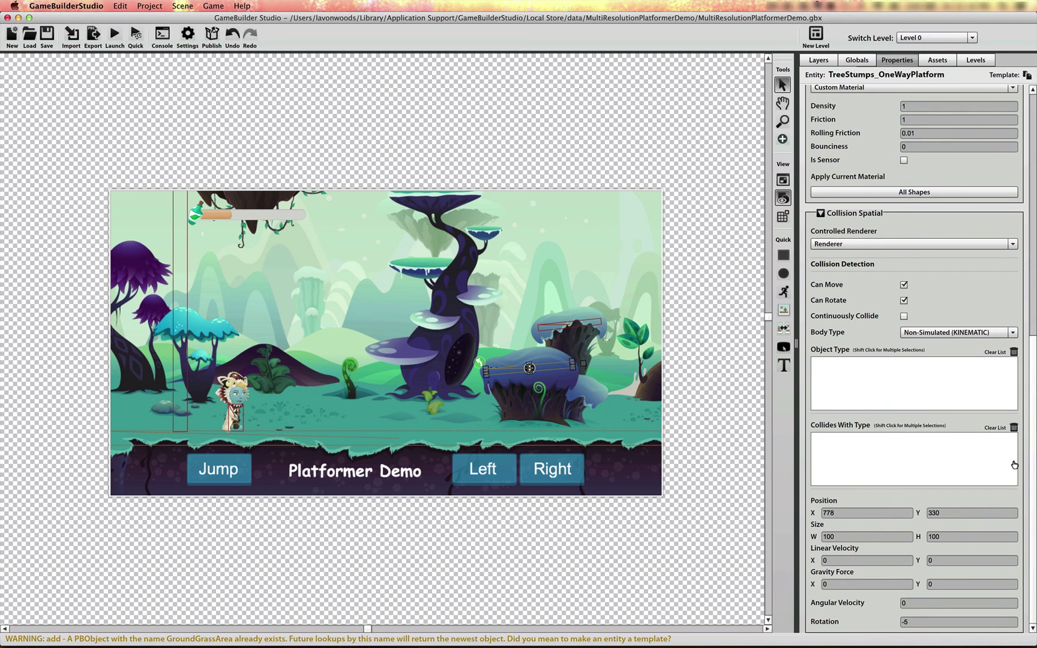
pyautogui.moveTo(1032, 474); pyautogui.dragTo(1025, 241)
pyautogui.scroll(5, 967, 242)
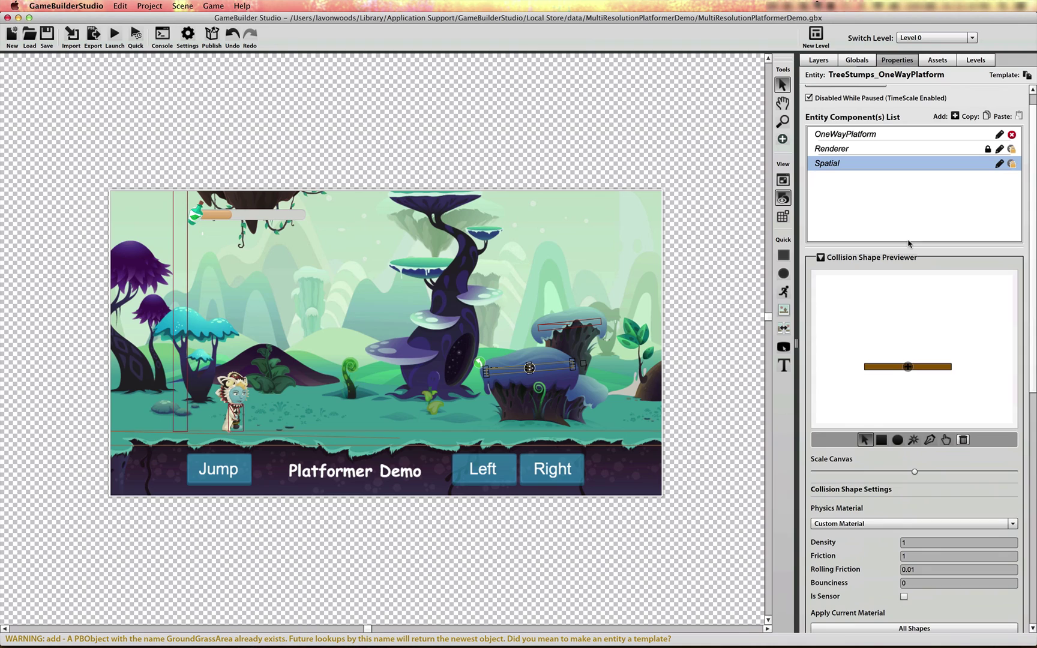
pyautogui.click(915, 366)
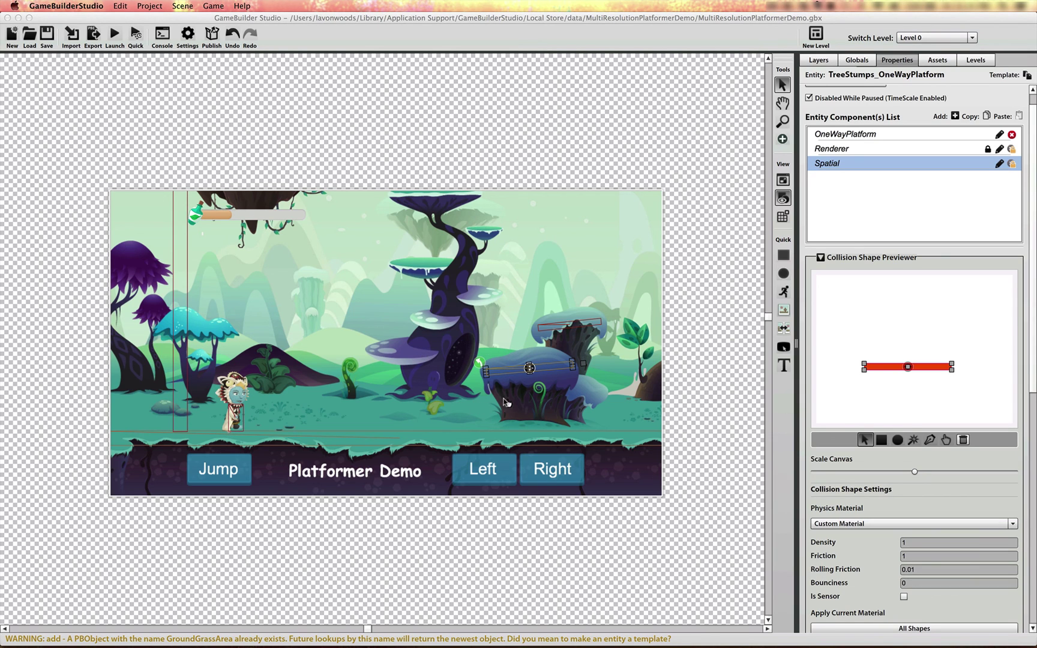
# Return to the assets and examine the resolution scale of the GroundSceneSheet bitmap's linked x2 resource.
pyautogui.click(938, 60)
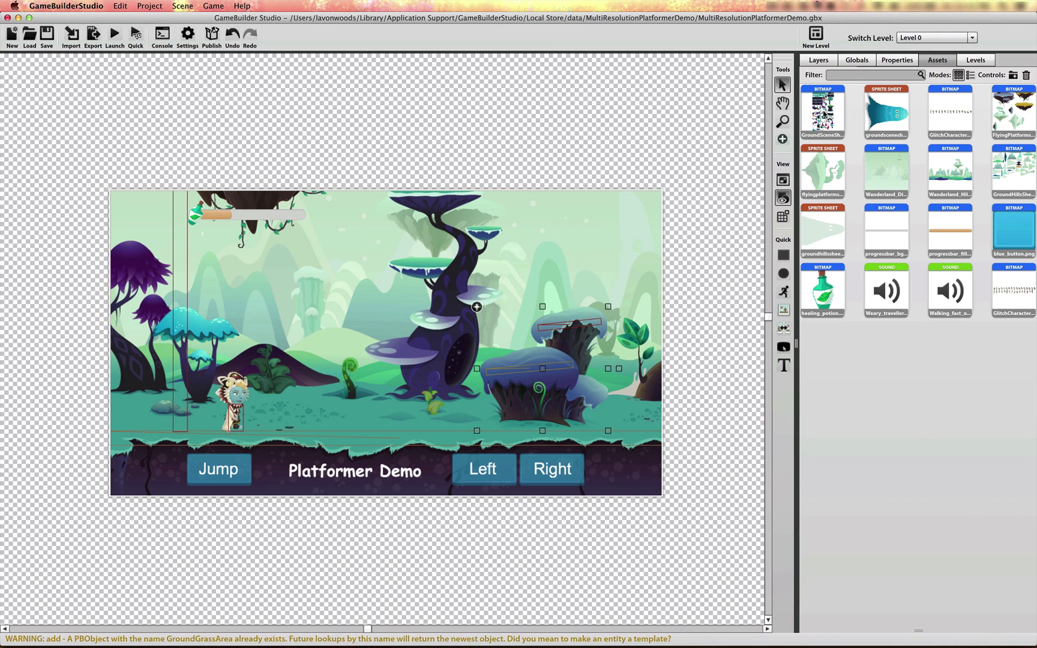
pyautogui.click(825, 114)
pyautogui.click(850, 575)
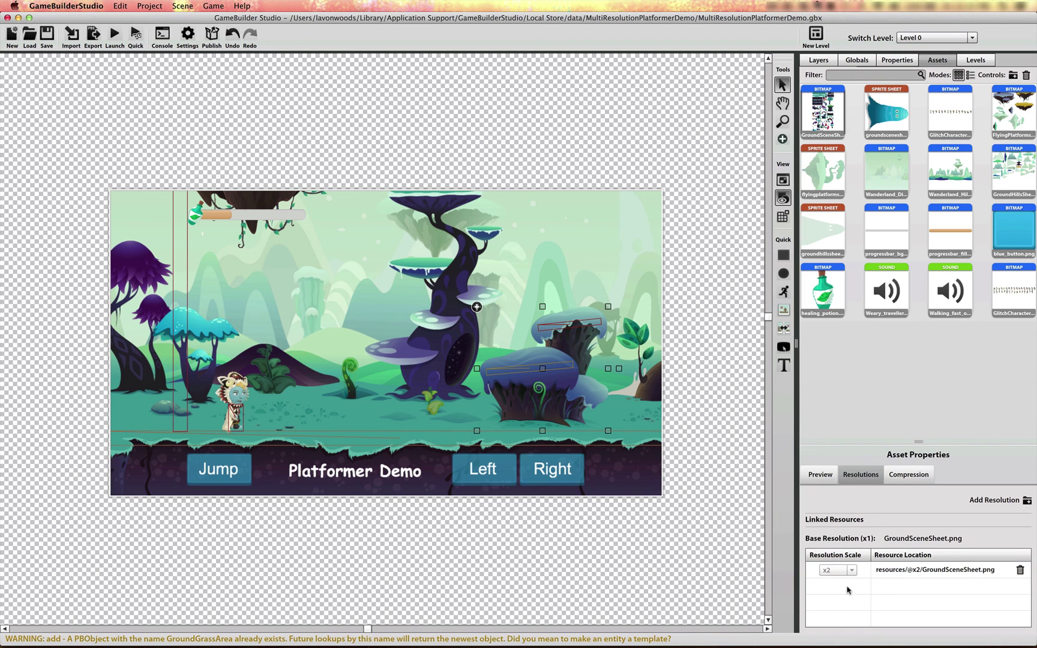
pyautogui.click(830, 578)
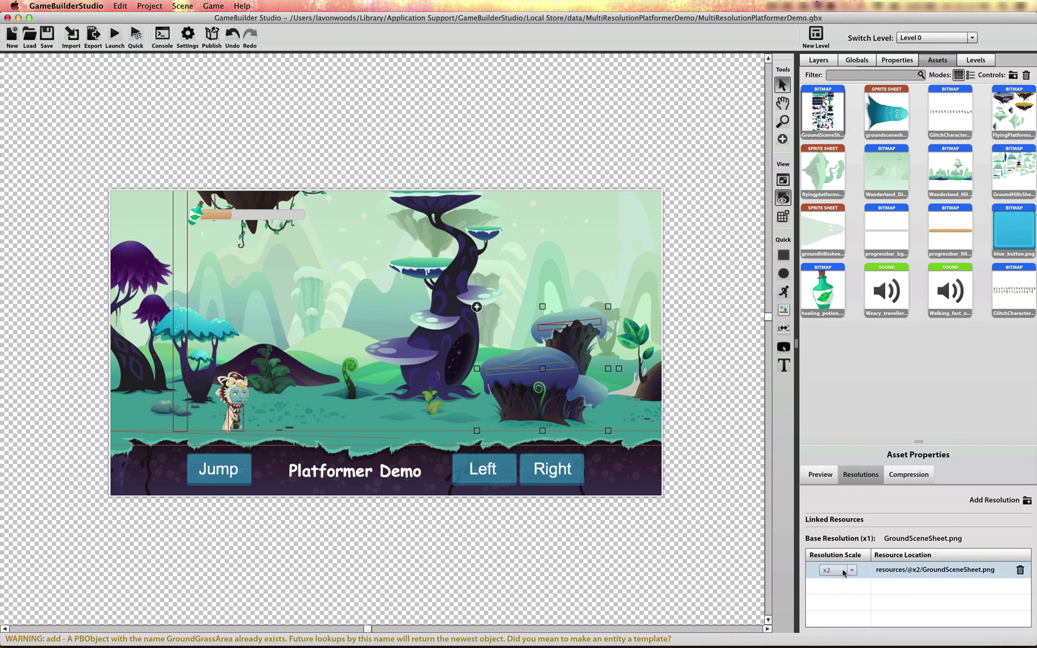
pyautogui.click(848, 583)
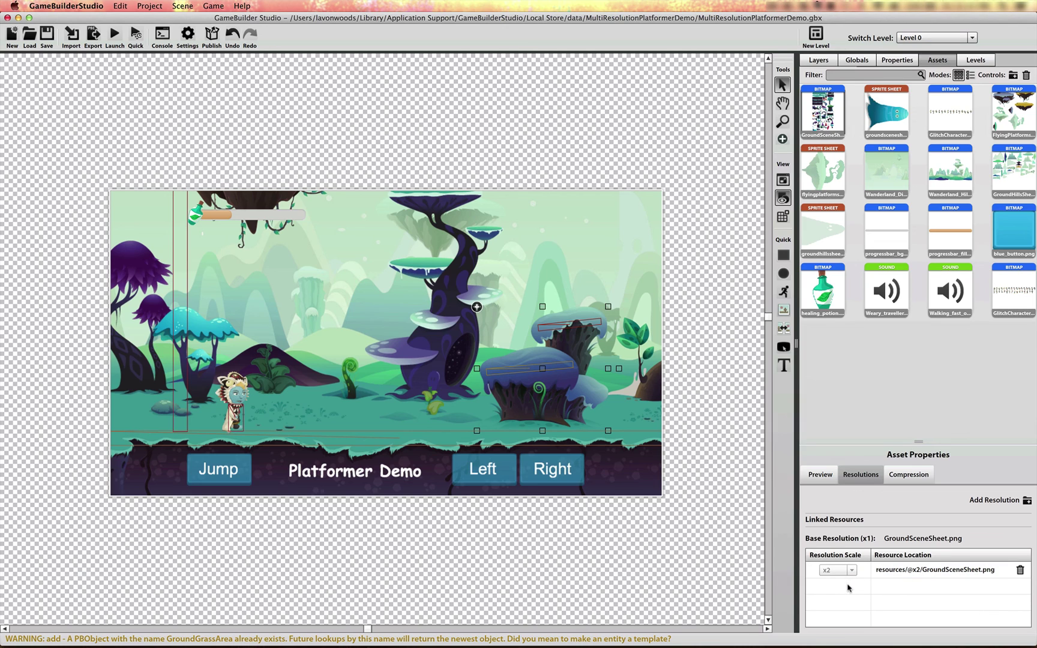
pyautogui.click(850, 575)
pyautogui.click(847, 590)
pyautogui.click(849, 575)
pyautogui.click(850, 586)
# Check the linked x2 resource of the GlitchCharacter_Walk_sheet bitmap, then go back to the GroundSceneSheet bitmap.
pyautogui.click(939, 113)
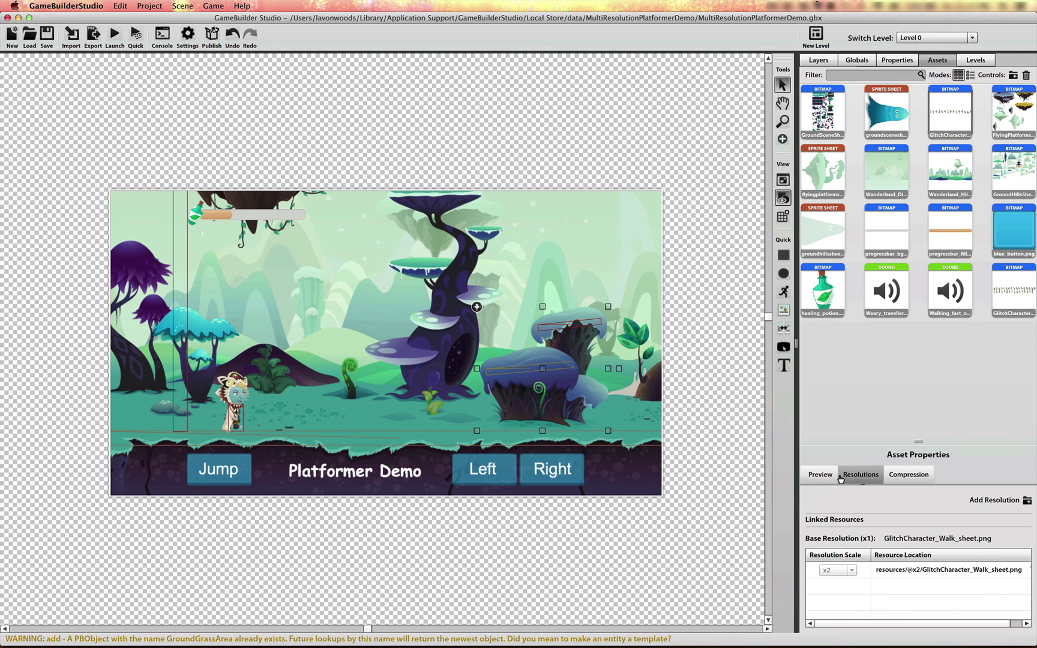
pyautogui.click(819, 575)
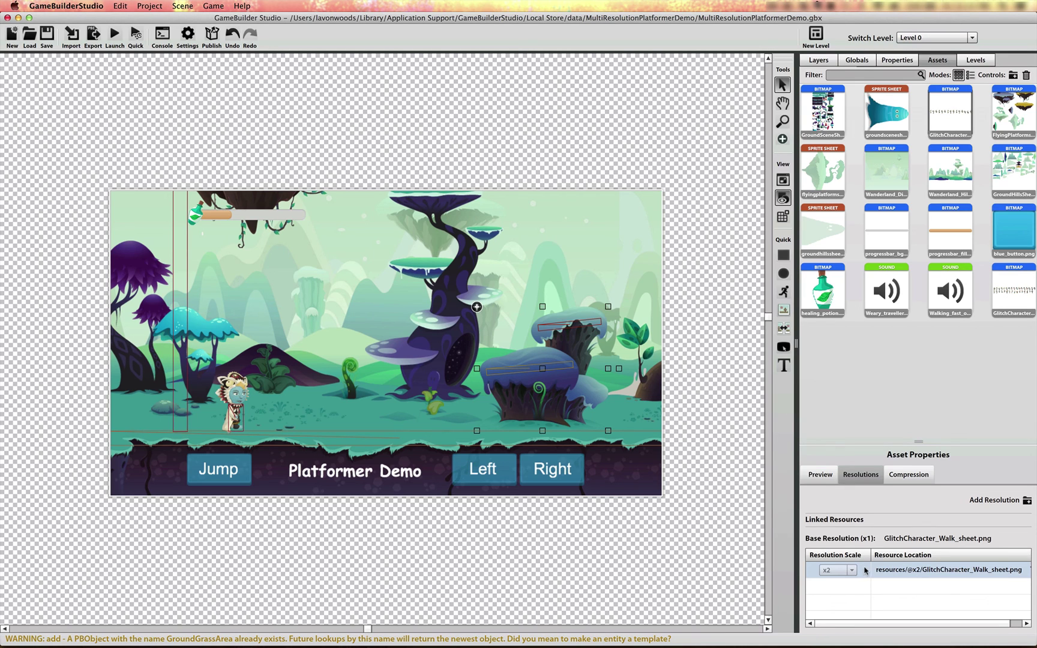
pyautogui.click(836, 417)
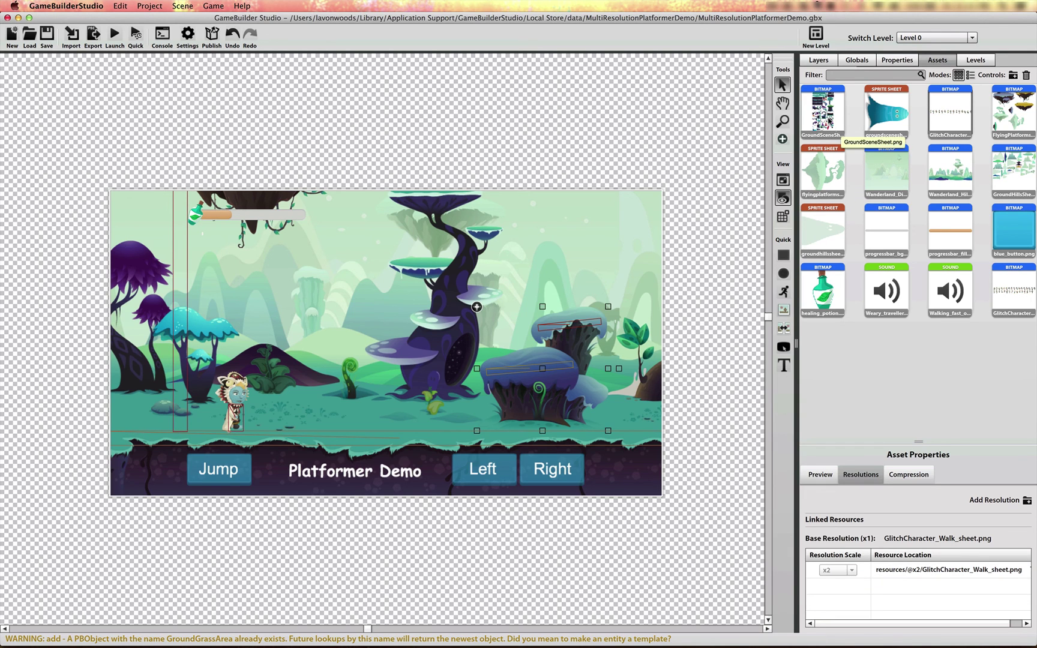
pyautogui.click(826, 114)
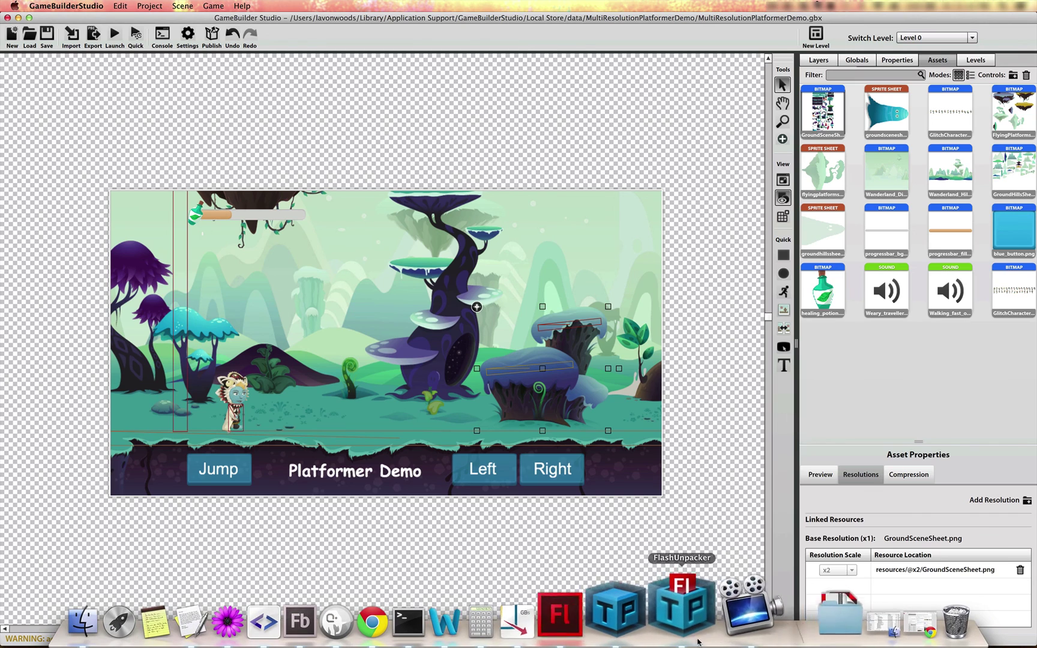
# Switch to Adobe Flash and show the 2xBranch and 0.5xBranch layers for comparison with the 1x branch artwork.
pyautogui.click(611, 606)
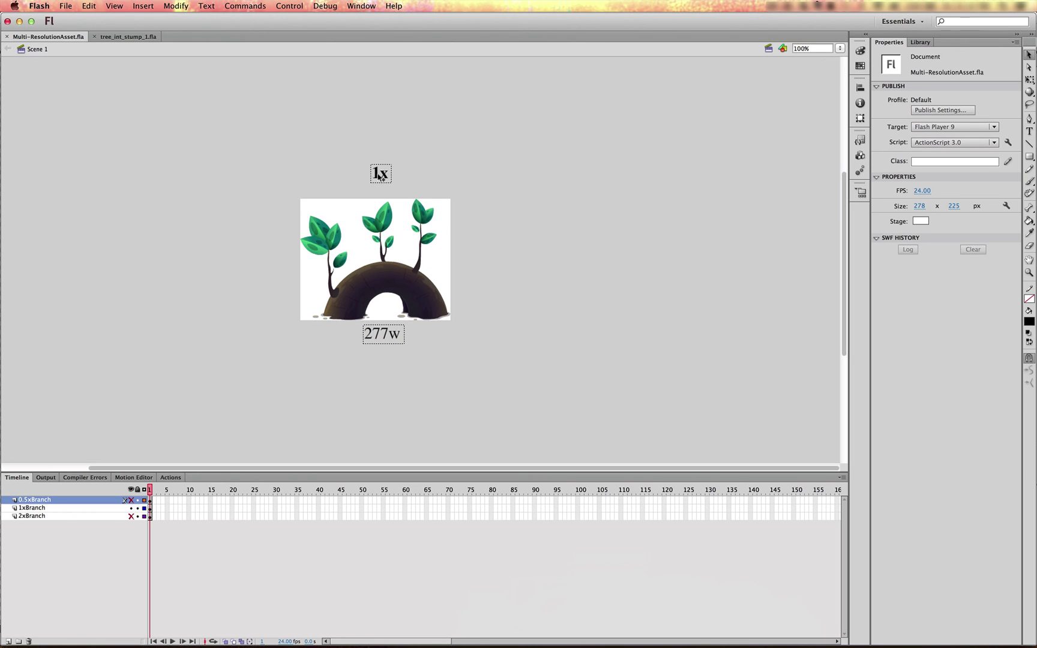
pyautogui.click(387, 287)
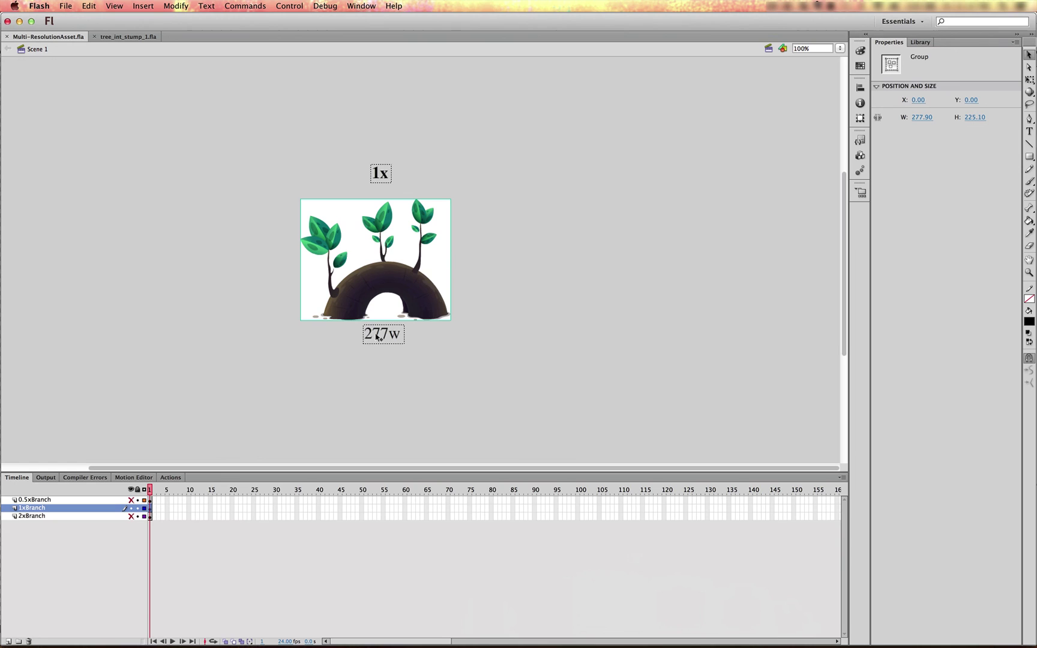
pyautogui.click(130, 516)
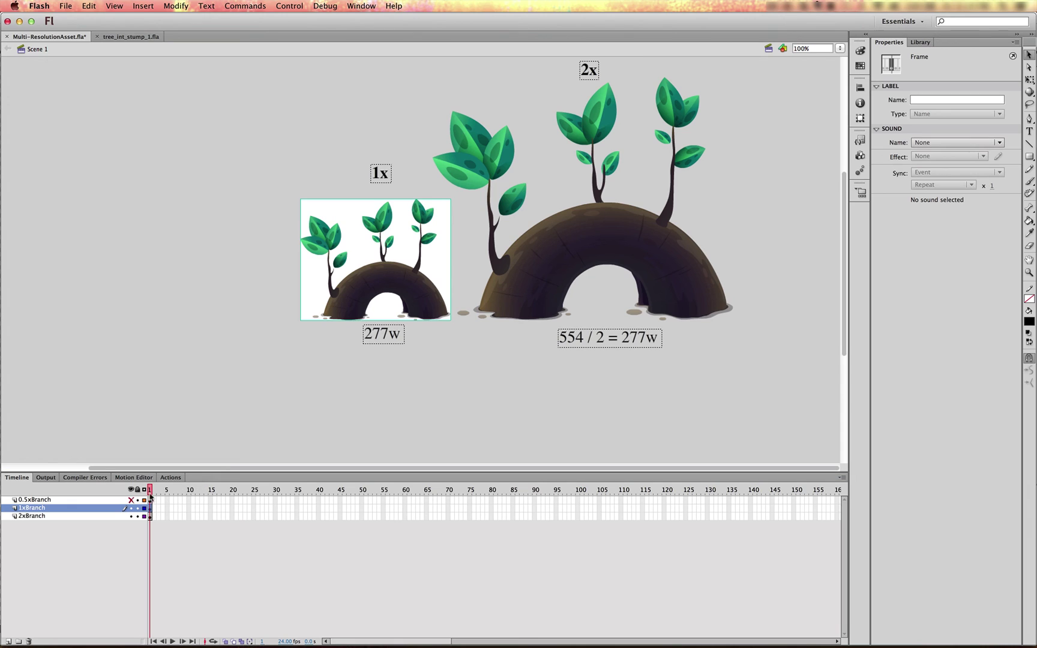
pyautogui.click(131, 500)
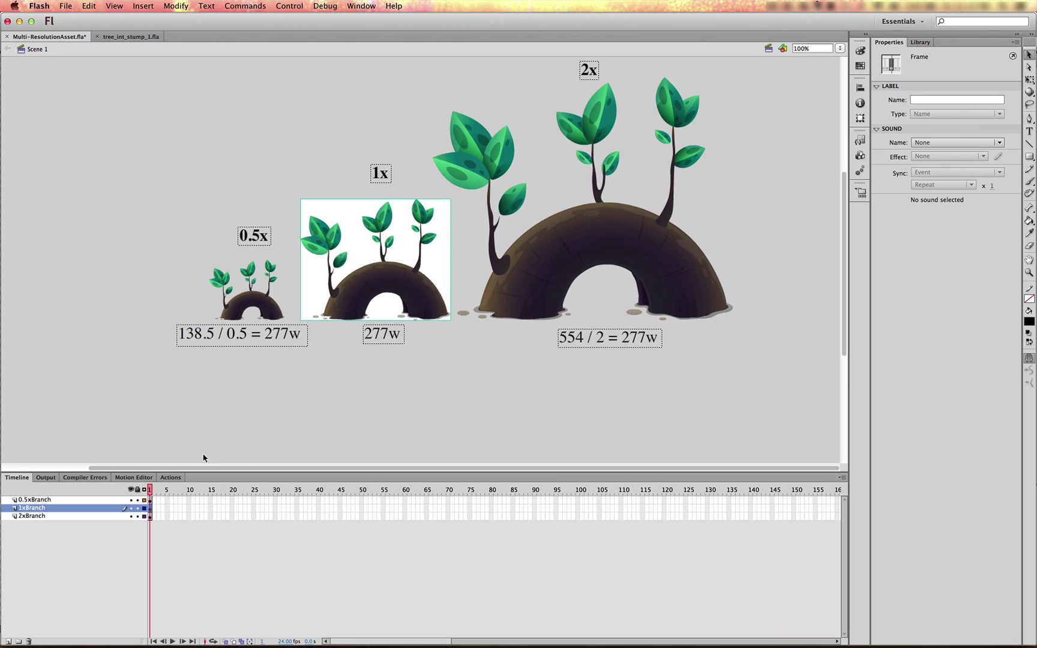
pyautogui.click(276, 445)
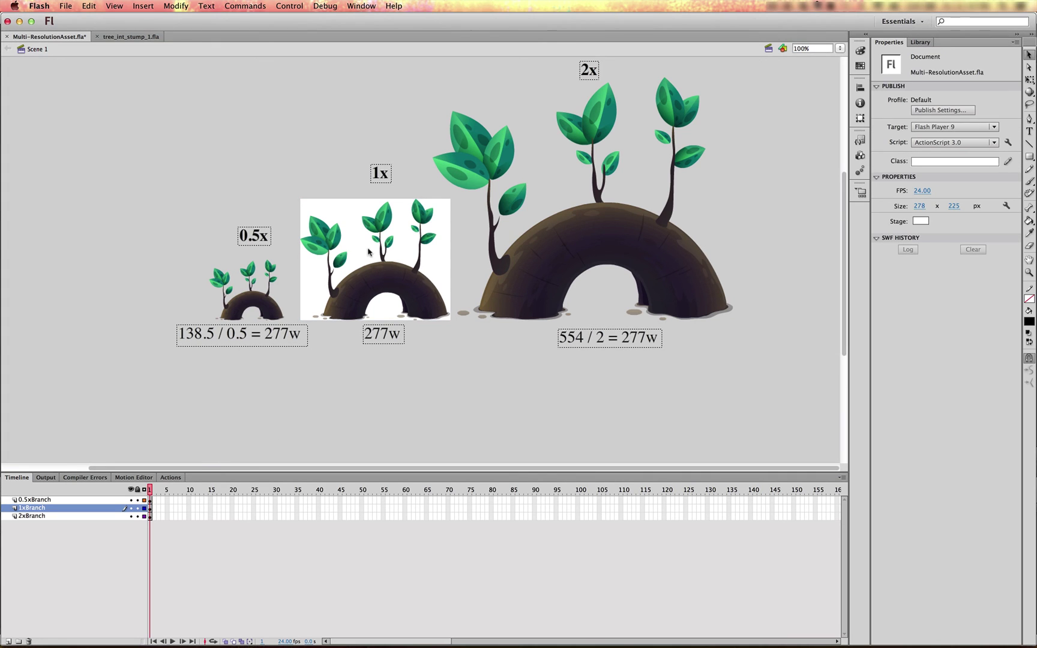
pyautogui.click(384, 274)
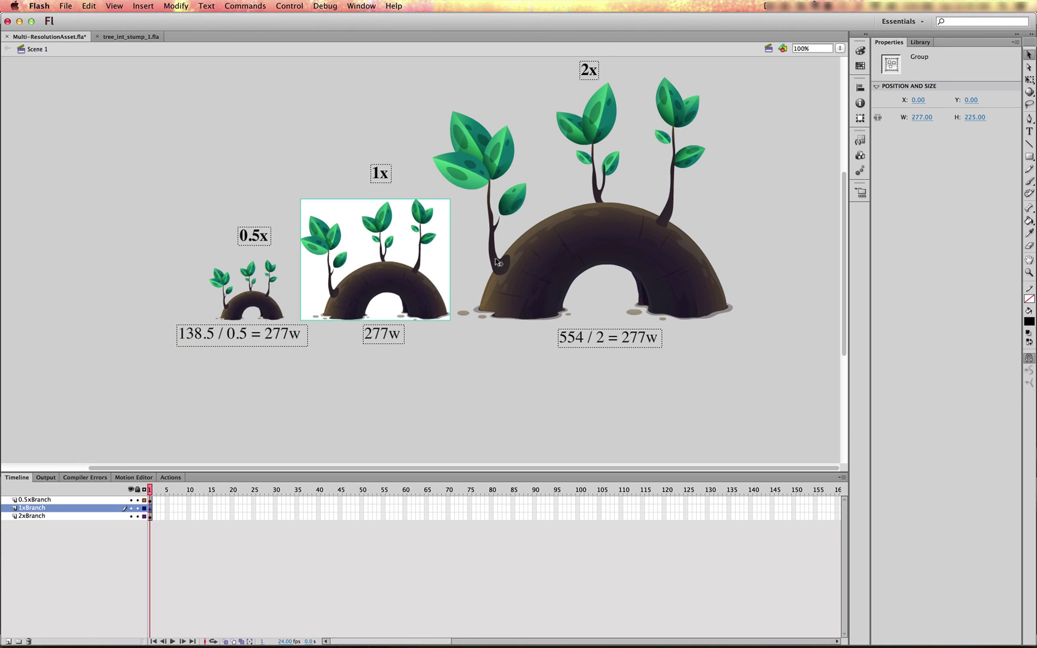
# Open the recent files TreeBranch_HD_3x.fla and TreeStump_HD_3x.fla and look at both high-definition artworks.
pyautogui.click(62, 5)
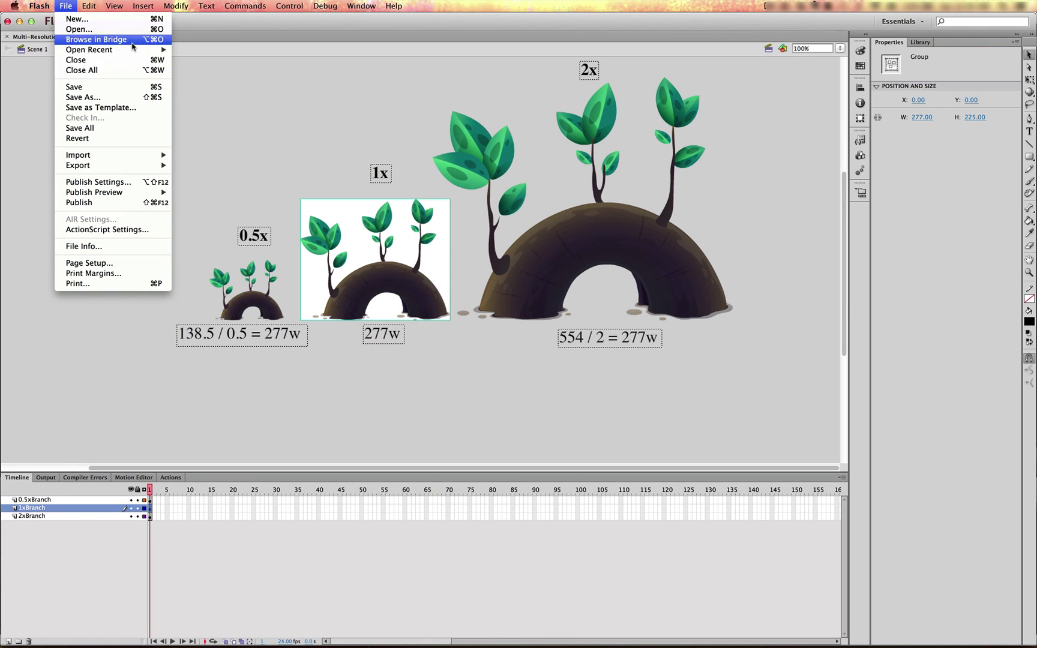
pyautogui.moveTo(108, 49)
pyautogui.click(215, 50)
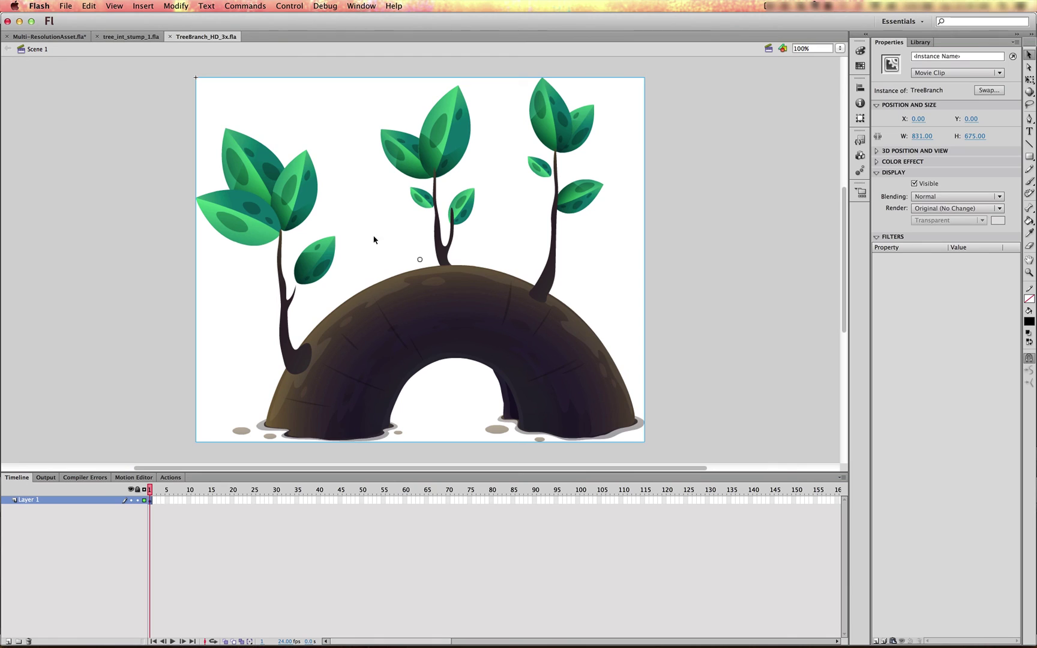
pyautogui.click(73, 5)
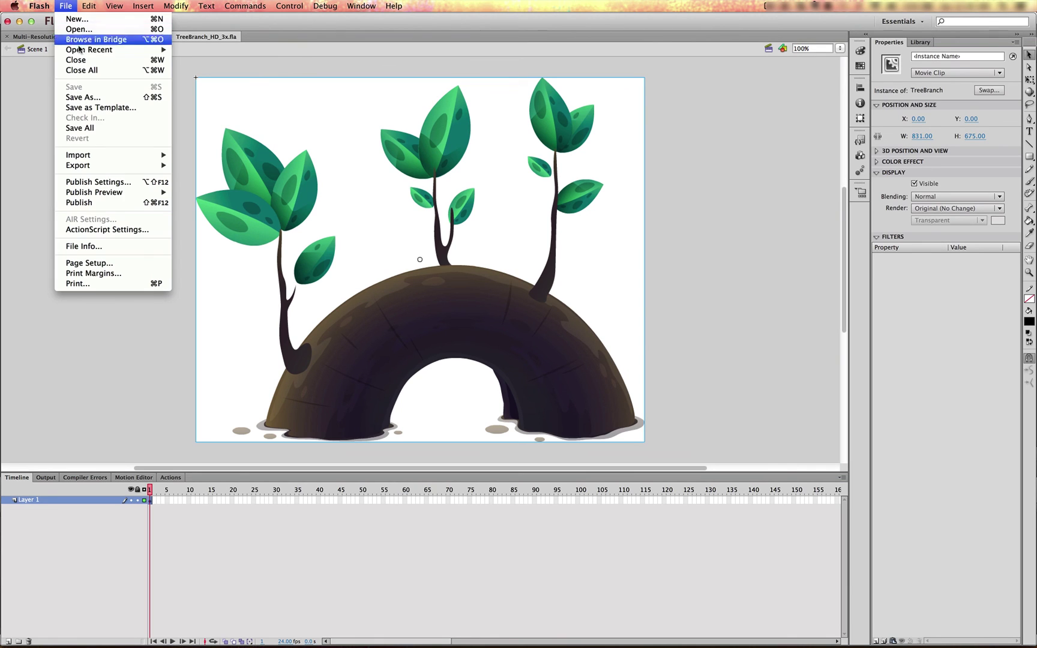
pyautogui.moveTo(129, 50)
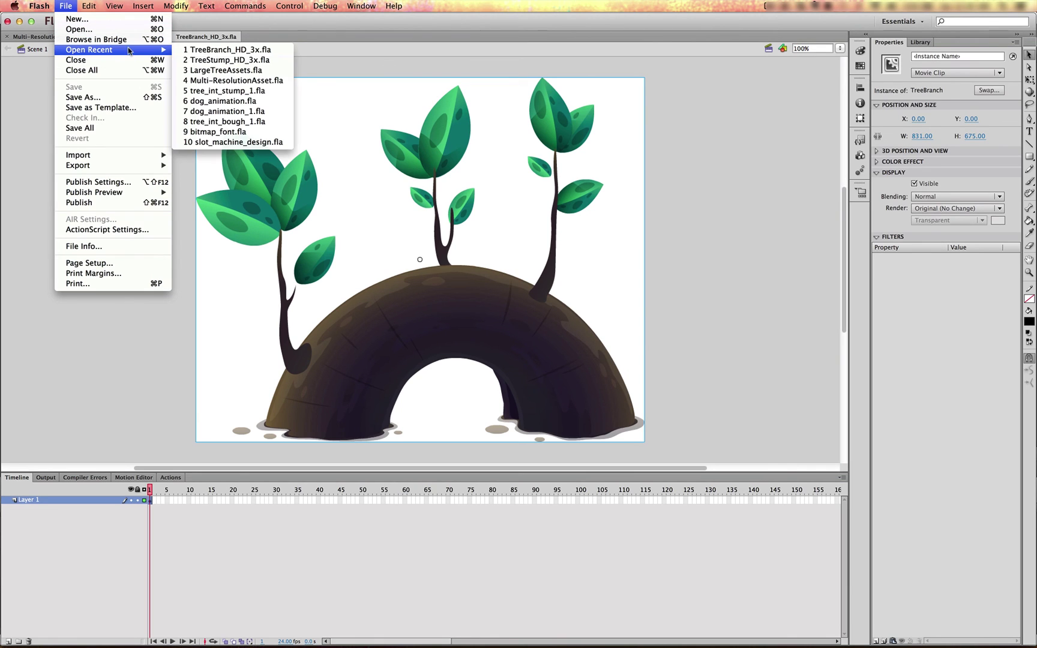
pyautogui.click(231, 60)
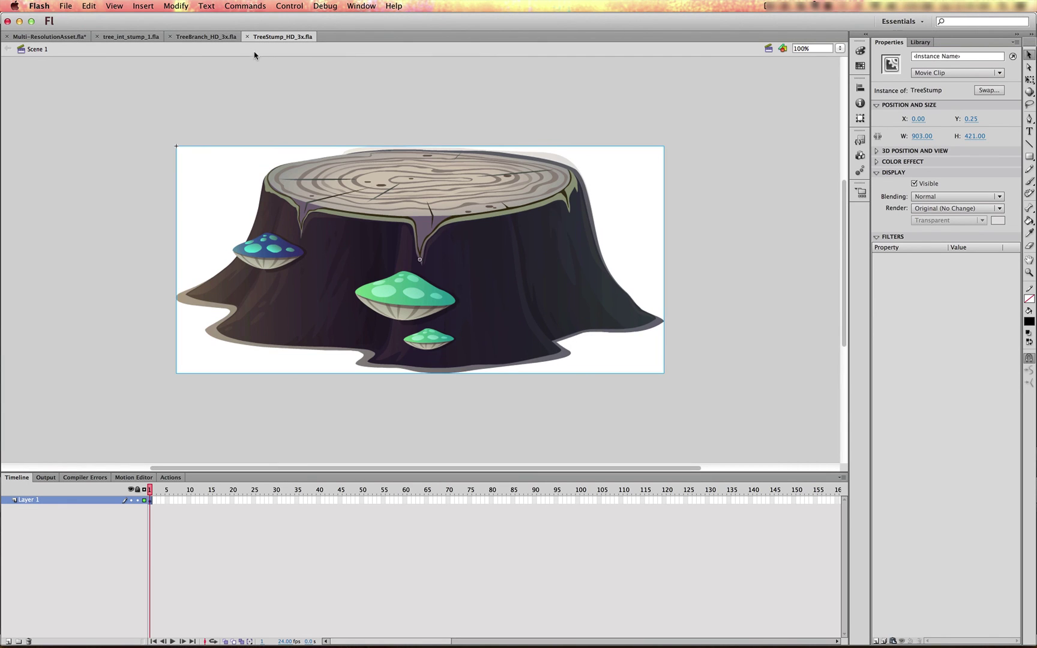
pyautogui.click(207, 37)
pyautogui.click(268, 36)
# Switch to TexturePacker.
pyautogui.press('super+Tab')
pyautogui.click(267, 316)
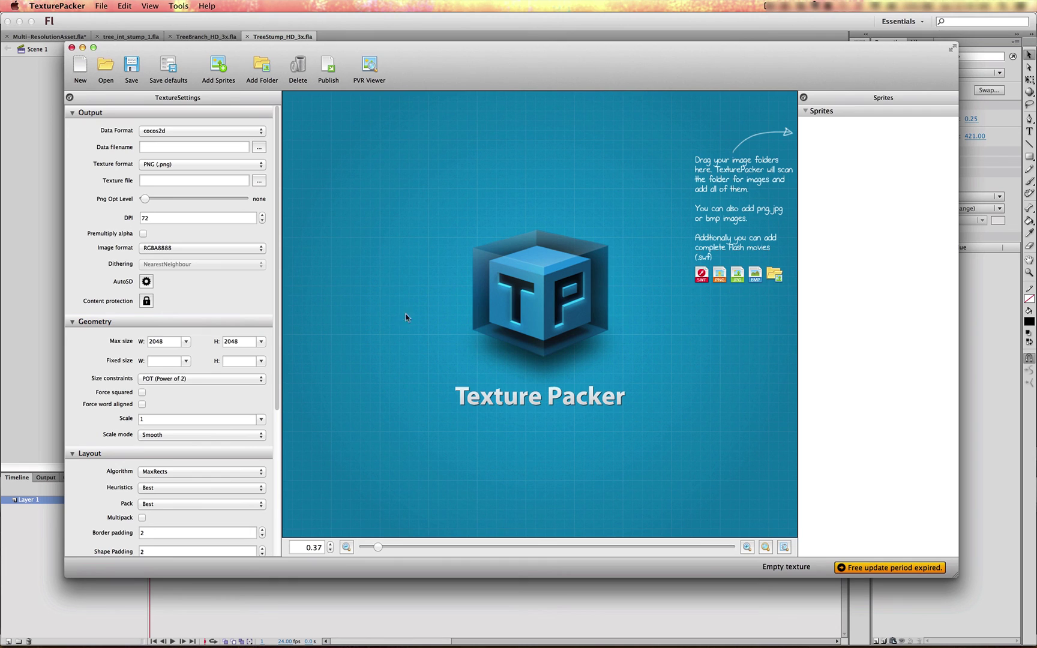
pyautogui.press('super+Tab')
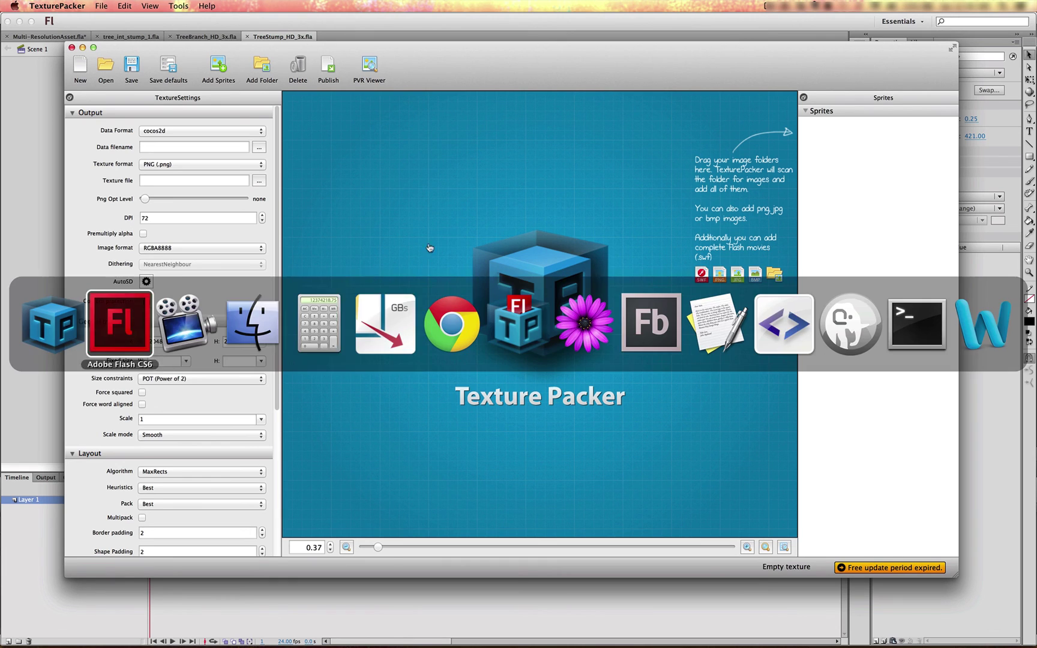
pyautogui.press('super+Tab')
pyautogui.press('super+Tab')
pyautogui.press('super+Escape')
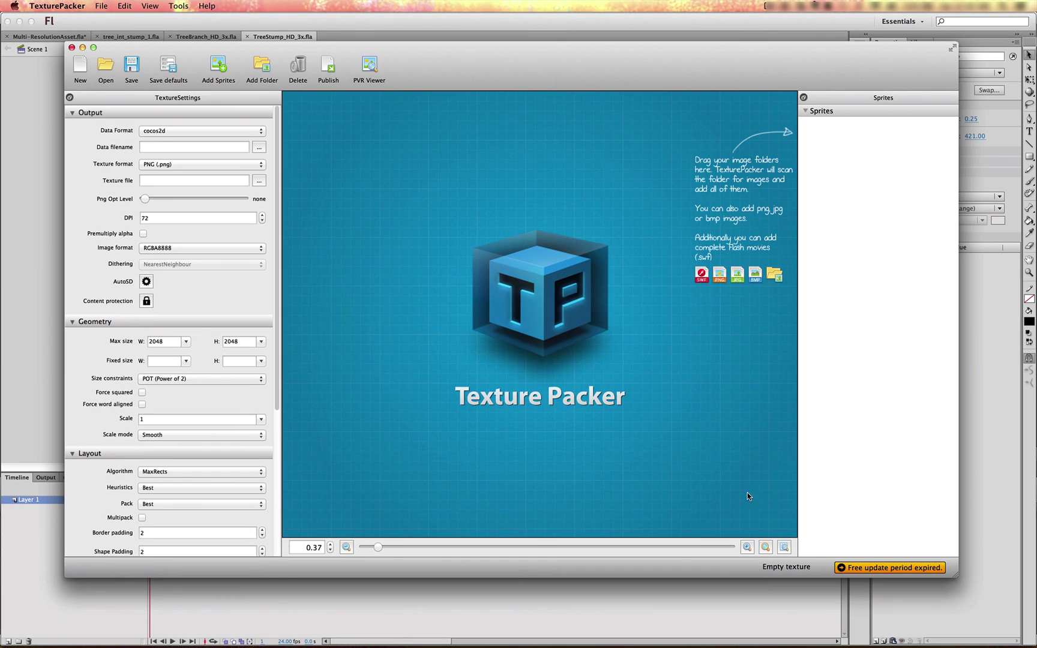
# Minimize the MultiResolutionPlatformerDemo folder window and bring up the SampleProjects folder in Finder.
pyautogui.click(855, 627)
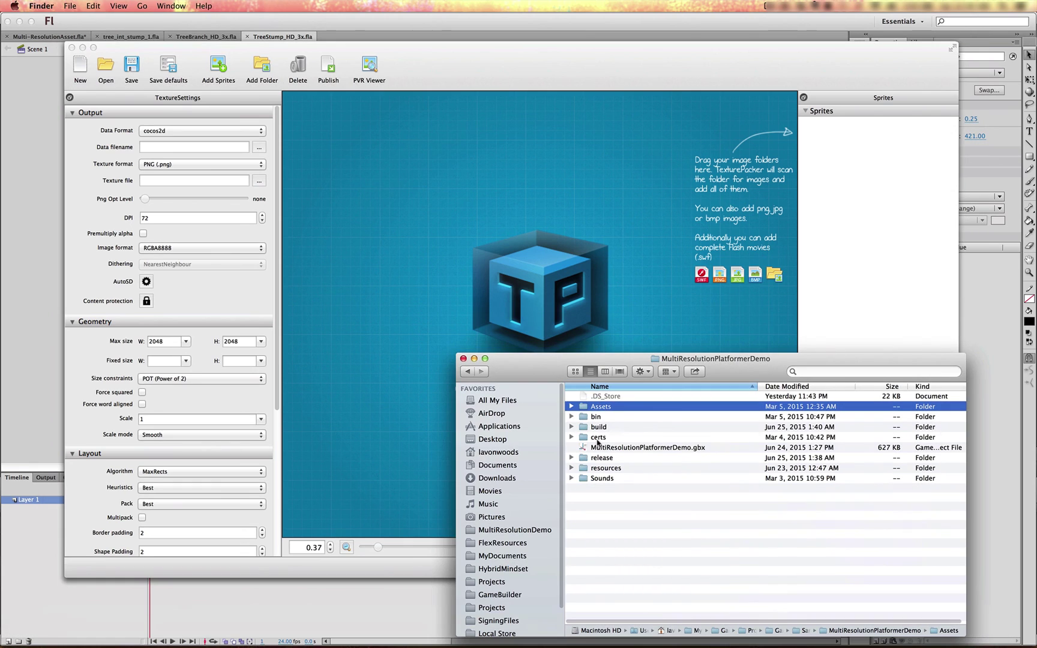
pyautogui.click(473, 359)
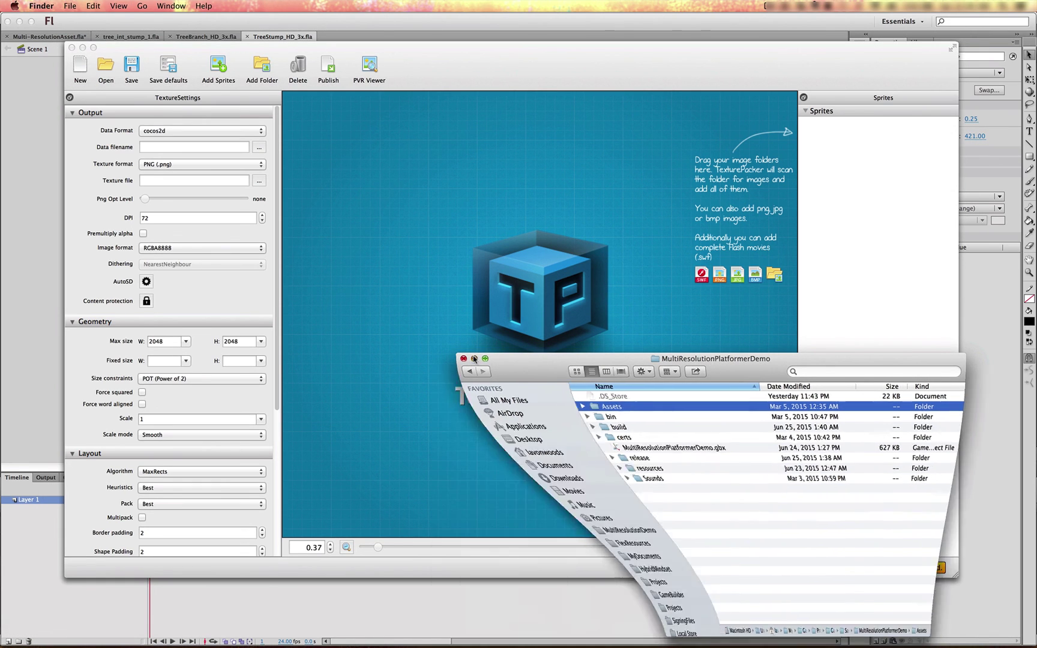
pyautogui.press('super+Tab')
pyautogui.click(111, 321)
pyautogui.press('super+Tab')
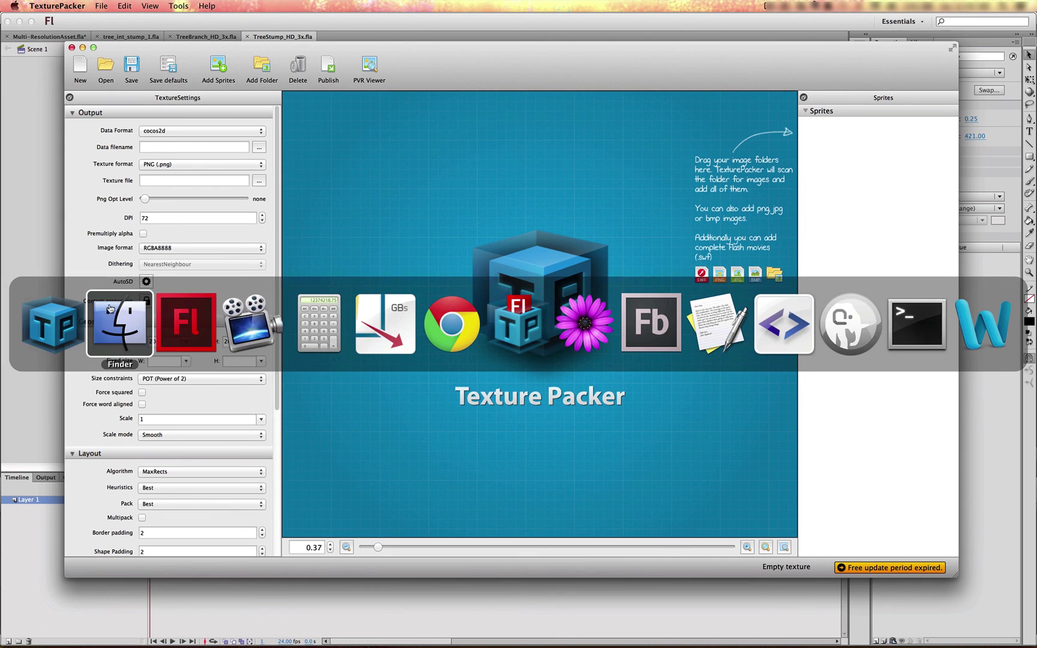
pyautogui.click(110, 312)
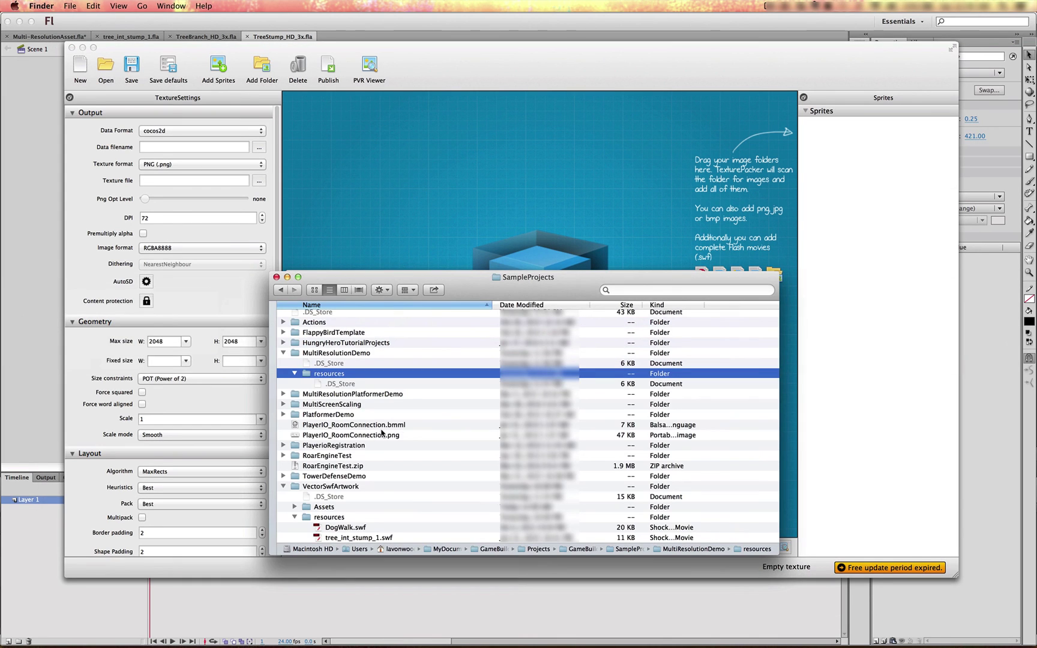
# Add TreeBranch_HD_3x.swf and TreeStump_HD_3x.swf from the VectorSwfArtwork Assets folder to the sprite list in TexturePacker.
pyautogui.scroll(-2, 381, 434)
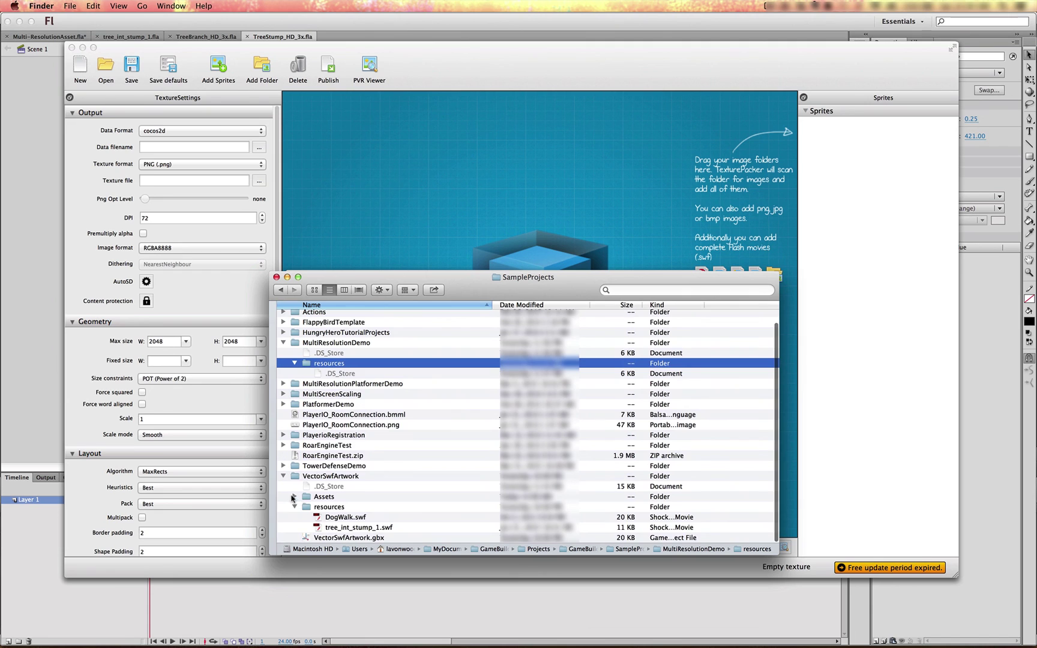
pyautogui.click(292, 497)
pyautogui.scroll(-5, 366, 510)
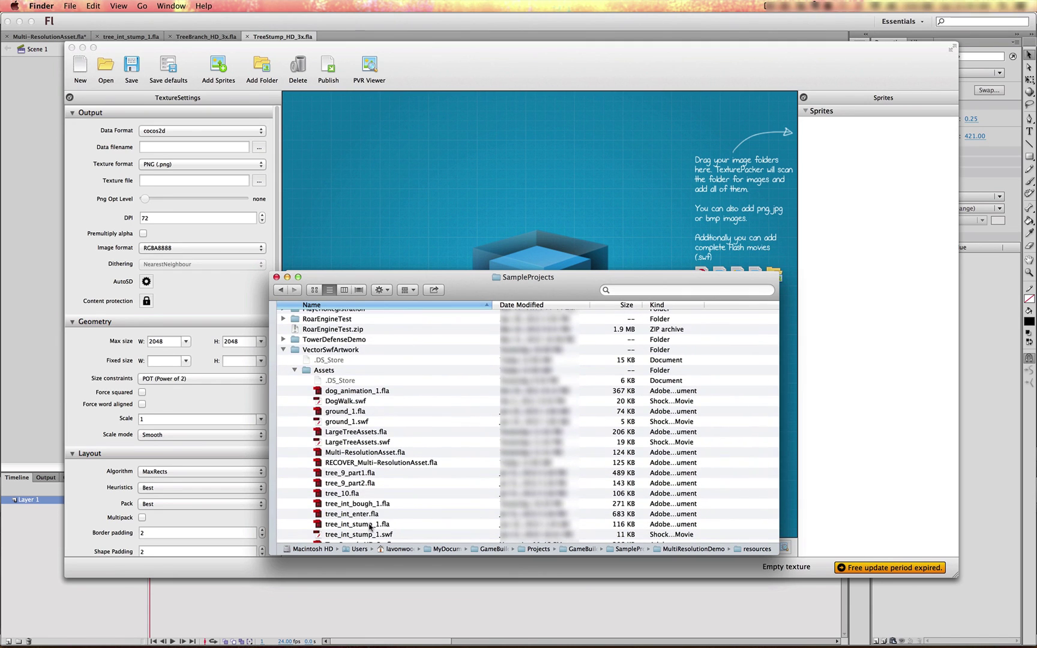
pyautogui.scroll(-3, 357, 468)
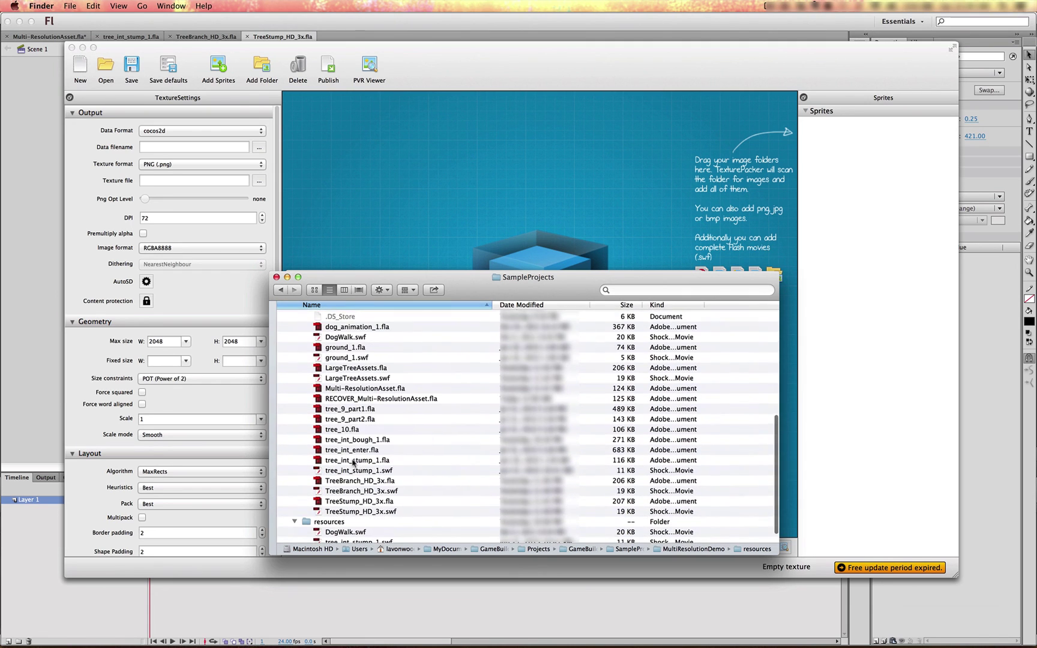
pyautogui.click(383, 511)
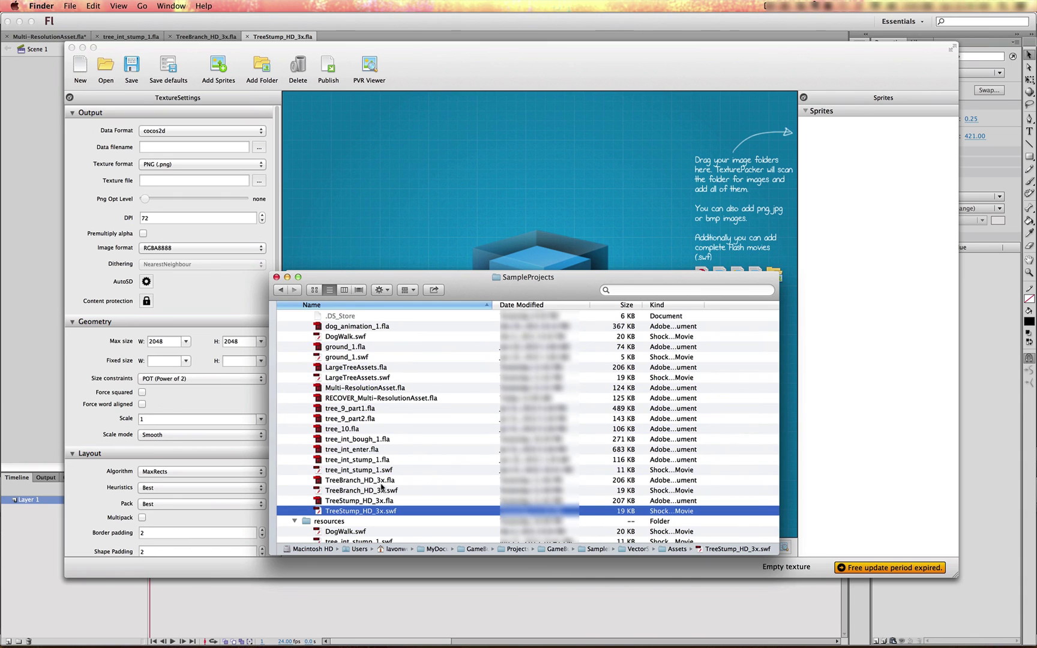
pyautogui.keyDown('super'); pyautogui.click(375, 491); pyautogui.keyUp('super')
pyautogui.moveTo(356, 491); pyautogui.dragTo(868, 240)
pyautogui.press('super+Tab')
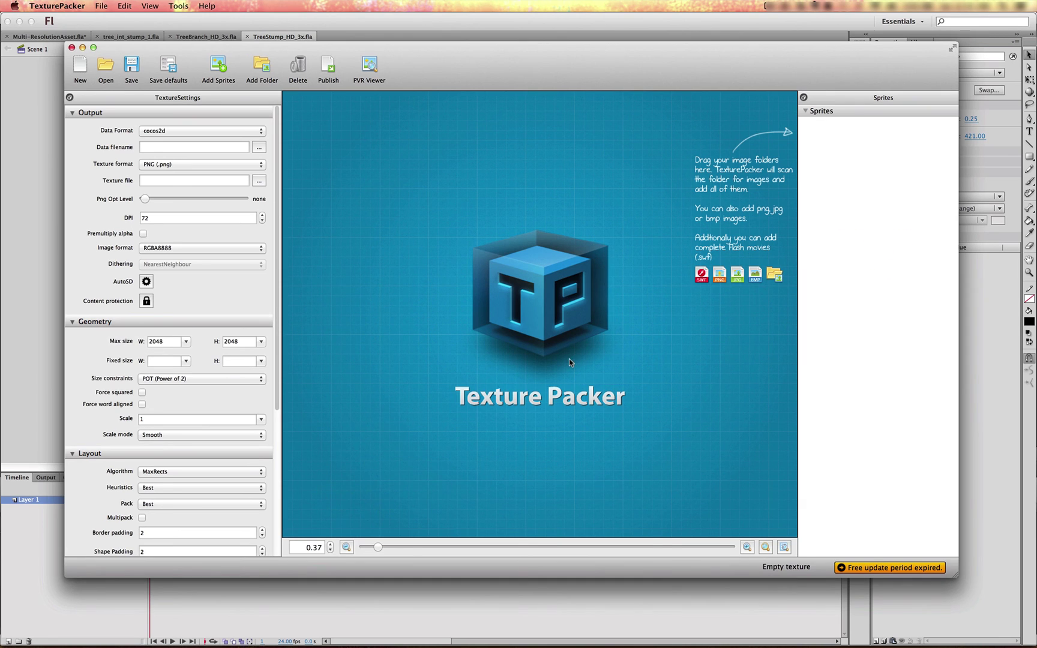
pyautogui.press('super+Tab')
pyautogui.moveTo(346, 492); pyautogui.dragTo(815, 218)
pyautogui.click(687, 261)
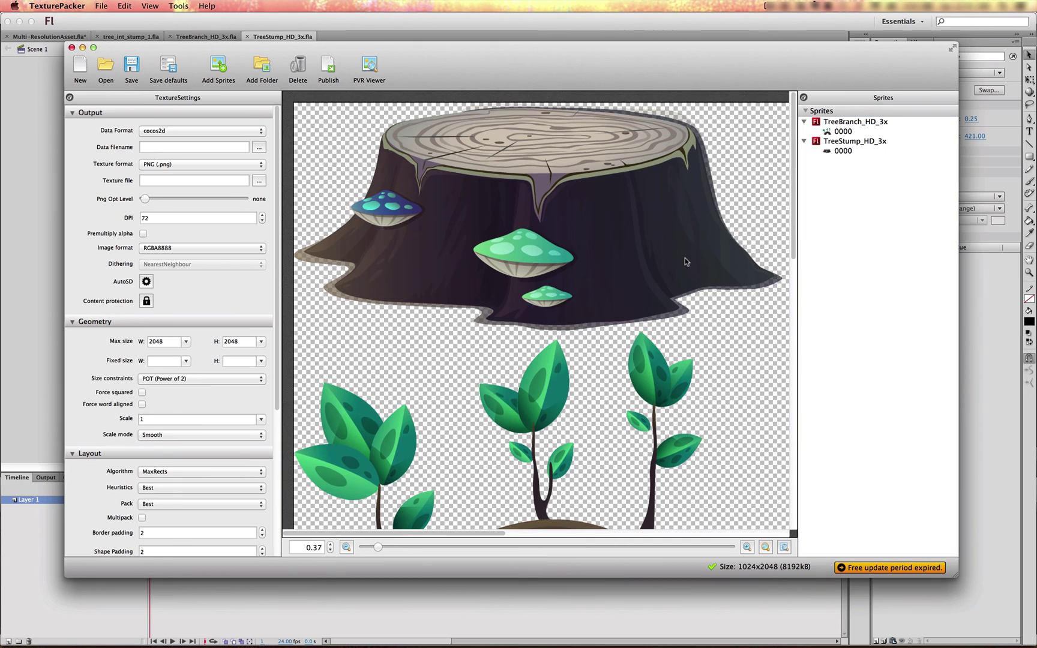
# Look over the packed stump and branch artwork, then view the whole sprite sheet at 0.36 zoom.
pyautogui.scroll(-5, 686, 262)
pyautogui.hscroll(8, 686, 261)
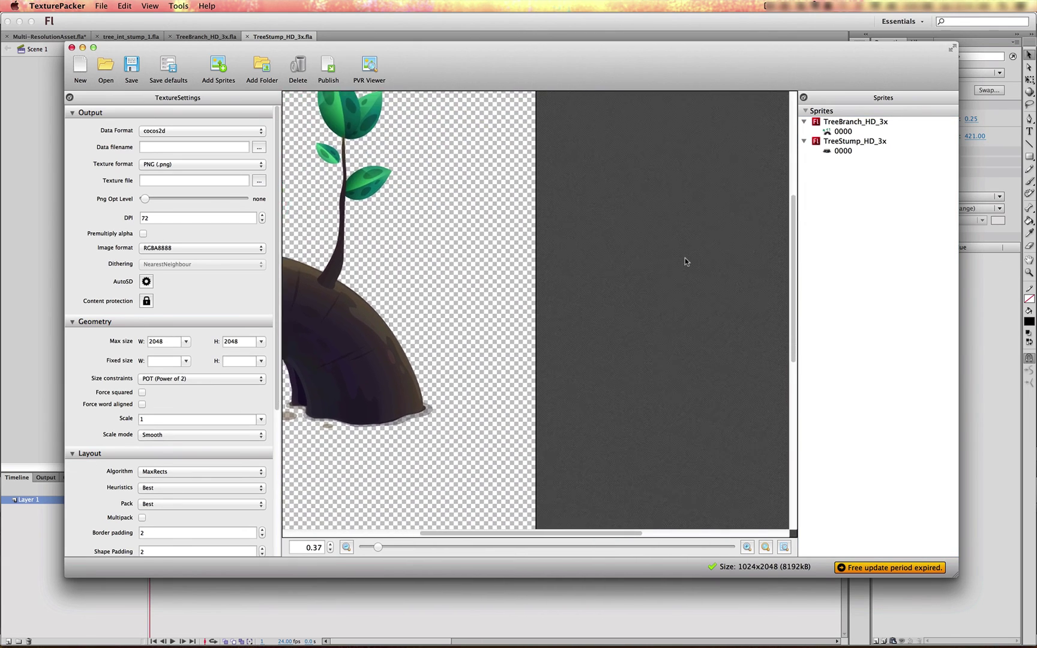
pyautogui.scroll(-5, 686, 262)
pyautogui.hscroll(-8, 686, 262)
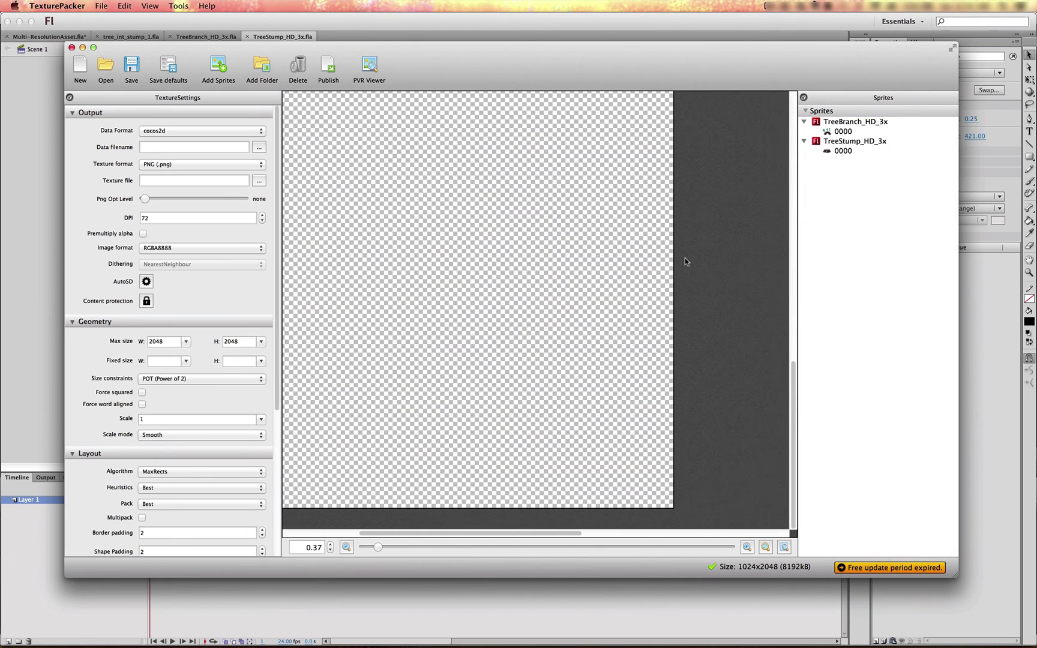
pyautogui.hscroll(-3, 685, 258)
pyautogui.scroll(15, 685, 257)
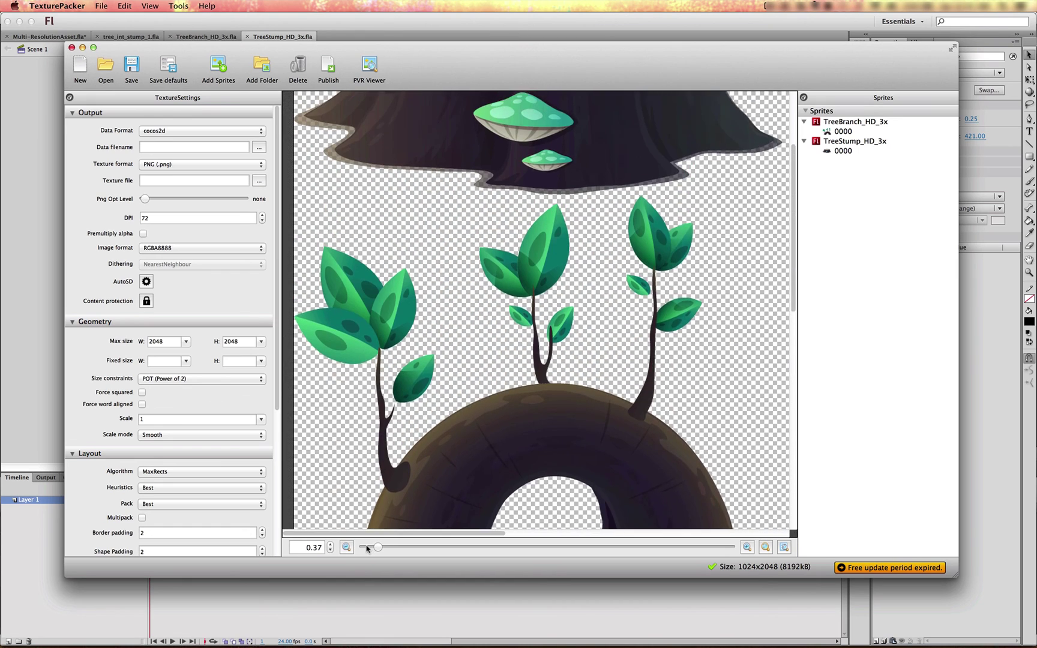
pyautogui.moveTo(368, 548); pyautogui.dragTo(373, 548)
# Set the data format to GameBuilder Studio and name the data file TreeSpritesheet in the resources folder.
pyautogui.click(215, 129)
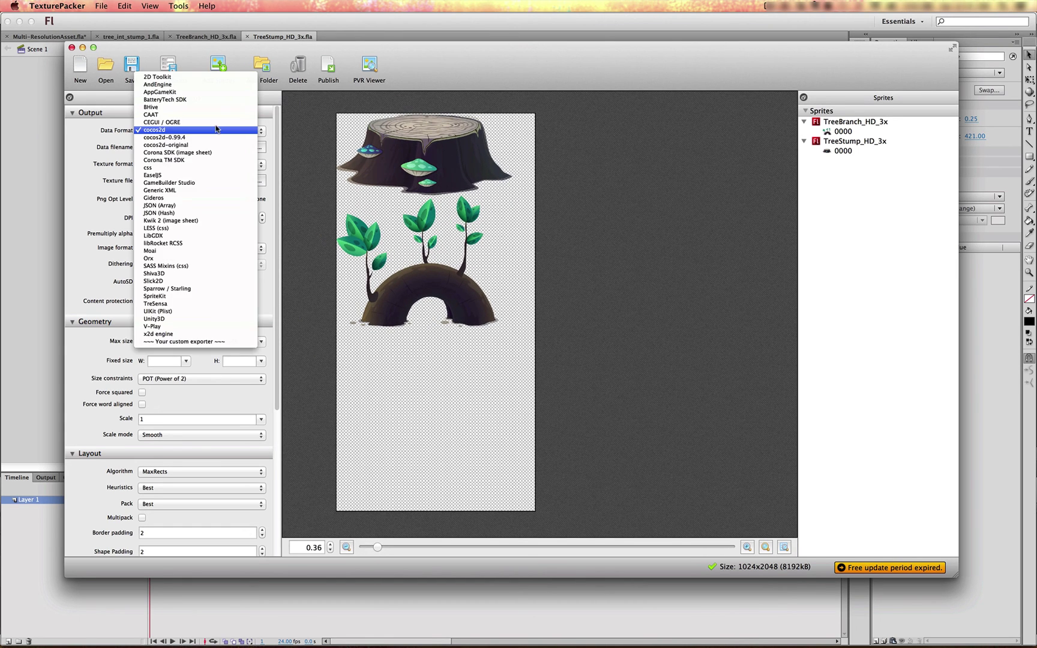
pyautogui.click(209, 182)
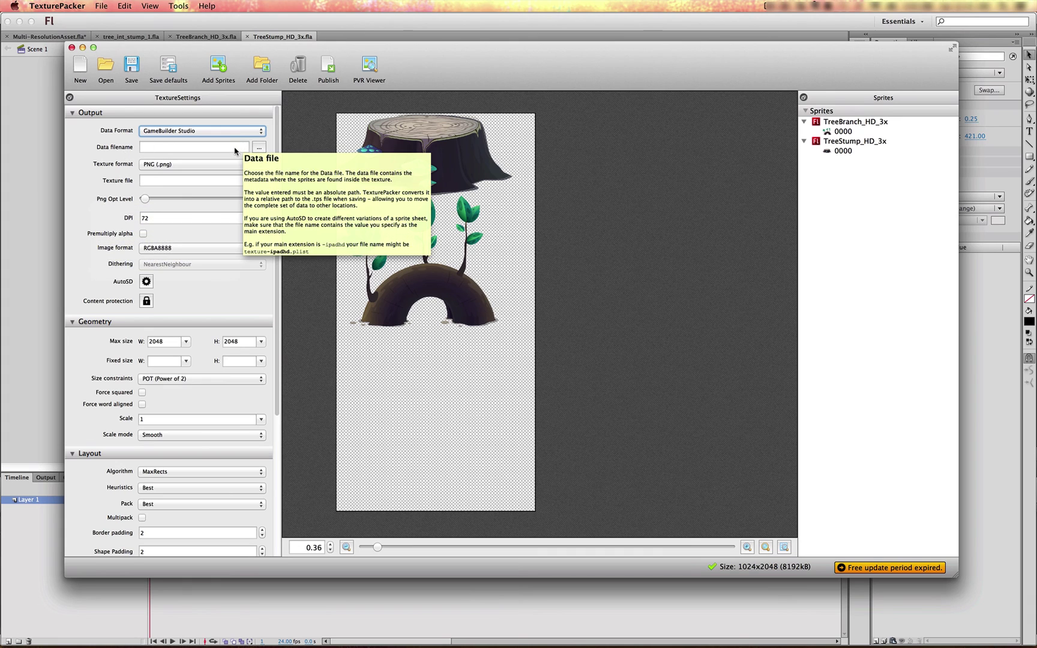
pyautogui.click(259, 147)
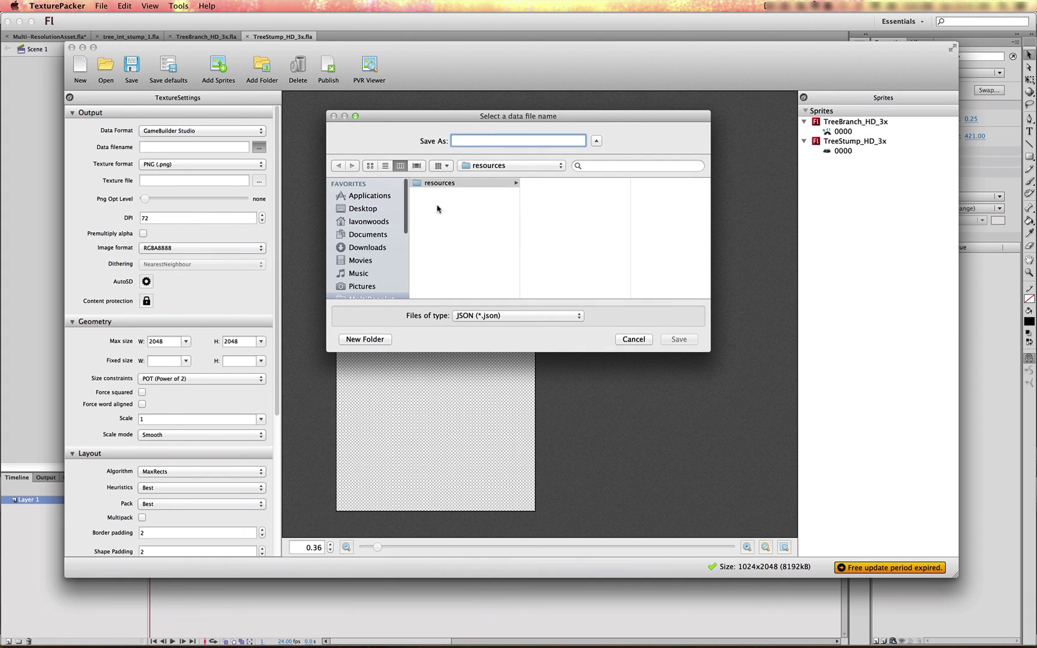
pyautogui.click(440, 184)
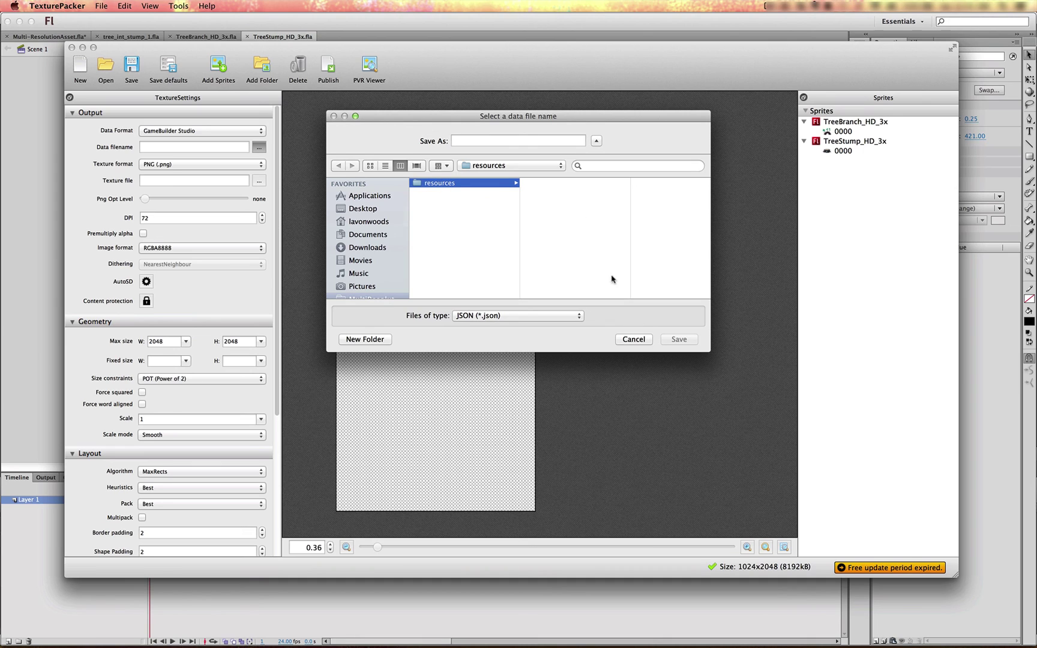
pyautogui.click(479, 144)
pyautogui.write('T')
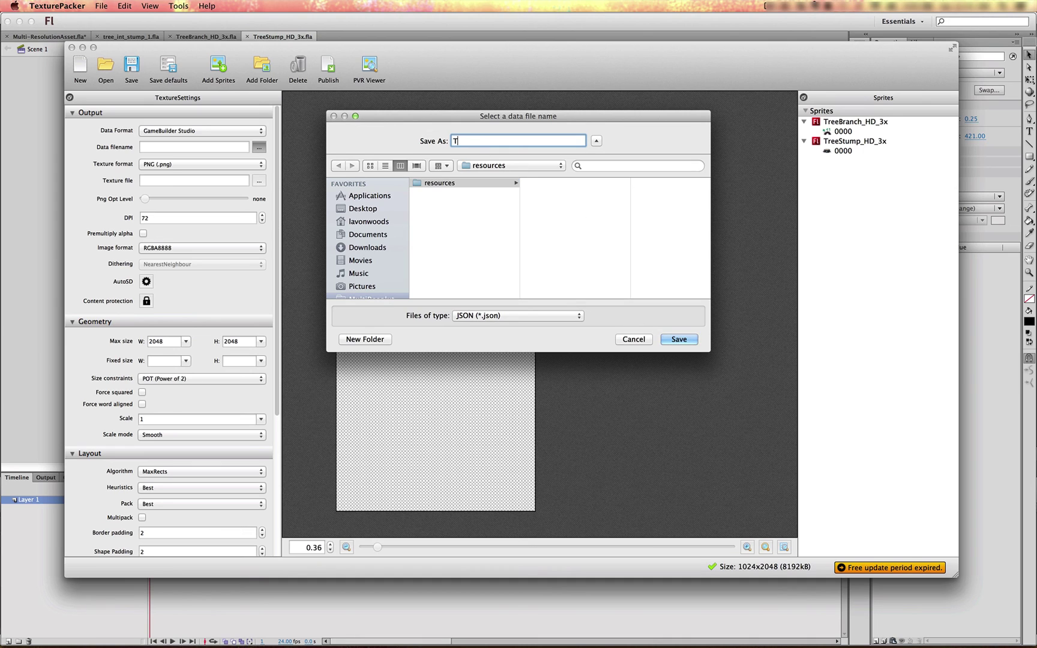
pyautogui.write('reeSpritesheet')
pyautogui.click(673, 339)
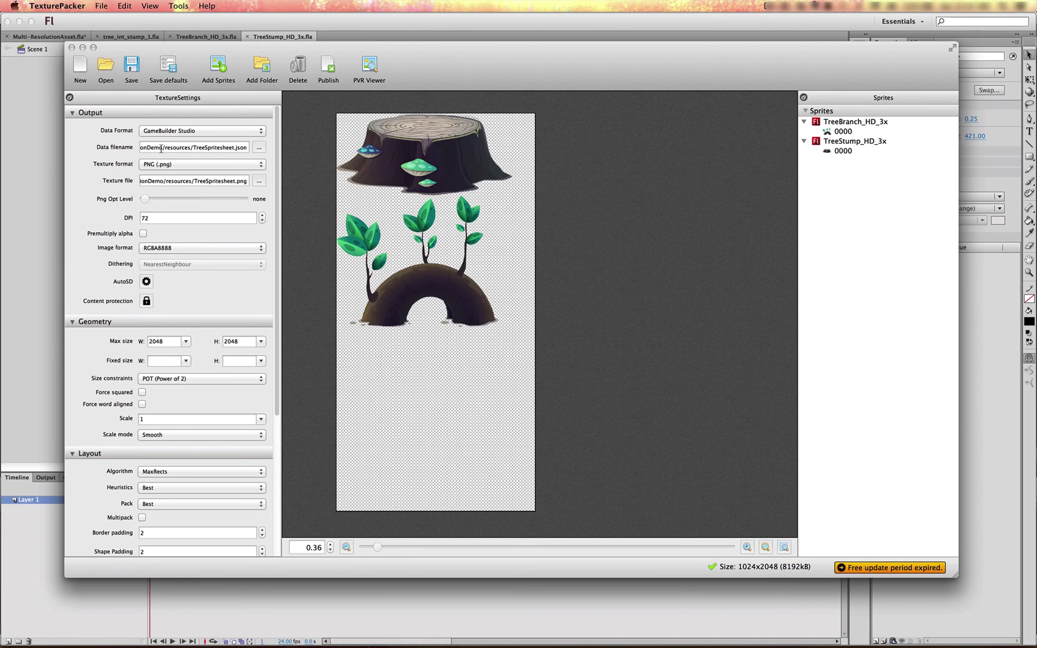
# Highlight the resources part of the data file path and open the AutoSD settings to check the main extension.
pyautogui.moveTo(164, 150); pyautogui.dragTo(246, 146)
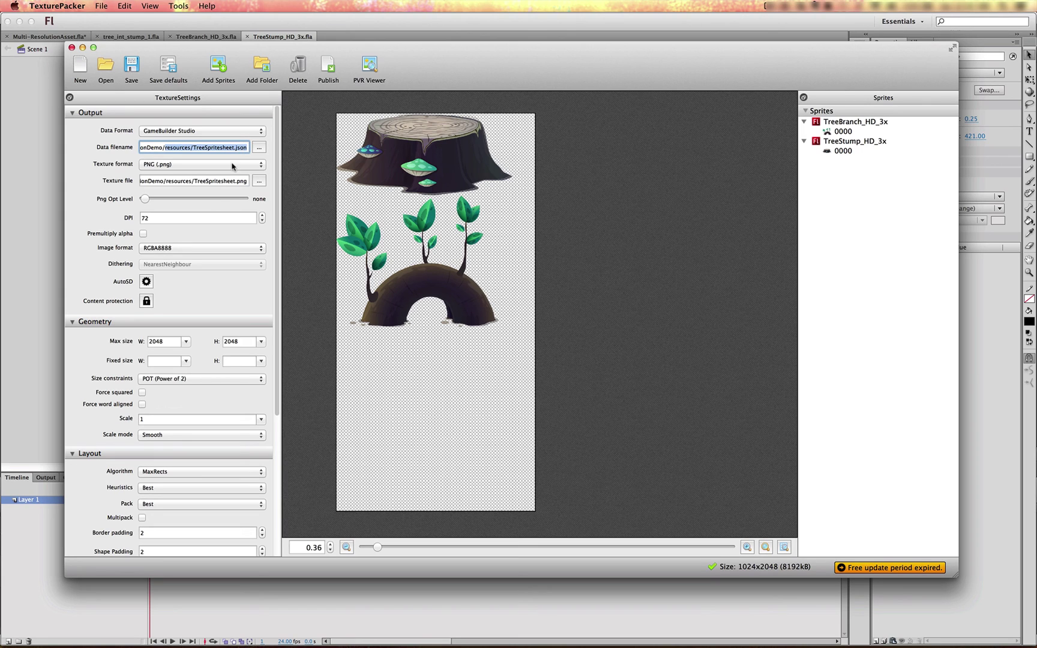
pyautogui.press('super+shift+2')
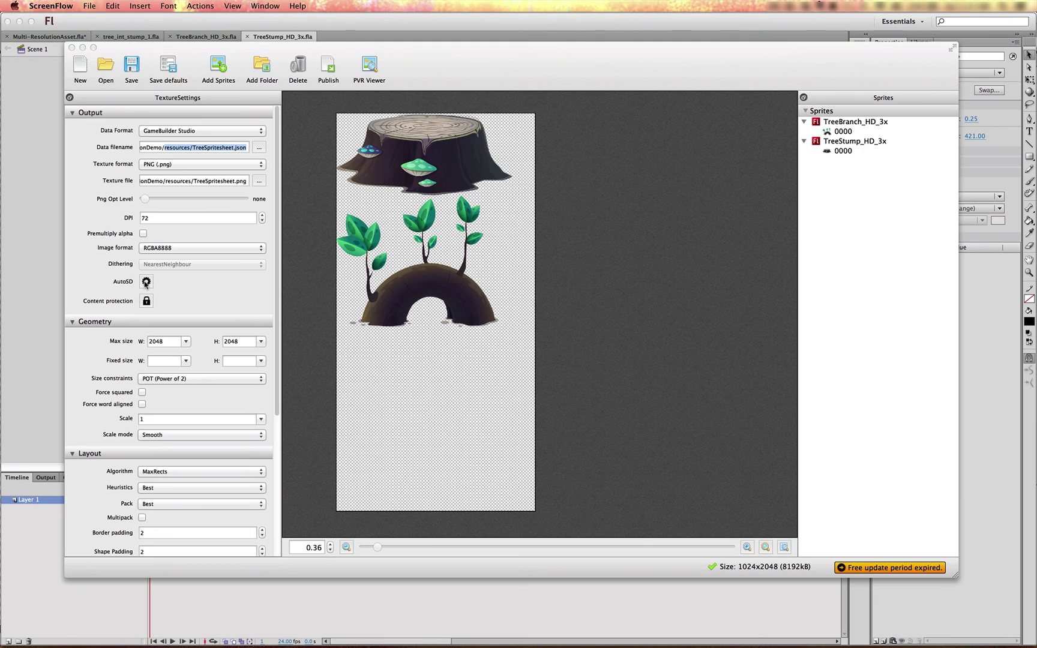
pyautogui.click(146, 281)
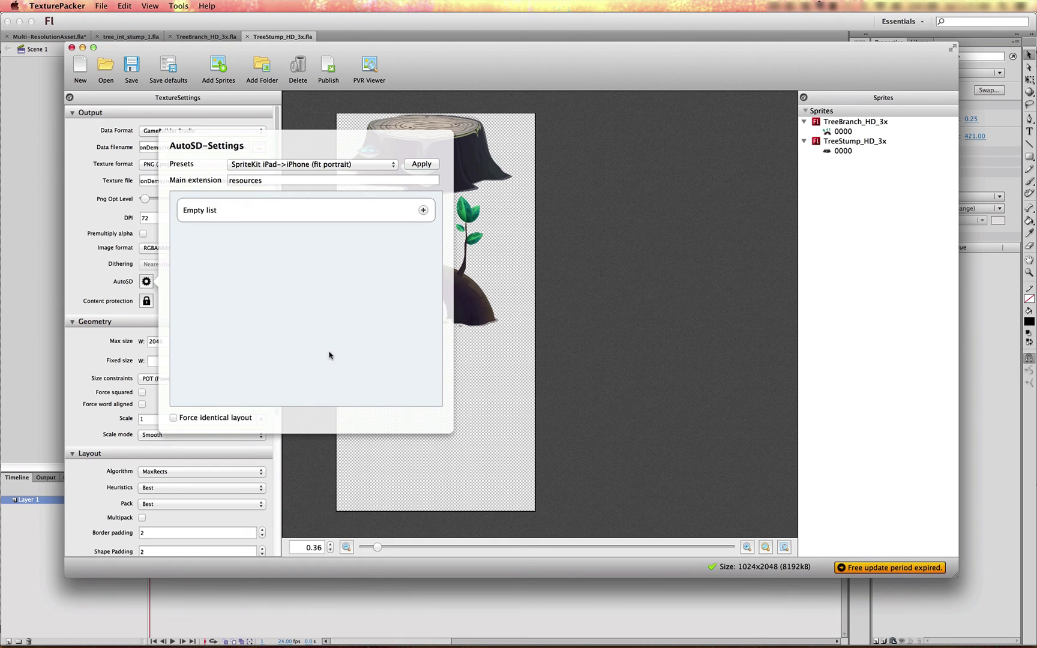
pyautogui.doubleClick(250, 181)
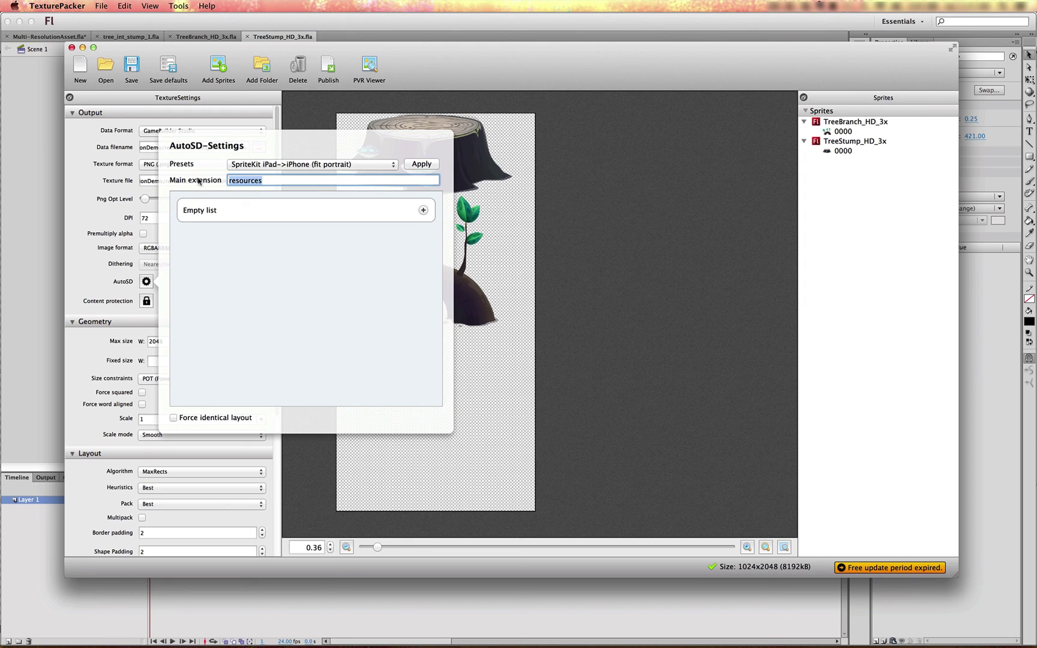
pyautogui.doubleClick(250, 182)
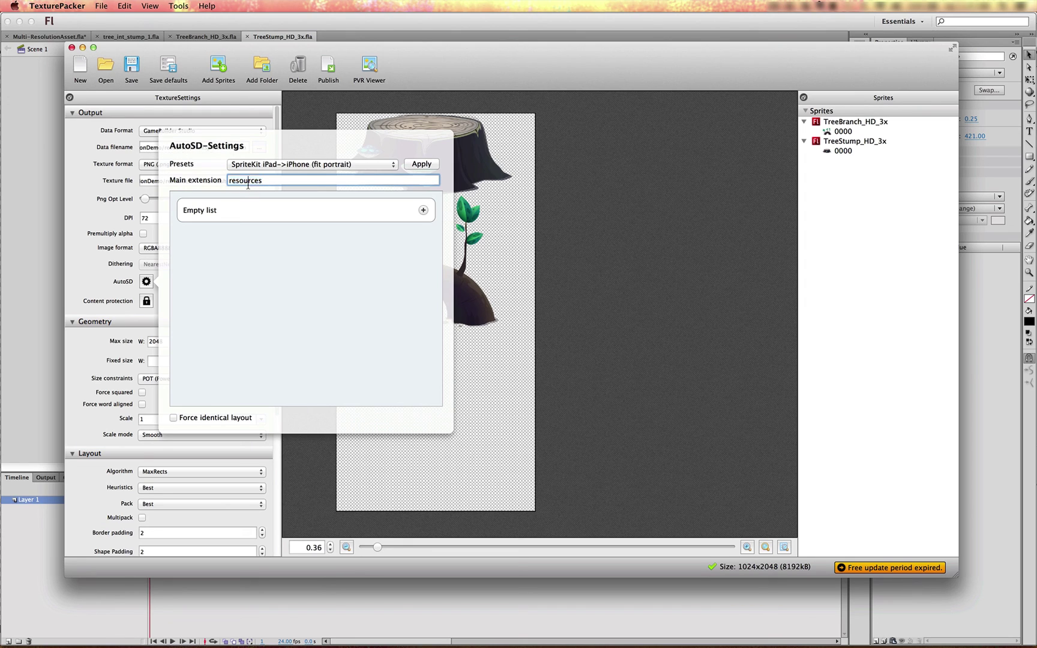
pyautogui.click(424, 210)
pyautogui.click(310, 226)
pyautogui.write('resources')
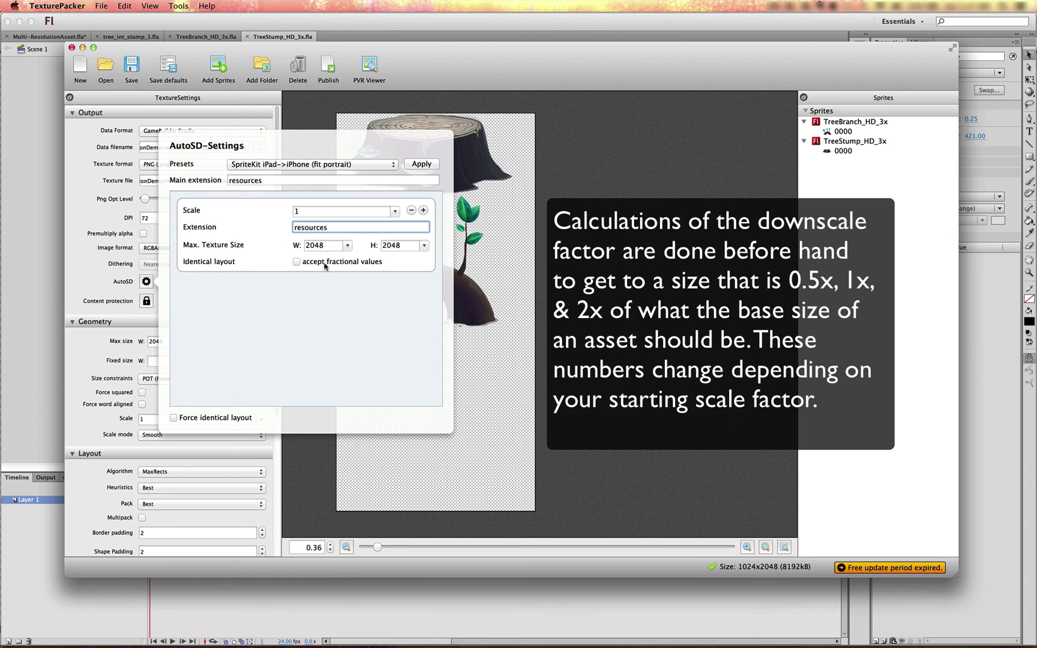
pyautogui.write('/@x2')
pyautogui.doubleClick(306, 217)
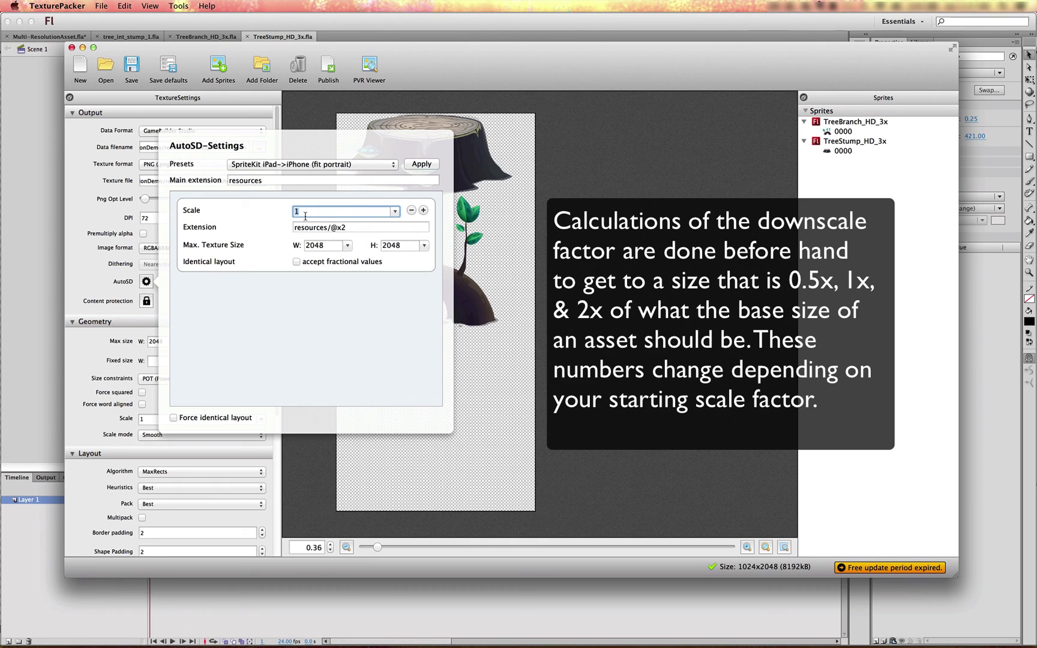
pyautogui.write('.666')
pyautogui.click(346, 263)
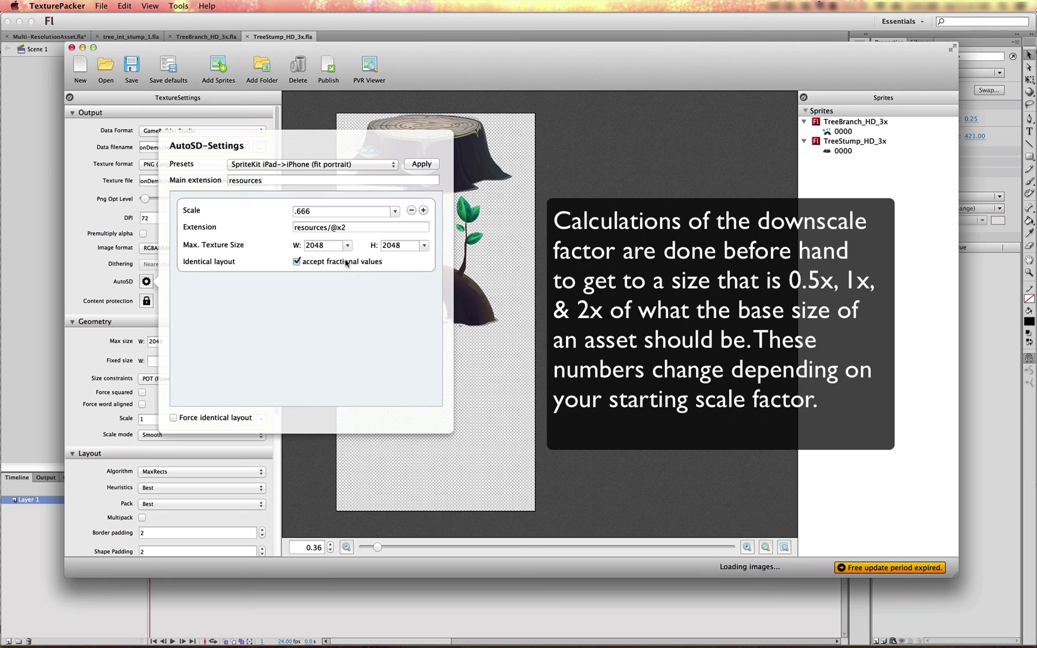
pyautogui.click(174, 418)
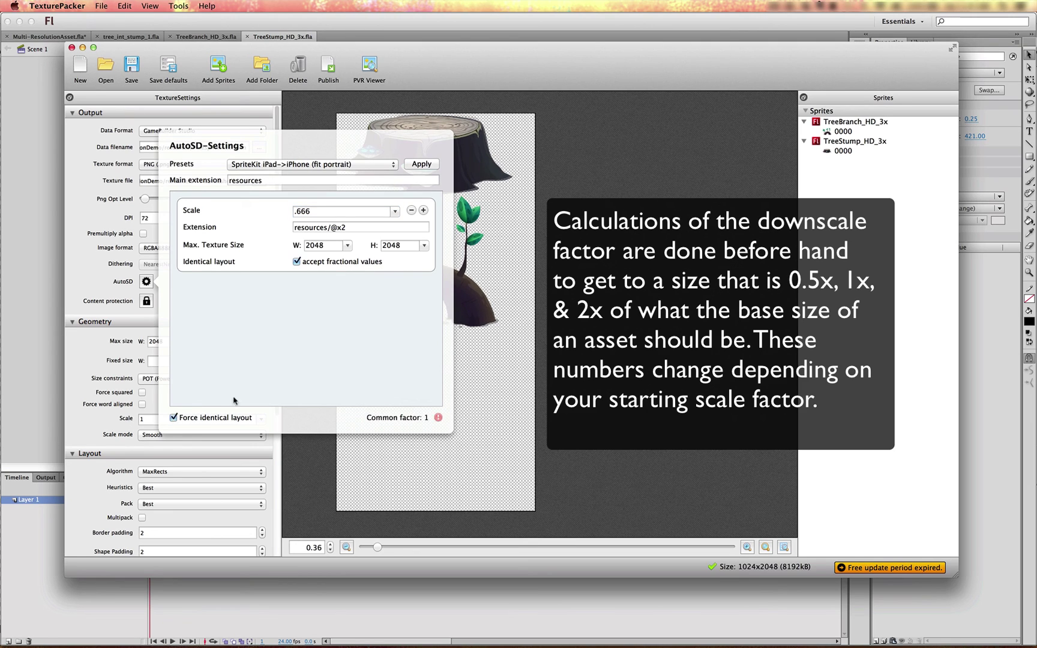
# Add a second AutoSD variant with scale .333, extension resources and fractional values accepted.
pyautogui.click(423, 210)
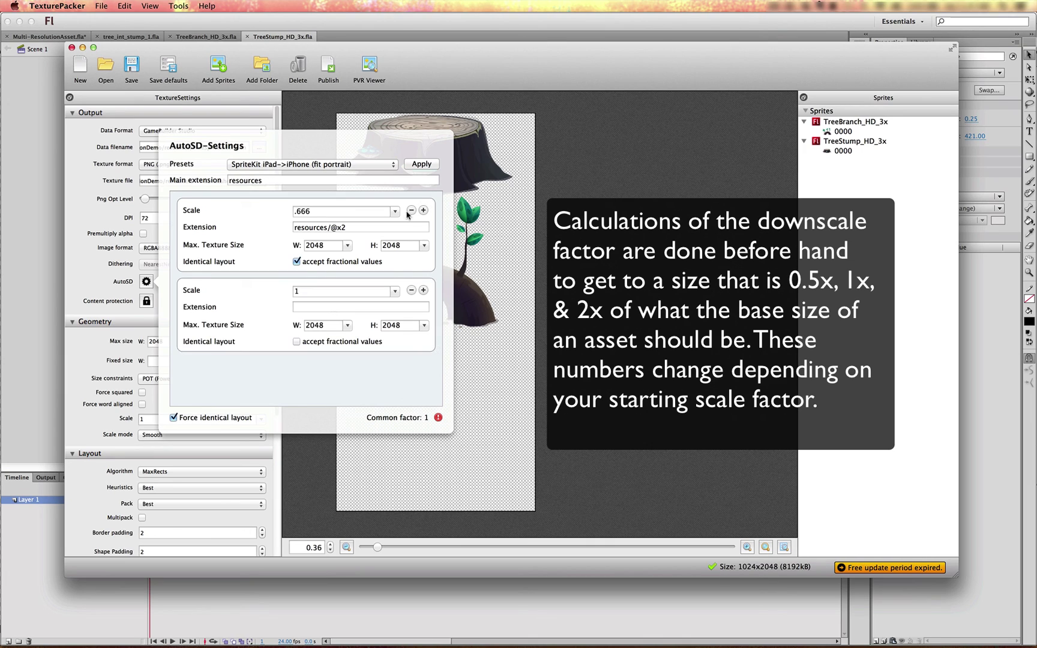
pyautogui.doubleClick(302, 294)
pyautogui.write('.333')
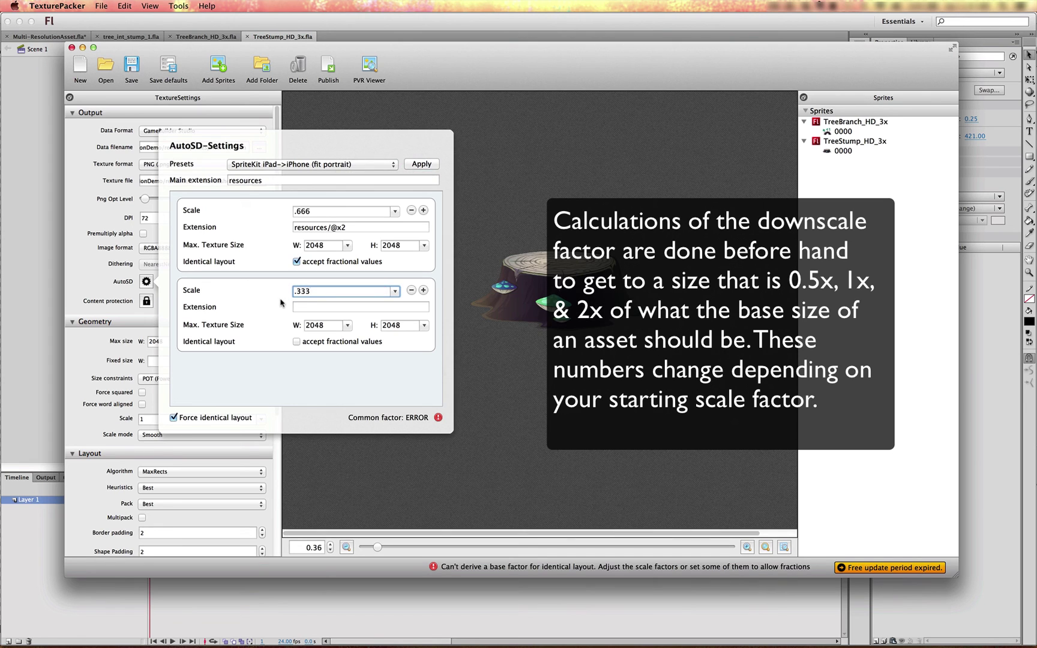
pyautogui.click(316, 307)
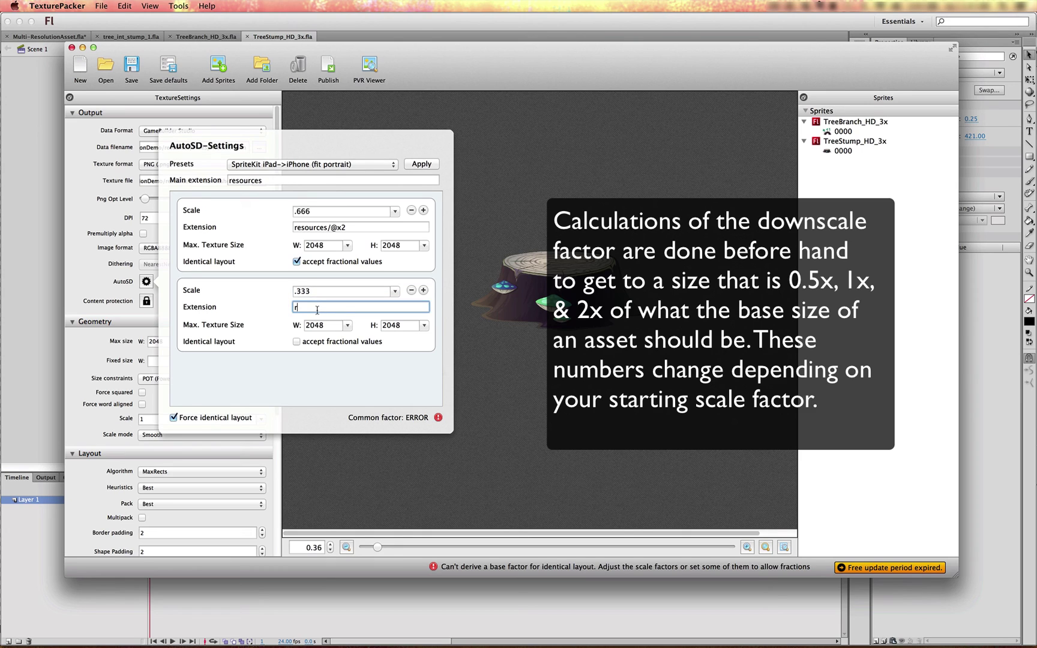
pyautogui.write('resources')
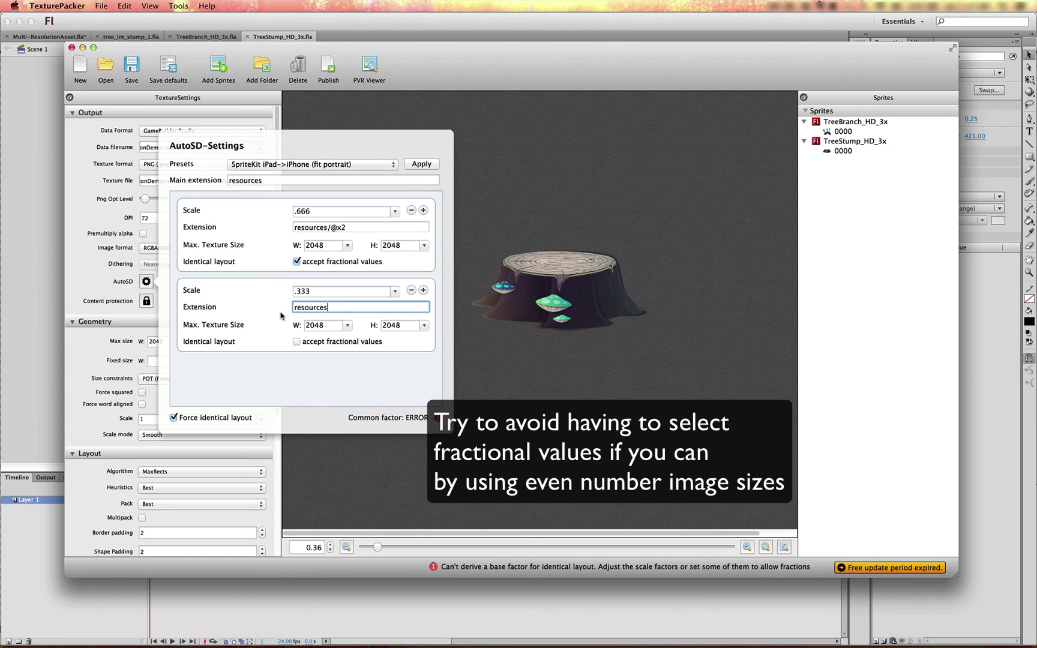
pyautogui.click(297, 341)
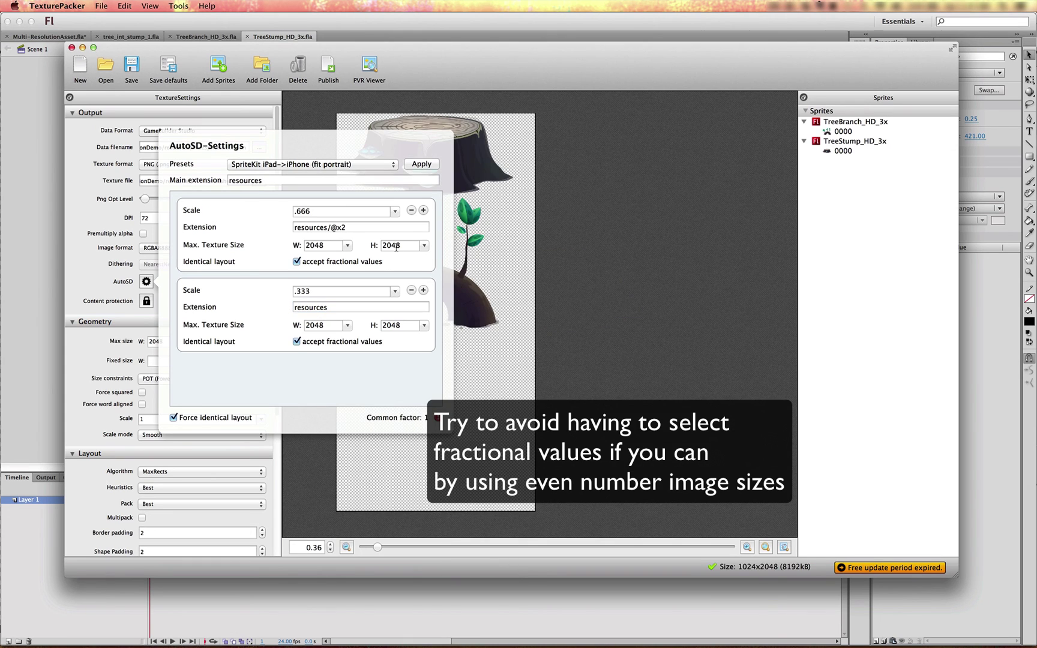
pyautogui.click(424, 290)
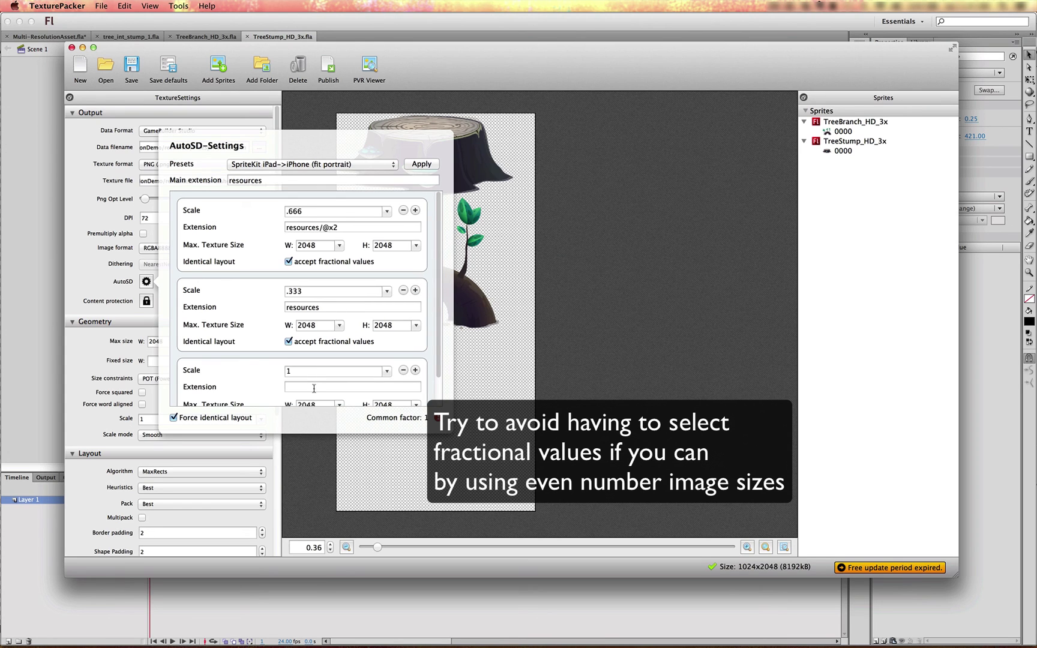
pyautogui.click(305, 374)
pyautogui.press('BackSpace')
pyautogui.write('0.1665')
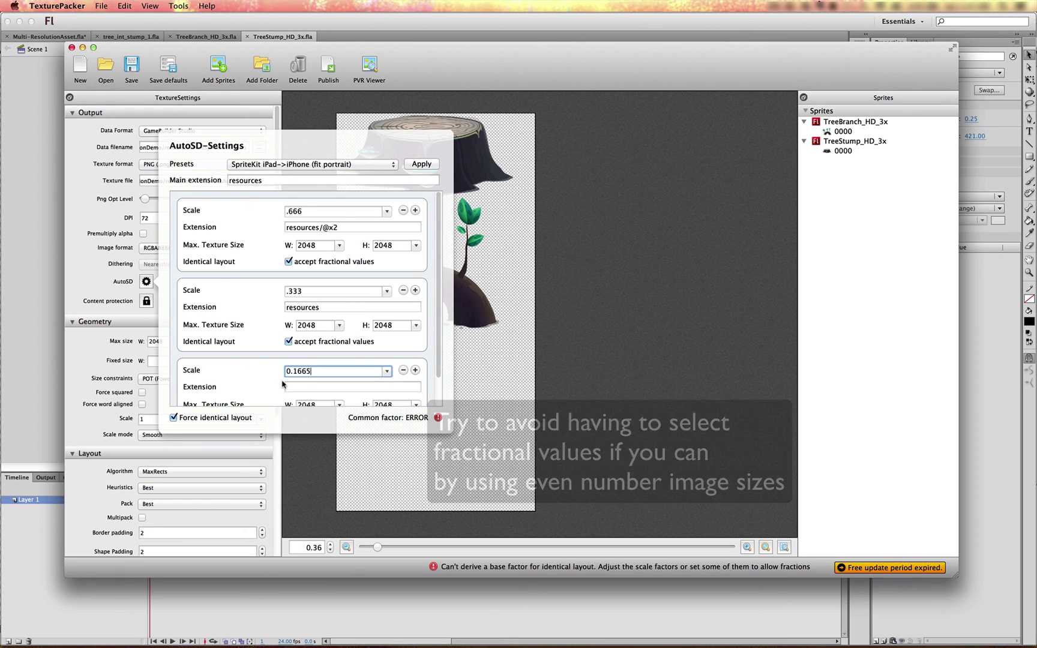
pyautogui.click(304, 388)
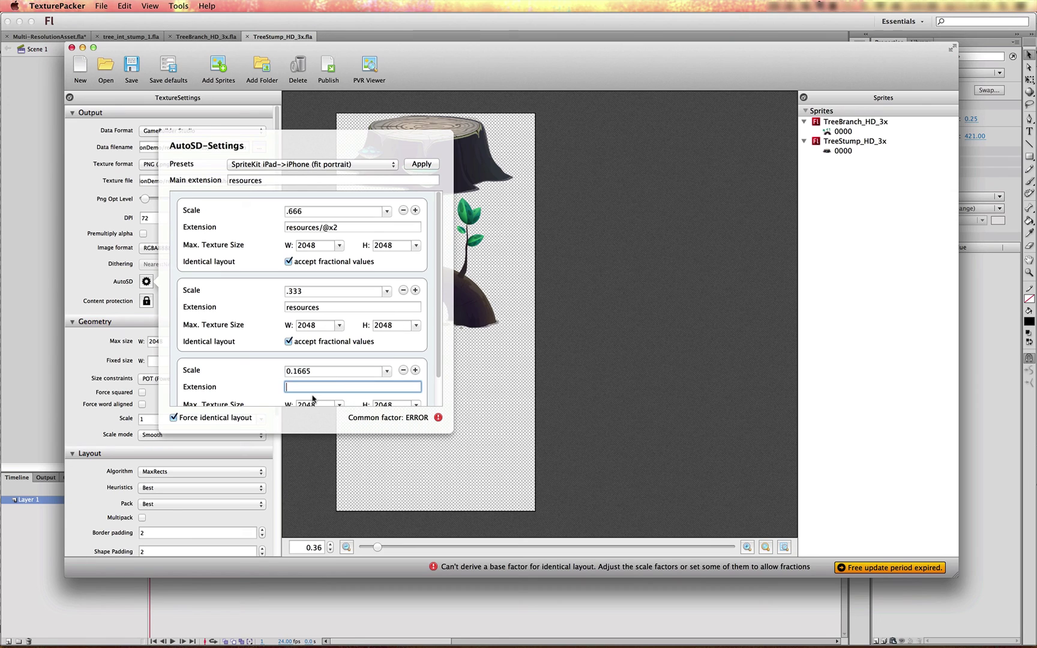
pyautogui.write('resou')
pyautogui.click(325, 387)
pyautogui.press('BackSpace')
pyautogui.write('@')
pyautogui.scroll(-3, 369, 372)
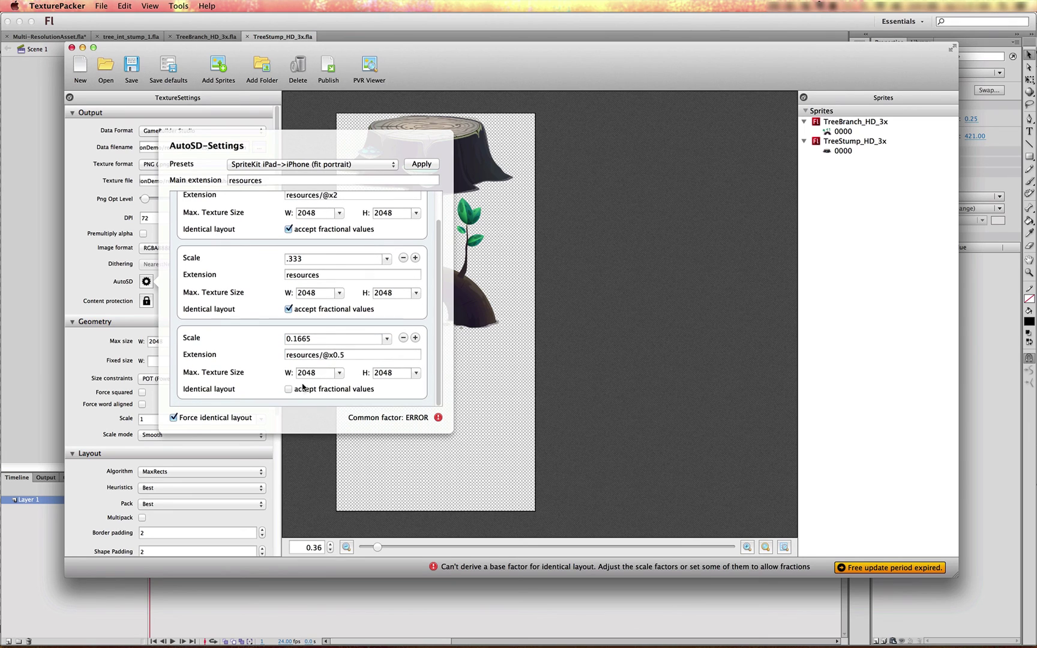
pyautogui.click(303, 388)
pyautogui.scroll(3, 354, 332)
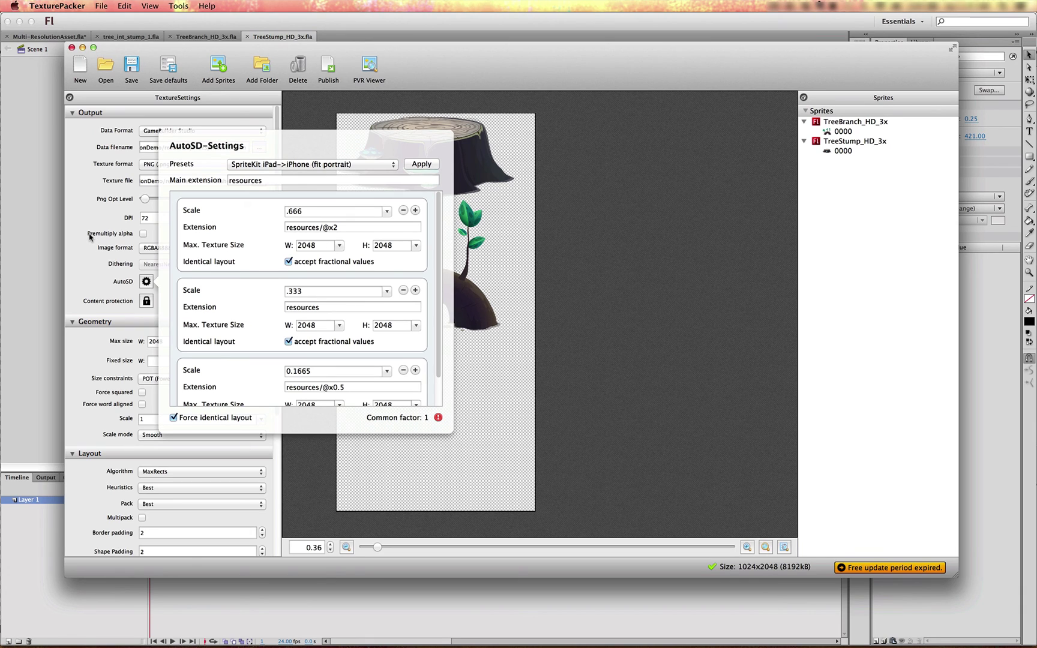
pyautogui.click(89, 237)
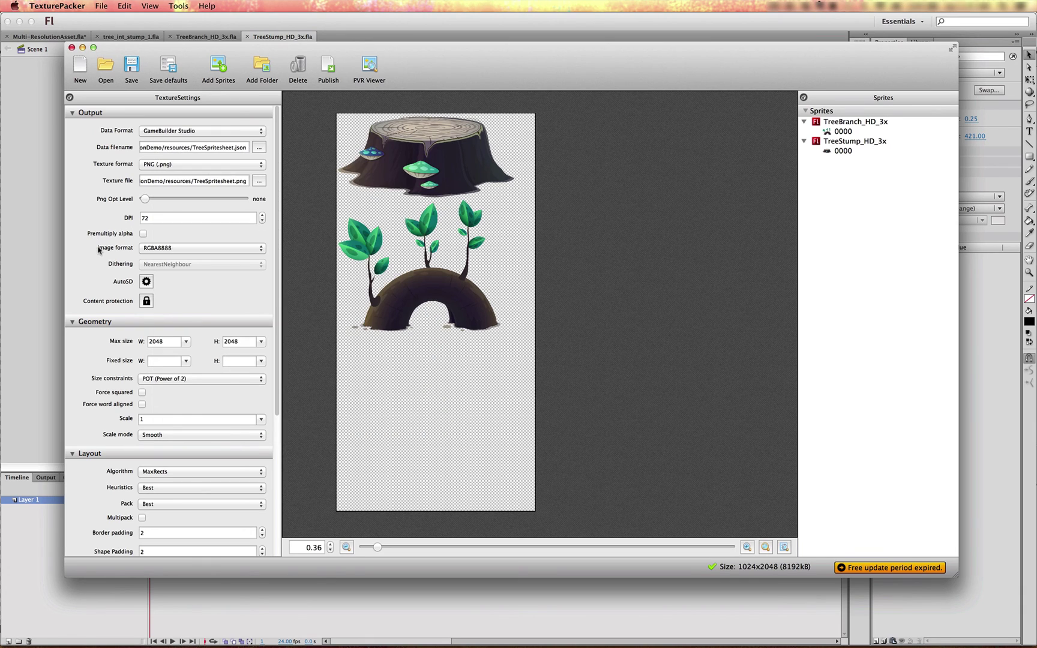
# Review the output, geometry and layout settings, and publish the tree sprite sheets in all variants.
pyautogui.scroll(-3, 111, 413)
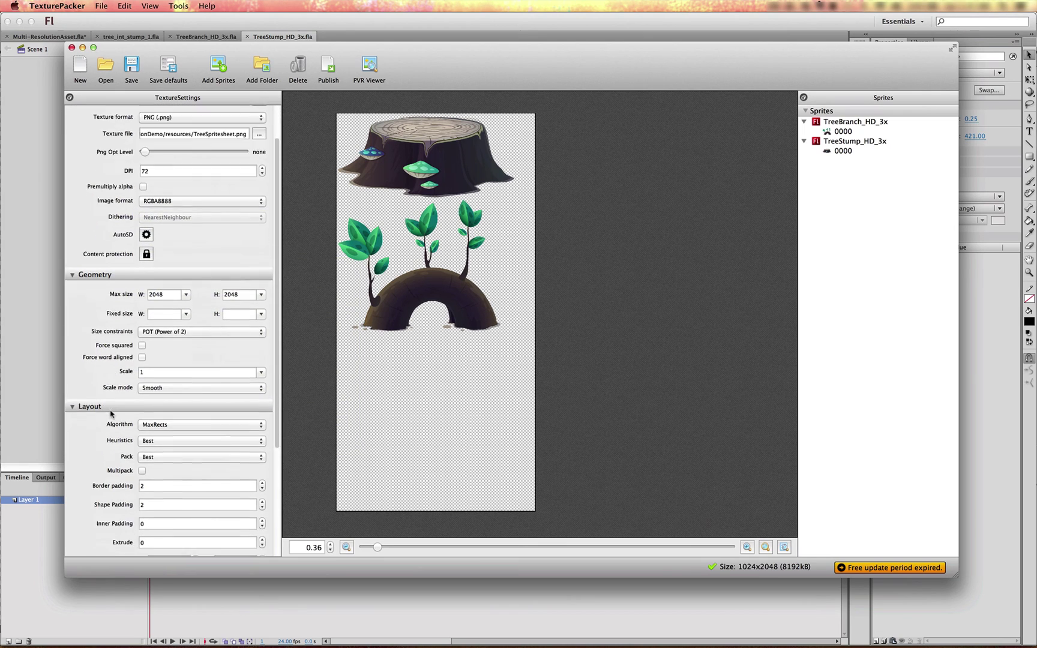
pyautogui.scroll(-10, 111, 414)
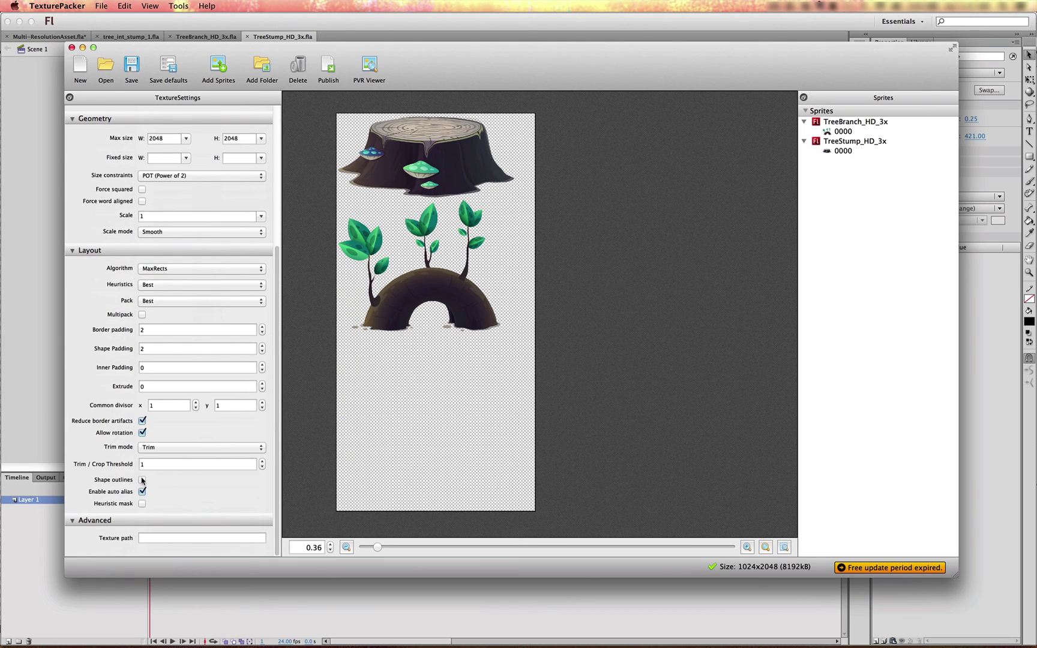
pyautogui.scroll(7, 106, 444)
pyautogui.scroll(6, 106, 444)
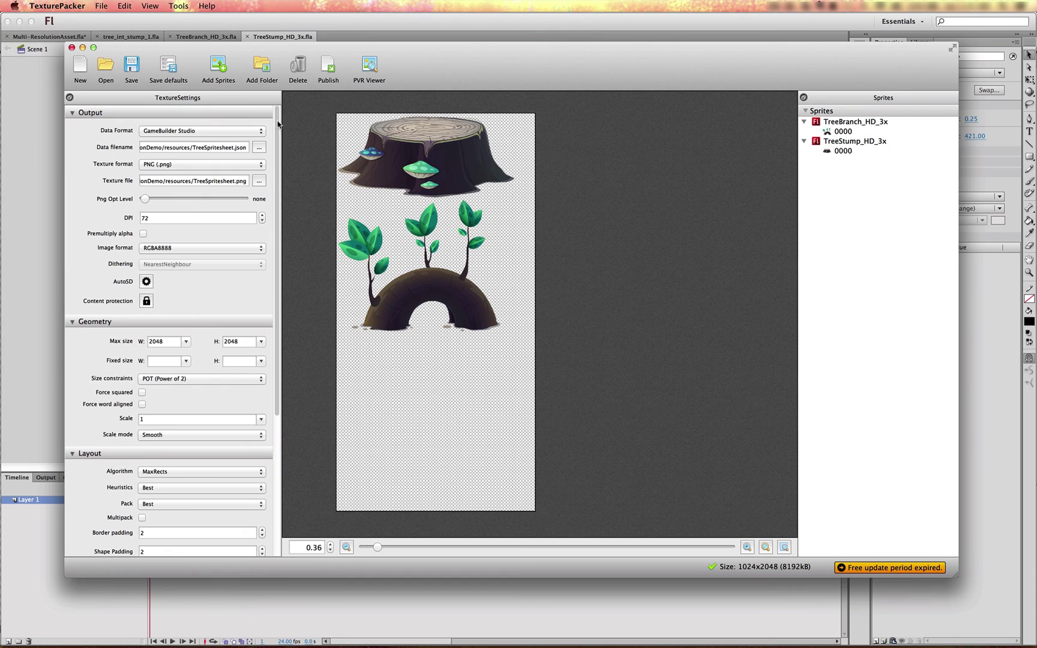
pyautogui.click(327, 70)
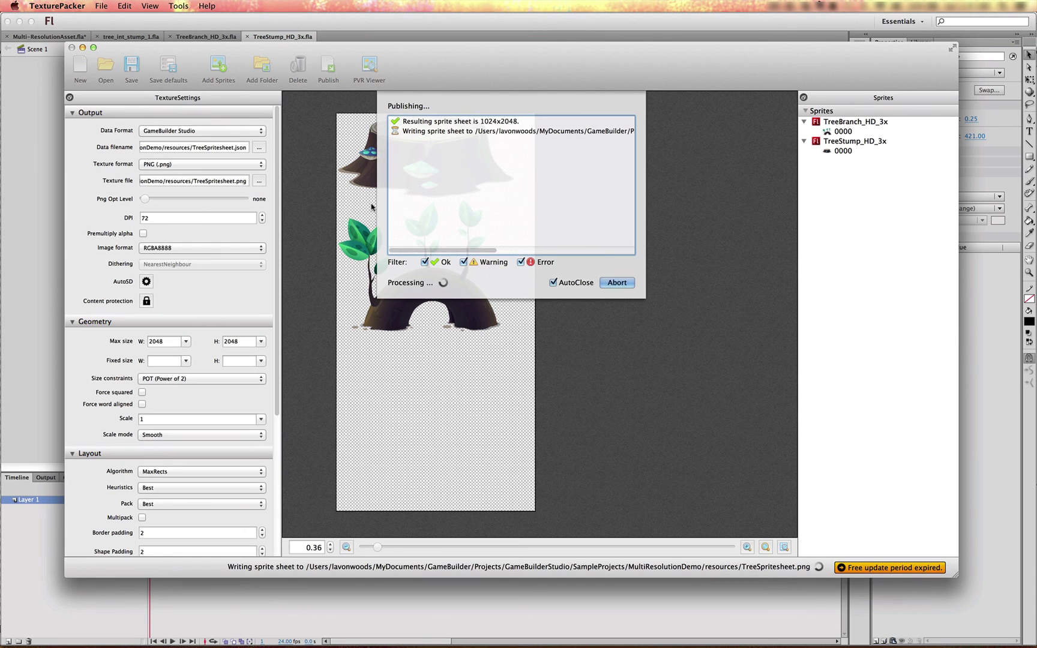
pyautogui.press('super+Tab')
pyautogui.click(307, 313)
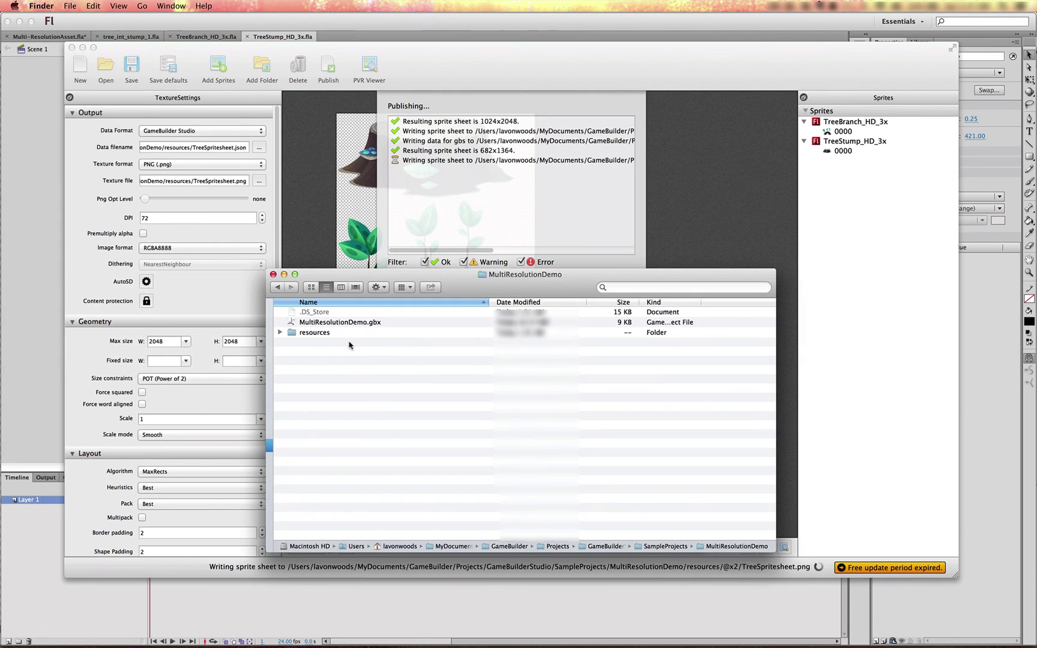
pyautogui.click(279, 333)
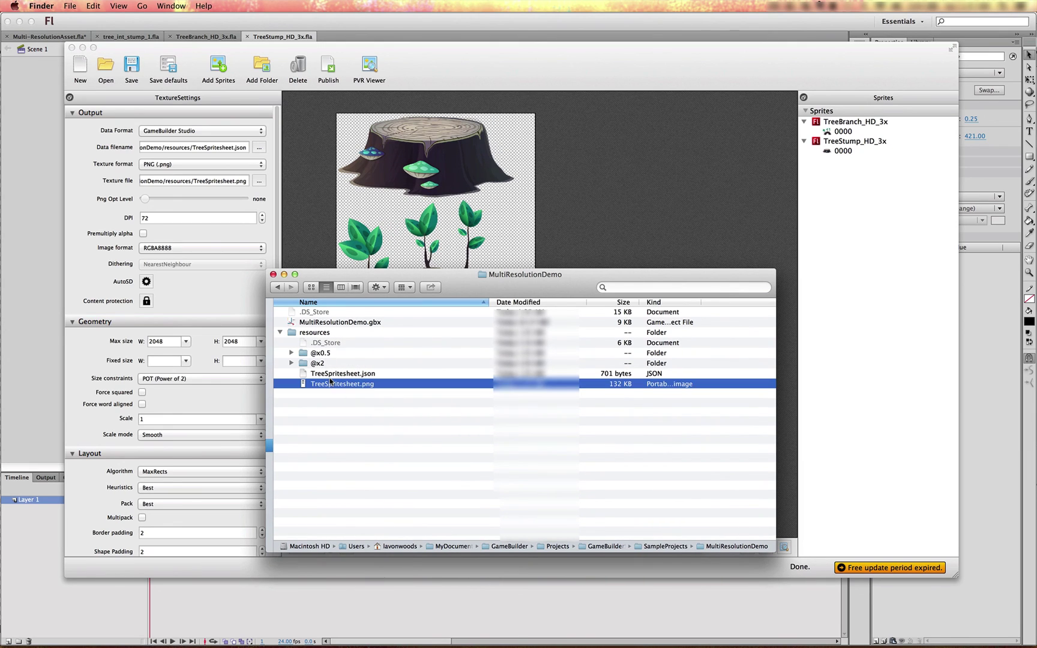
pyautogui.click(330, 380)
pyautogui.click(330, 380)
pyautogui.click(328, 374)
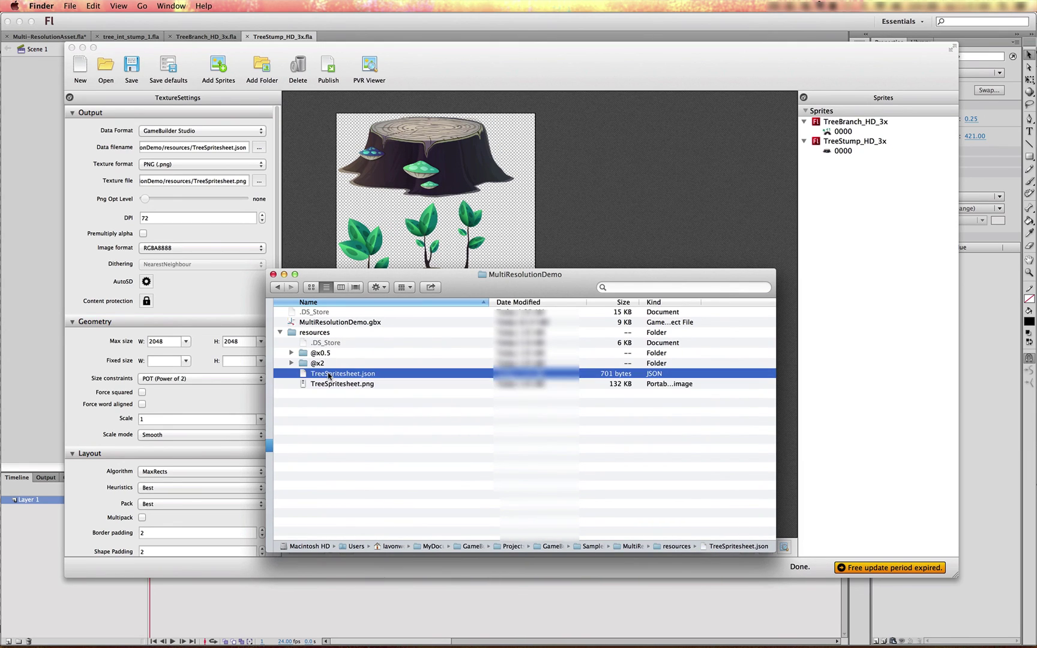
pyautogui.click(312, 363)
pyautogui.press('Up')
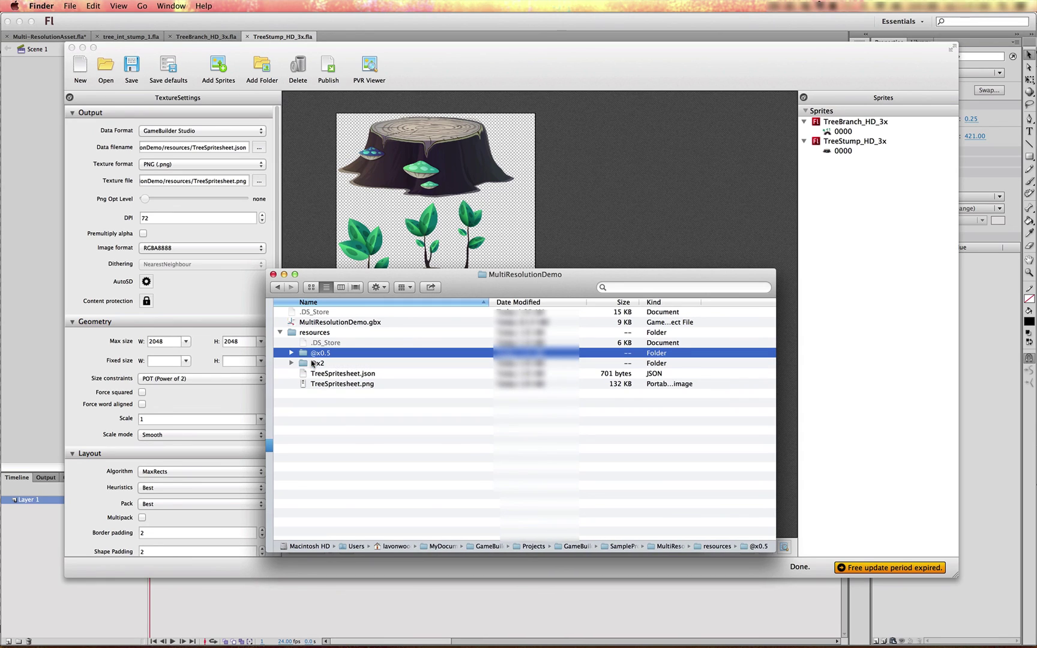
pyautogui.click(361, 375)
pyautogui.press('Down')
pyautogui.press('Up')
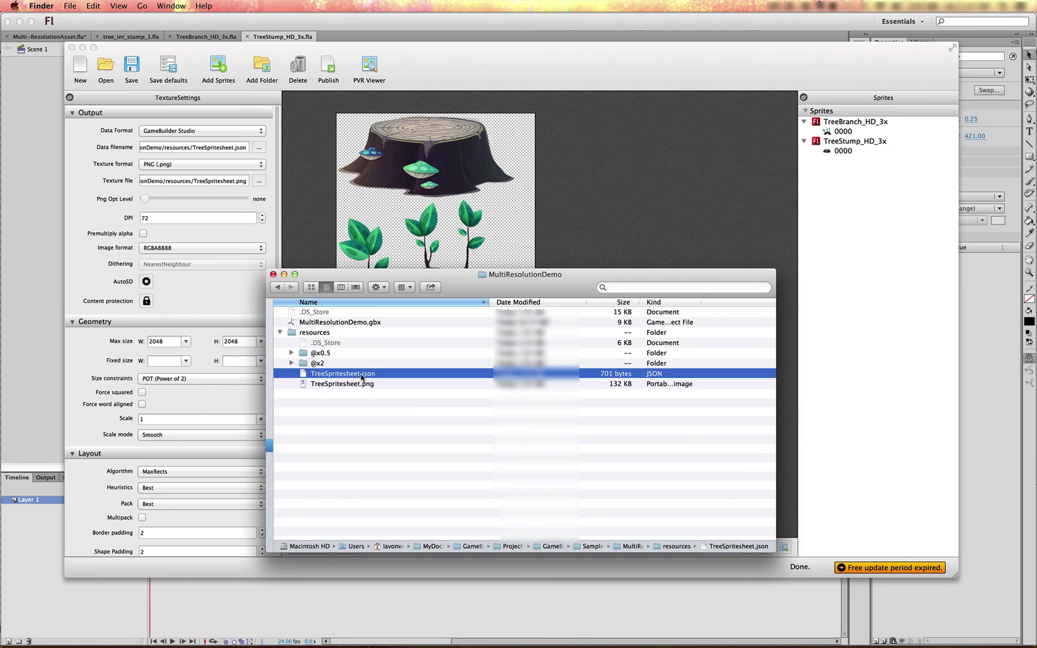
pyautogui.press('Down')
pyautogui.press('Up')
pyautogui.click(289, 363)
pyautogui.click(291, 353)
pyautogui.click(378, 363)
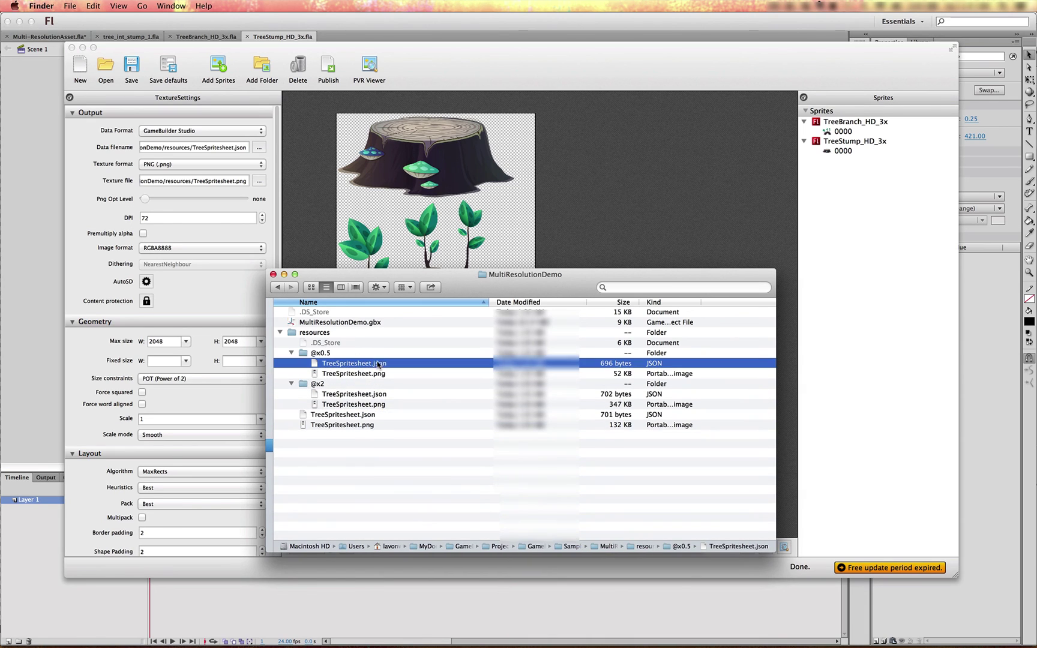
pyautogui.keyDown('super'); pyautogui.click(379, 394); pyautogui.keyUp('super')
pyautogui.rightClick(364, 404)
pyautogui.moveTo(394, 413)
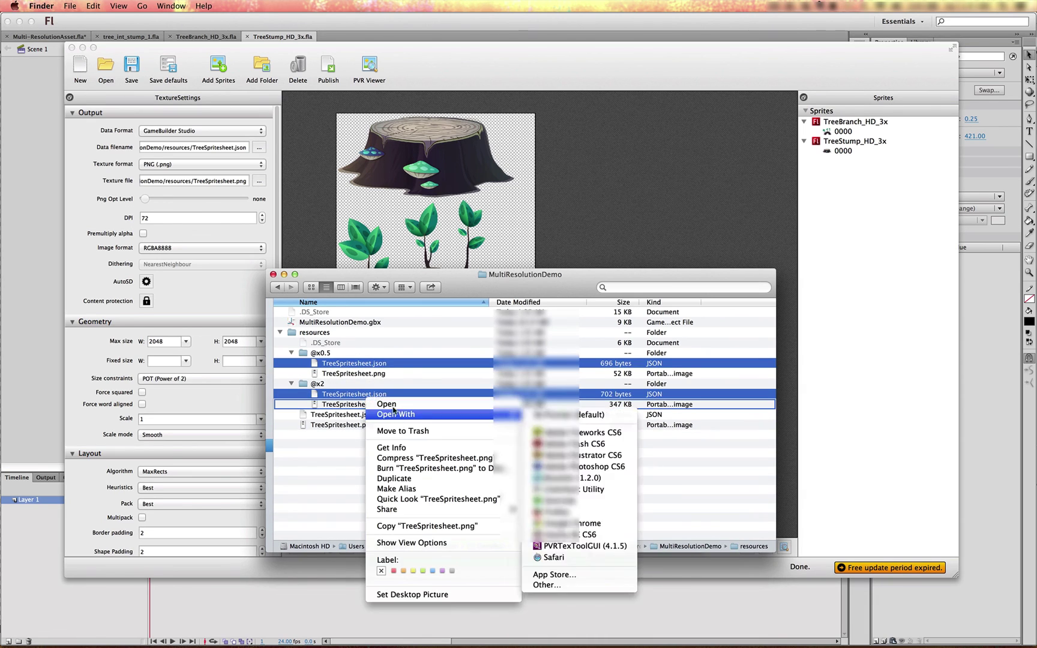
pyautogui.click(335, 366)
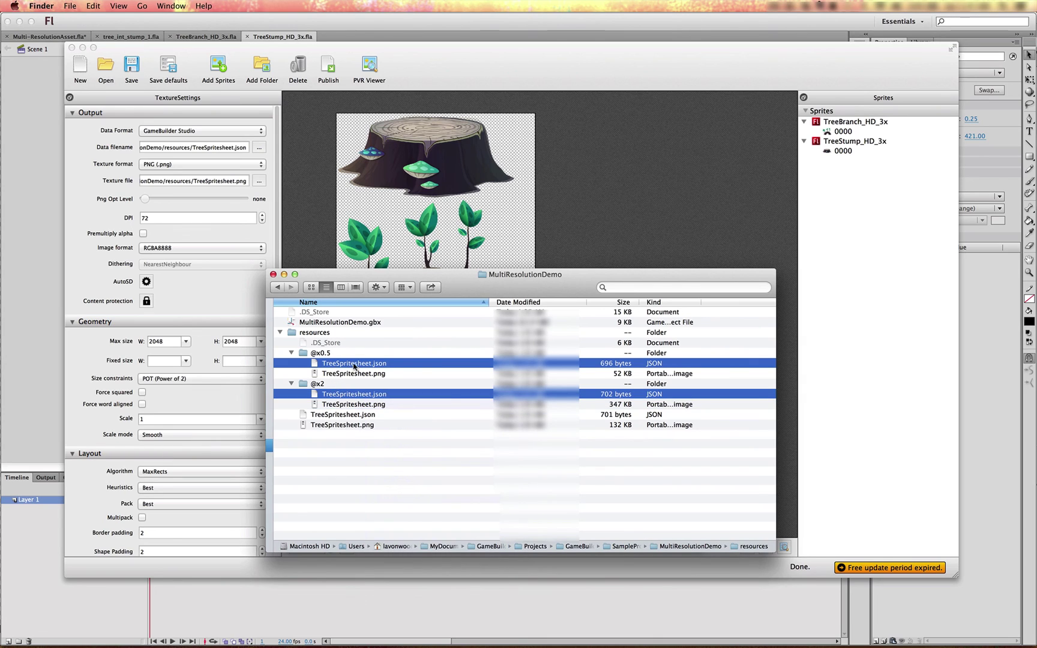
pyautogui.rightClick(354, 366)
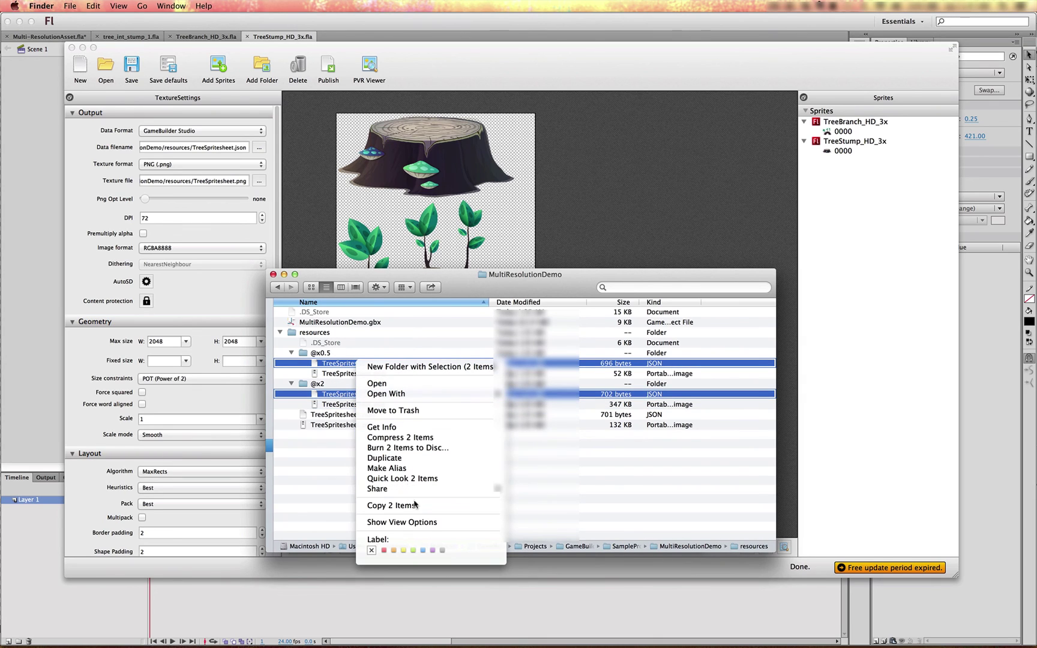
pyautogui.click(393, 410)
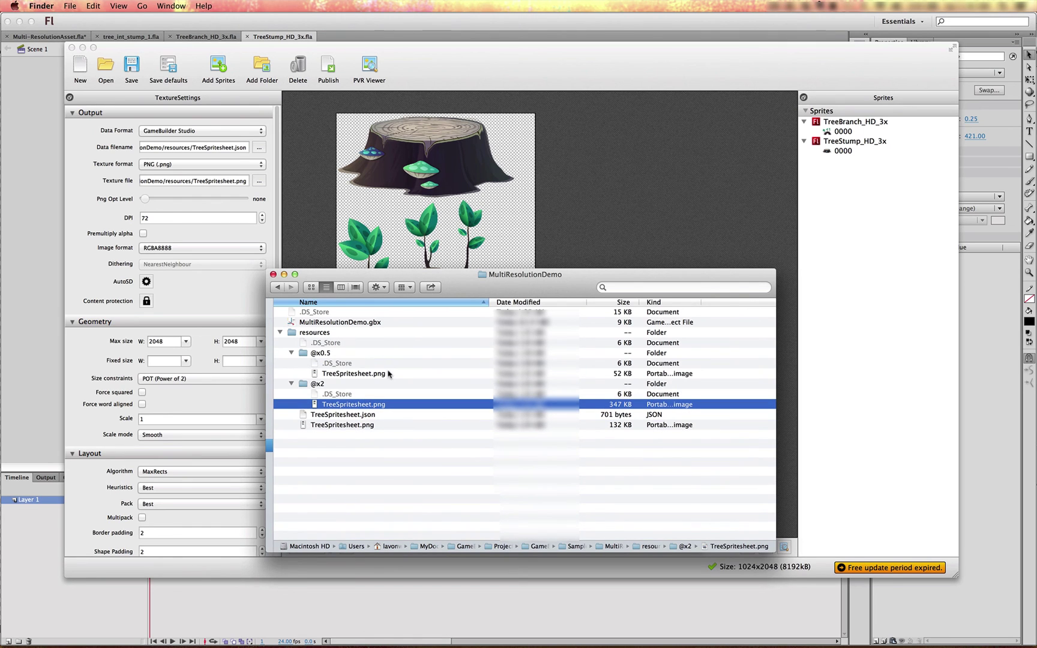
# Switch to GameBuilder Studio, create a new project and save it as MultiResolutionDemo.gbx, replacing the existing file.
pyautogui.press('super+Tab')
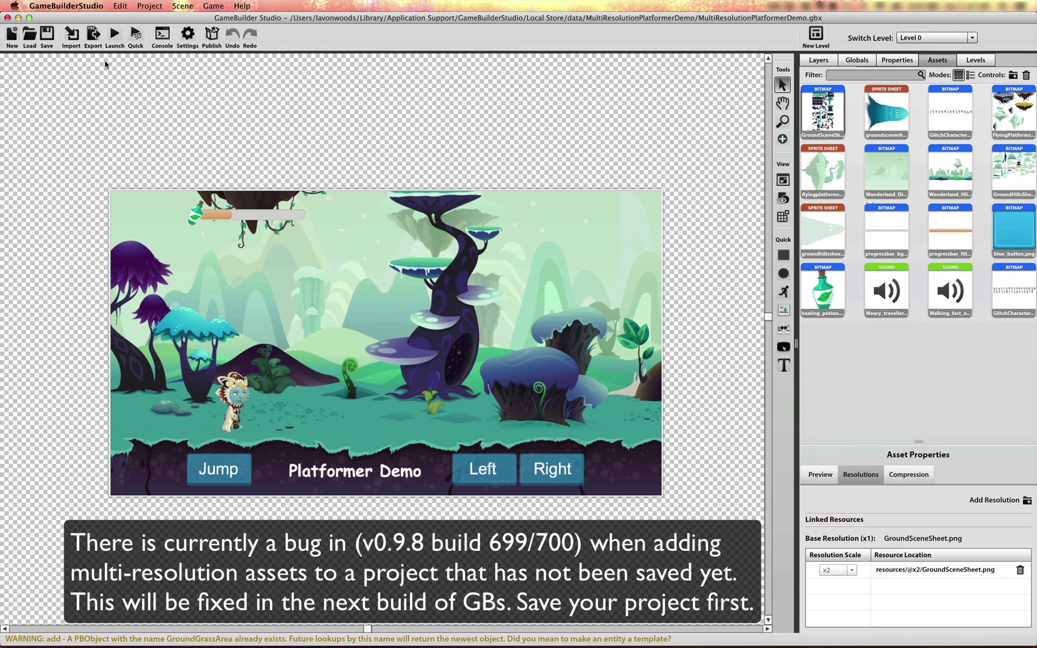
pyautogui.click(13, 35)
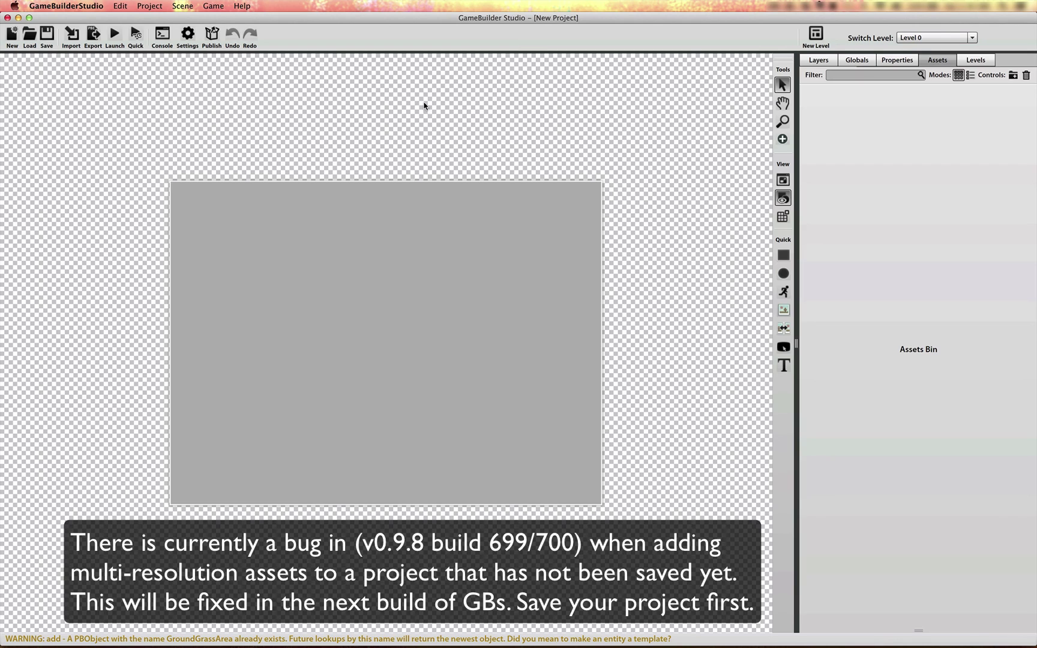
pyautogui.click(46, 34)
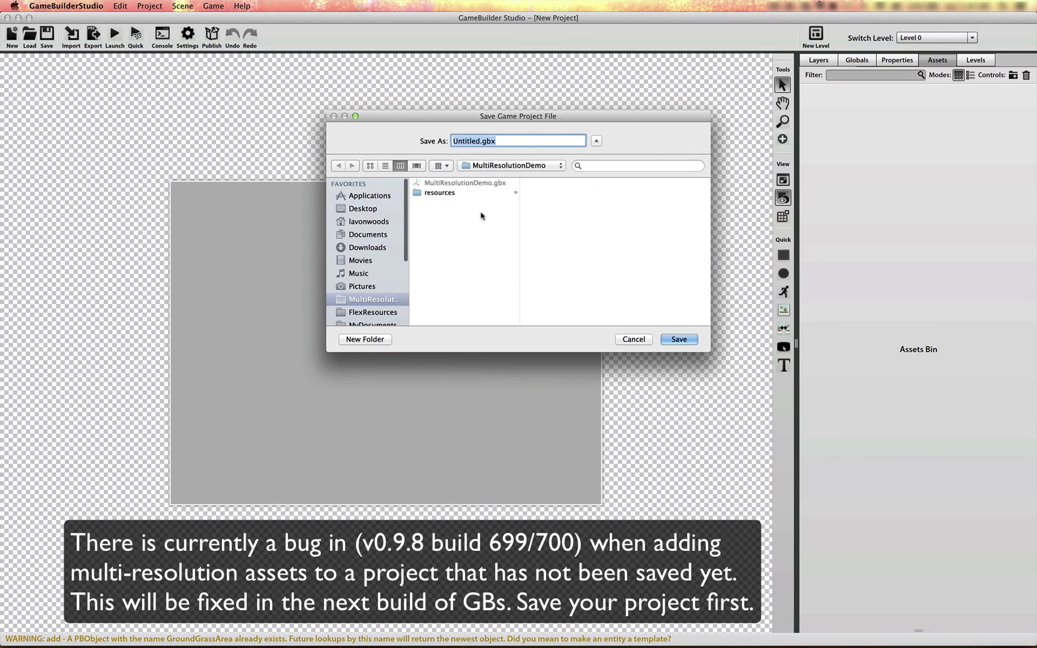
pyautogui.click(463, 183)
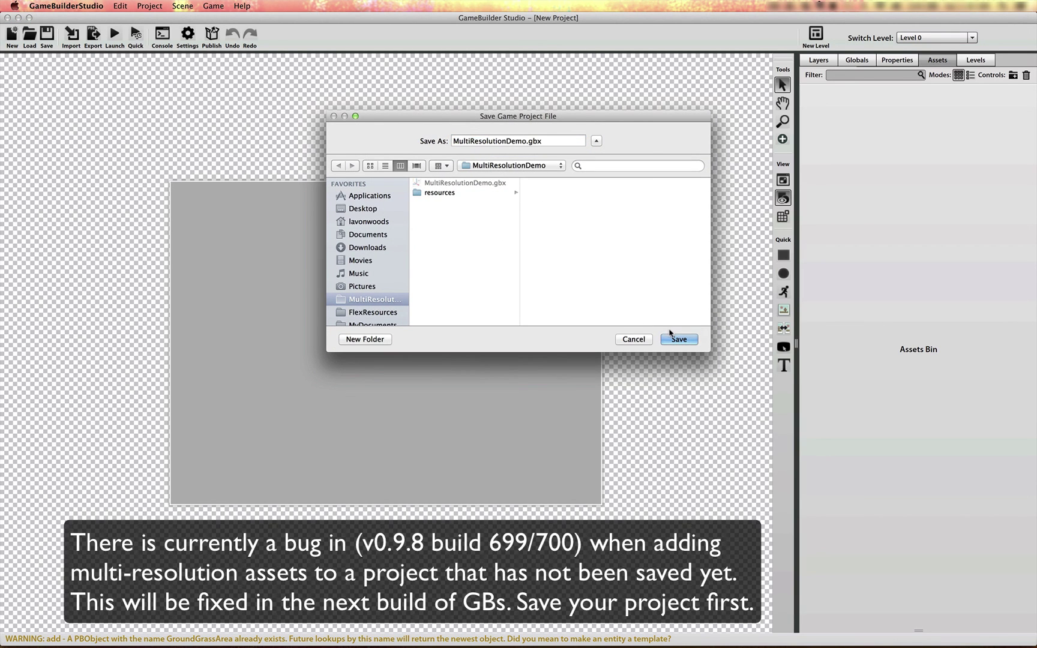
pyautogui.click(674, 339)
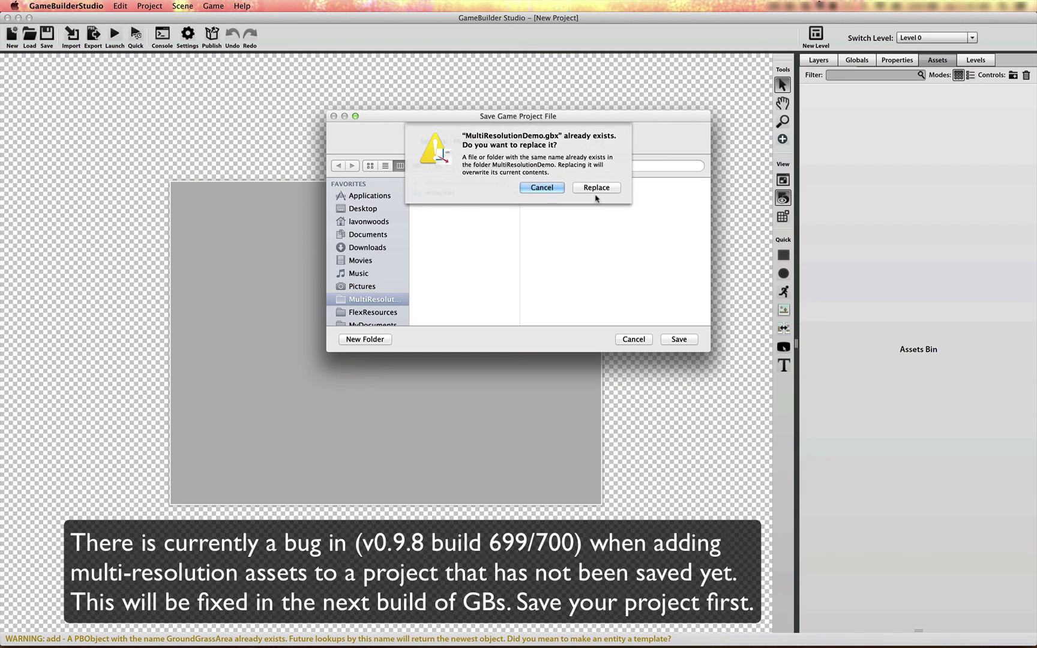
pyautogui.click(597, 178)
# Import TreeSpritesheet.json from the project's resources folder as a game asset.
pyautogui.click(1013, 75)
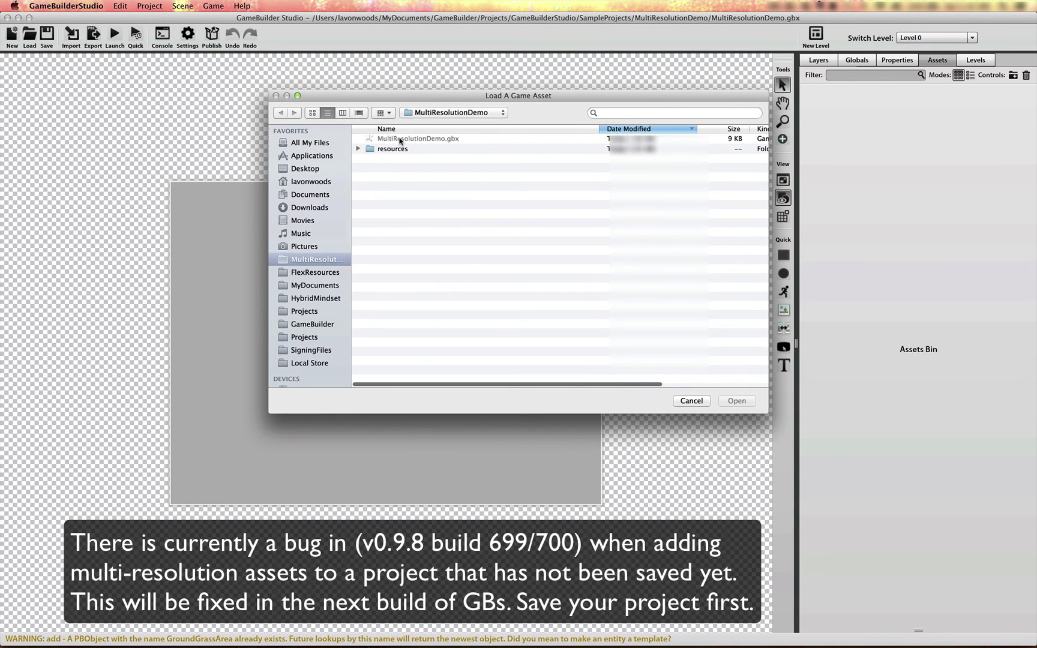
pyautogui.click(358, 149)
pyautogui.click(440, 180)
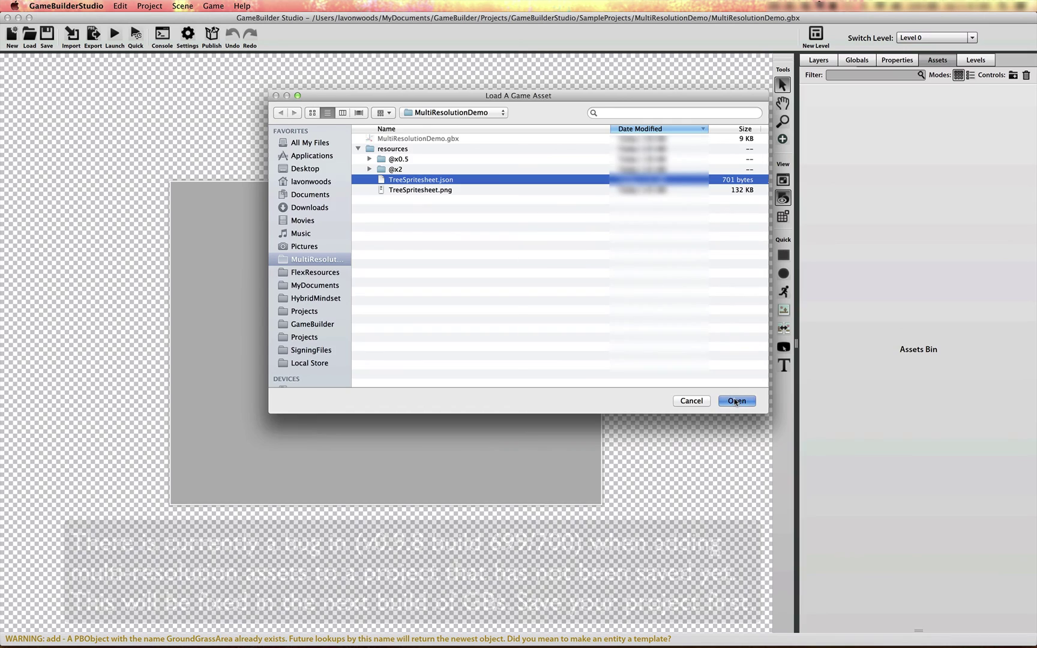
pyautogui.click(735, 401)
# Check the linked x0.5 and x2 resources of the TreeSpritesheet bitmap asset.
pyautogui.click(819, 119)
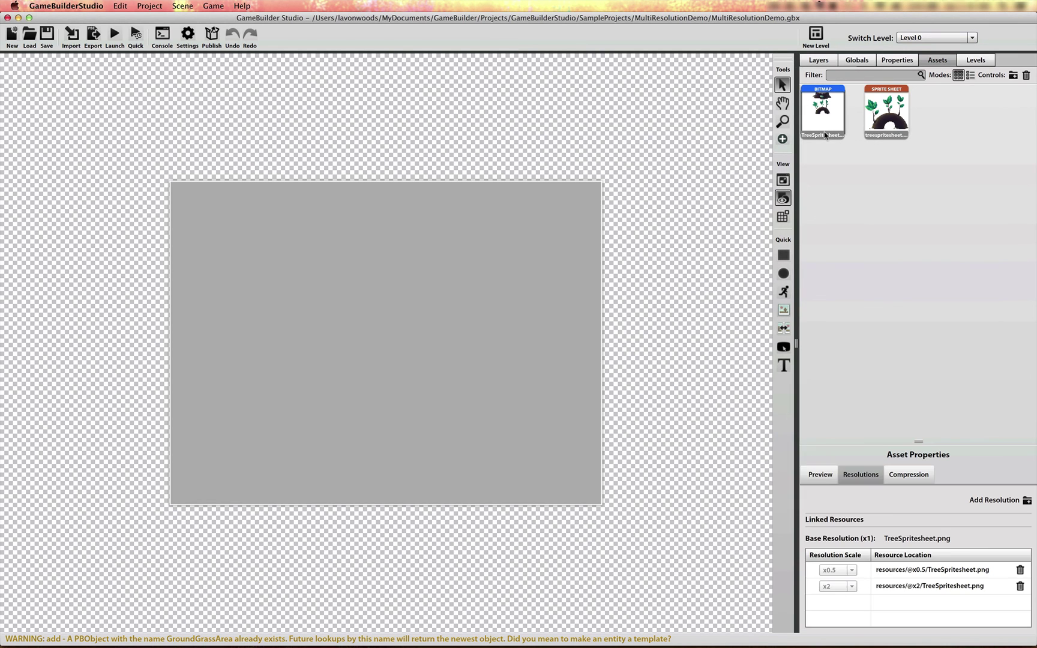
pyautogui.click(844, 586)
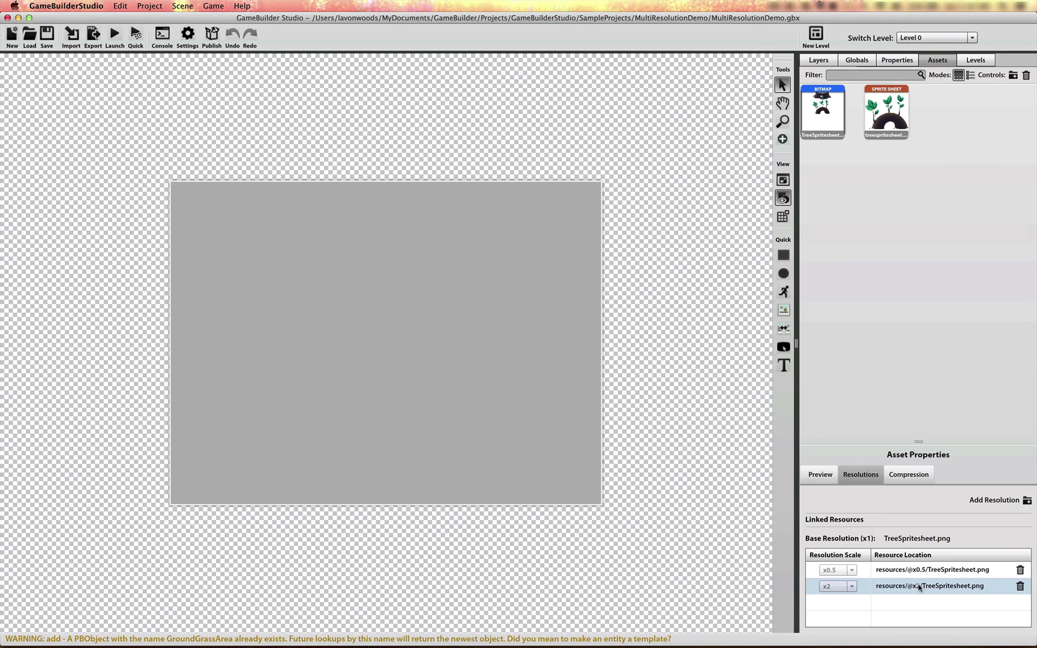
pyautogui.click(936, 521)
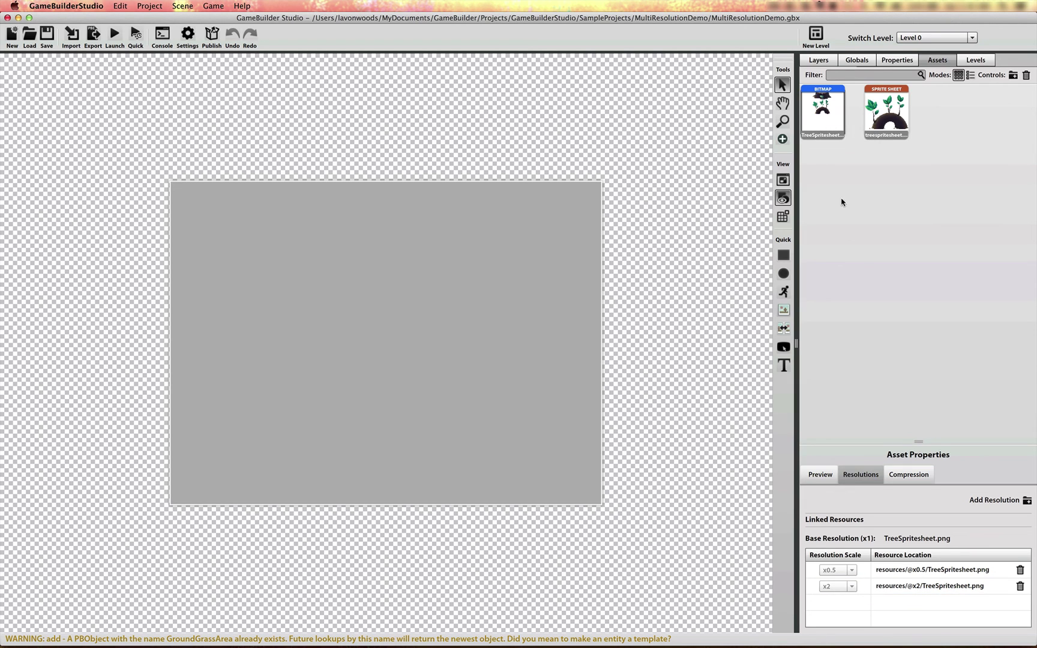
# Place the tree sprite sheet in the scene and move the branch sprite near the centre of the stage.
pyautogui.moveTo(887, 111); pyautogui.dragTo(520, 212)
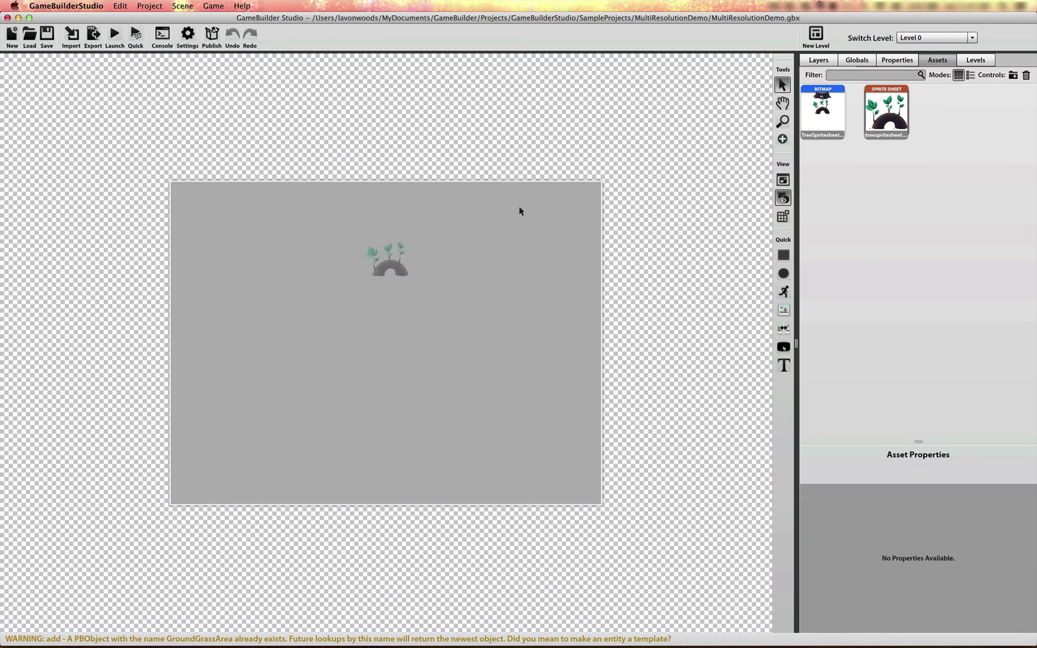
pyautogui.moveTo(425, 272); pyautogui.dragTo(449, 325)
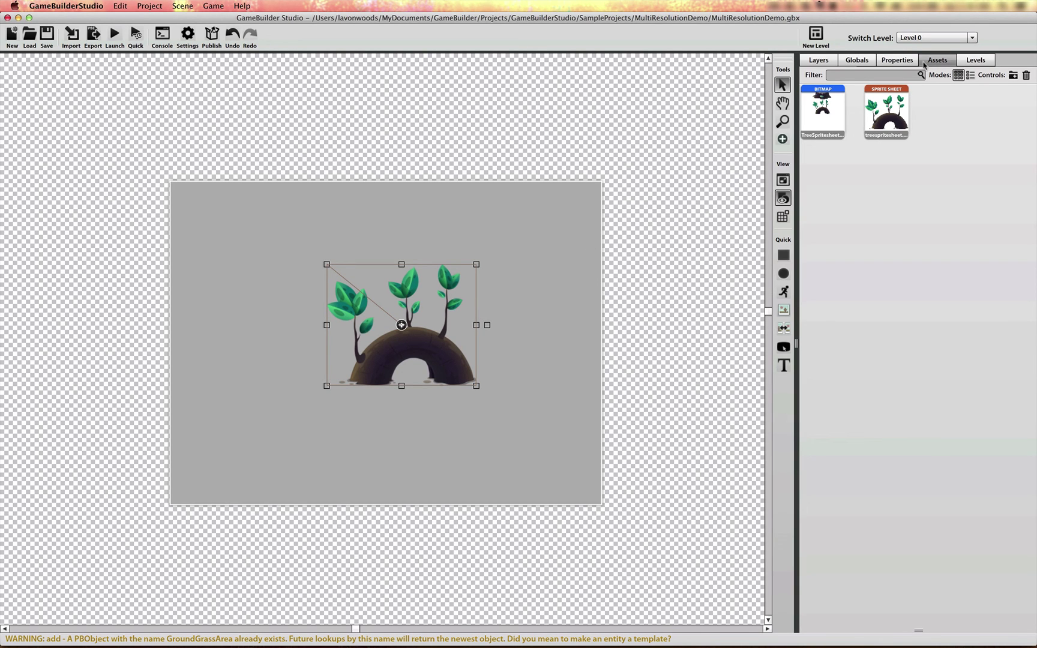
# Include the x2 and x0.5 resolutions in the project's publish settings and close them.
pyautogui.click(211, 37)
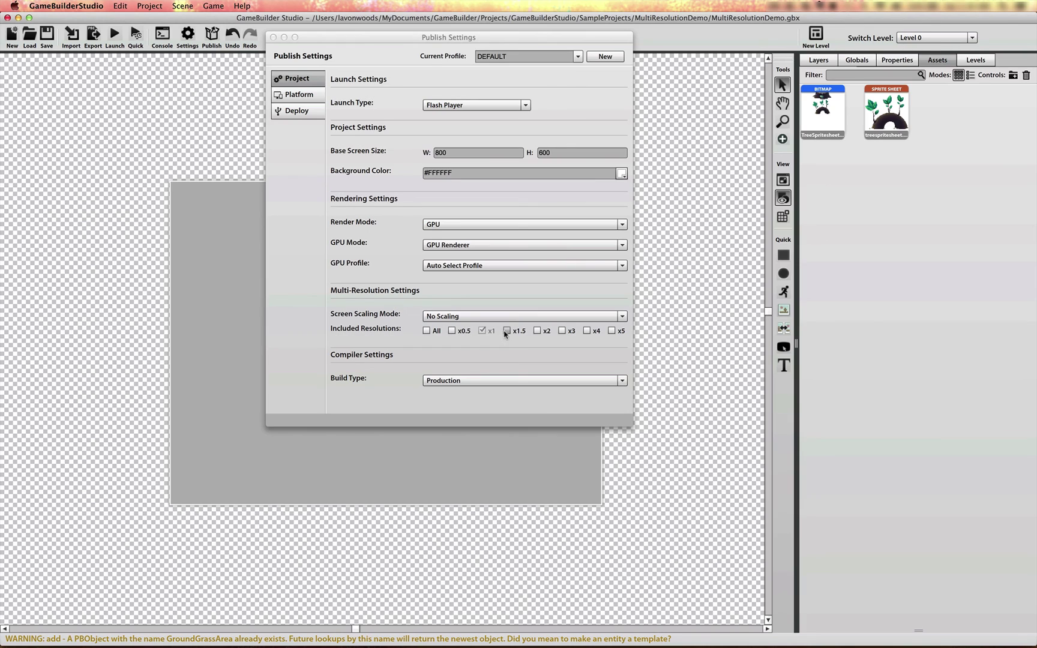
pyautogui.click(536, 331)
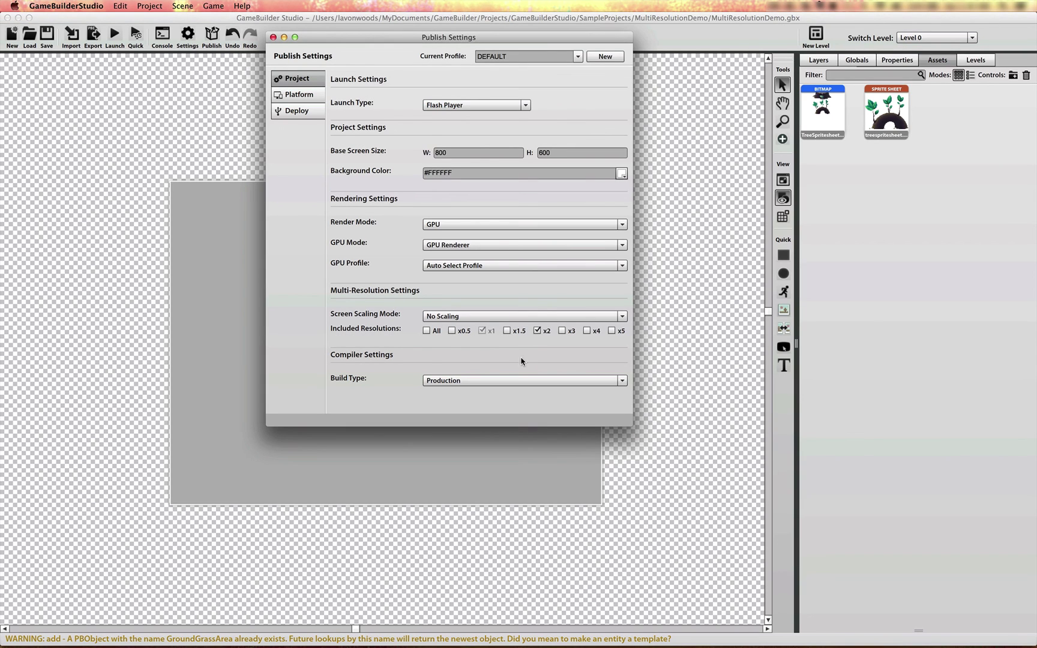
pyautogui.click(451, 330)
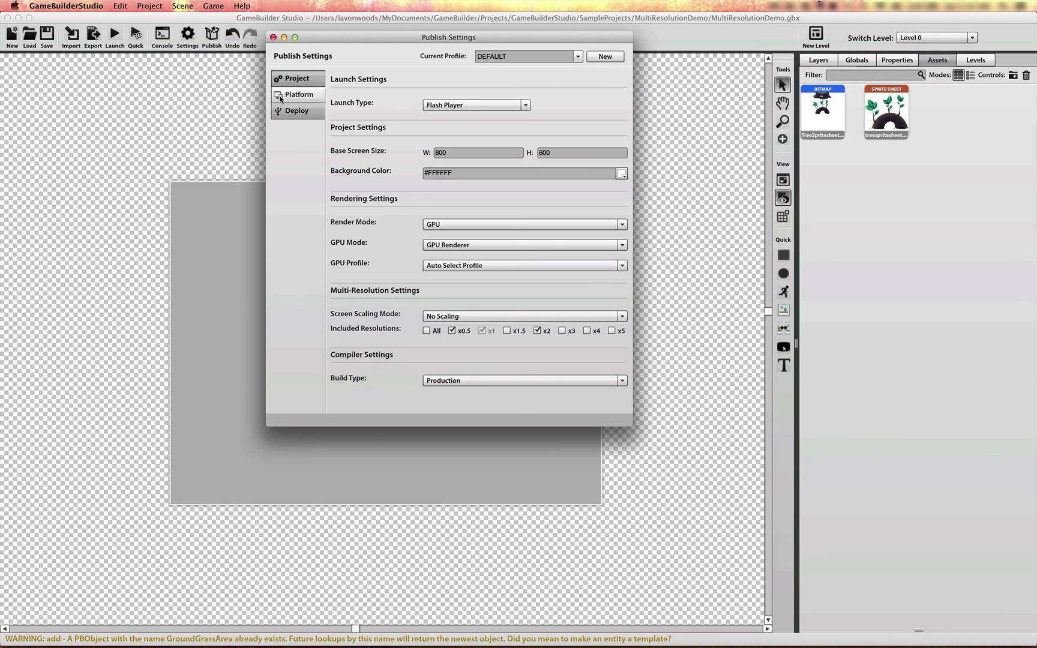
pyautogui.click(273, 37)
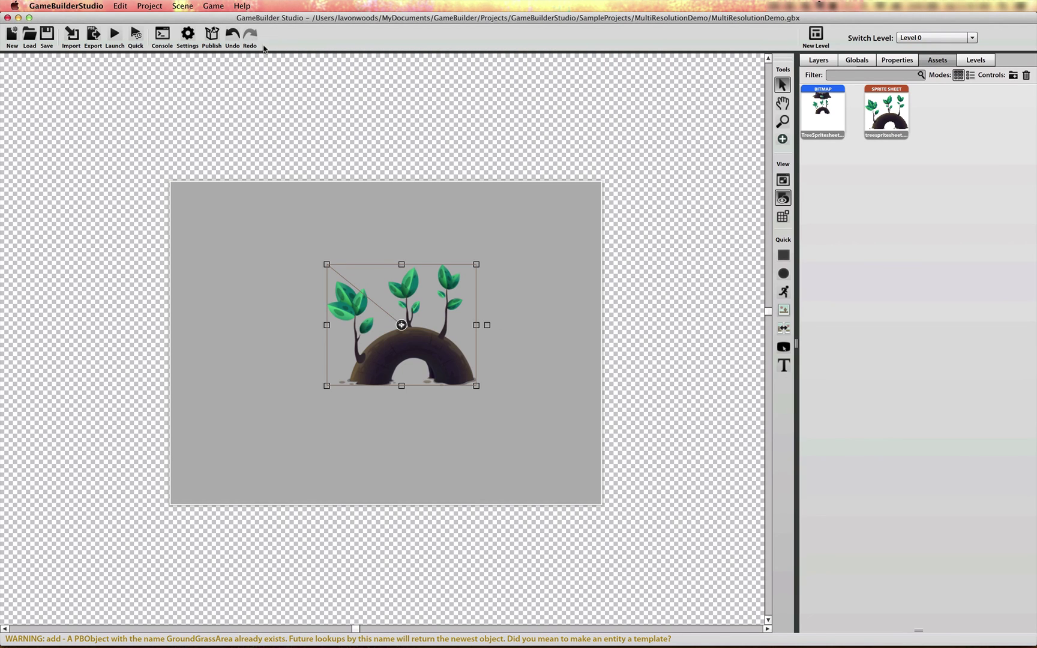
# Reopen the publish settings, add x3 to the included resolutions with x2 still included, and close them.
pyautogui.click(211, 36)
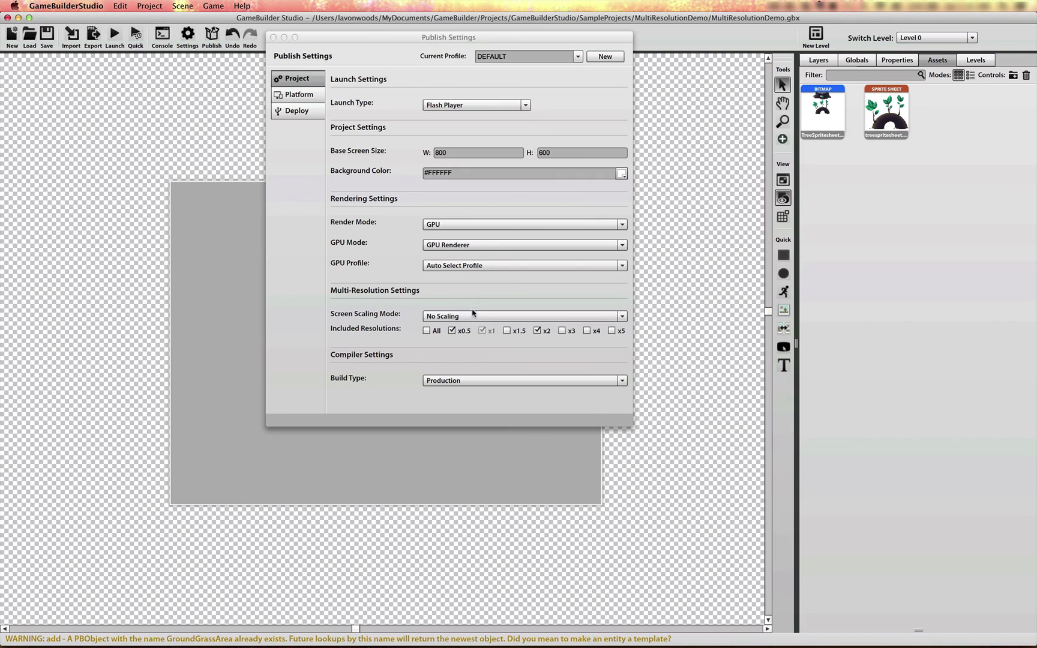
pyautogui.click(537, 330)
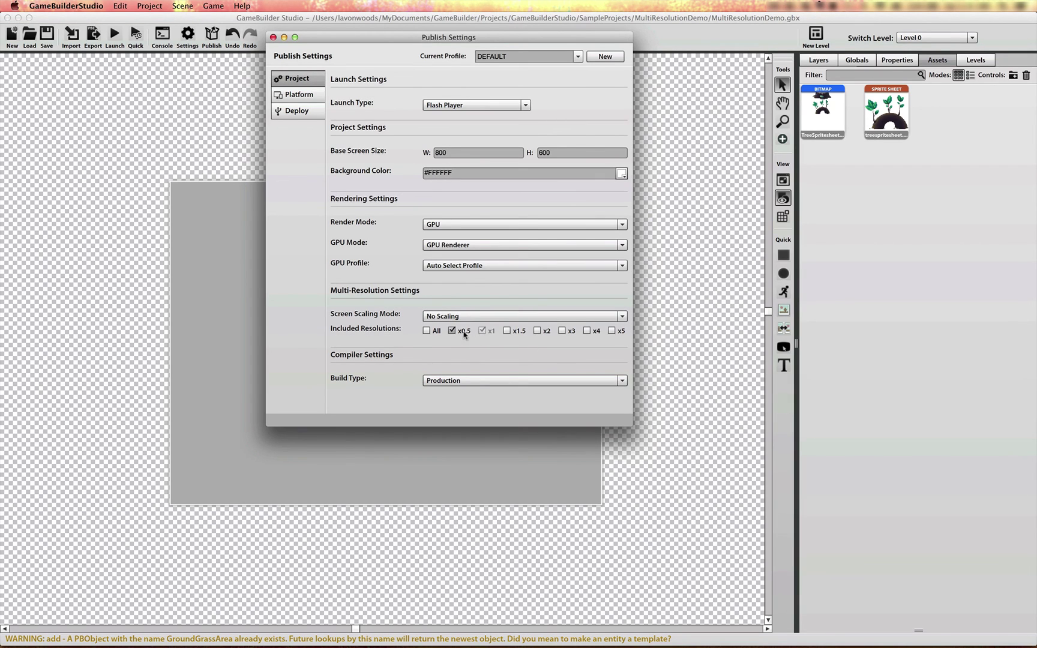
pyautogui.click(561, 330)
pyautogui.click(537, 331)
pyautogui.click(273, 37)
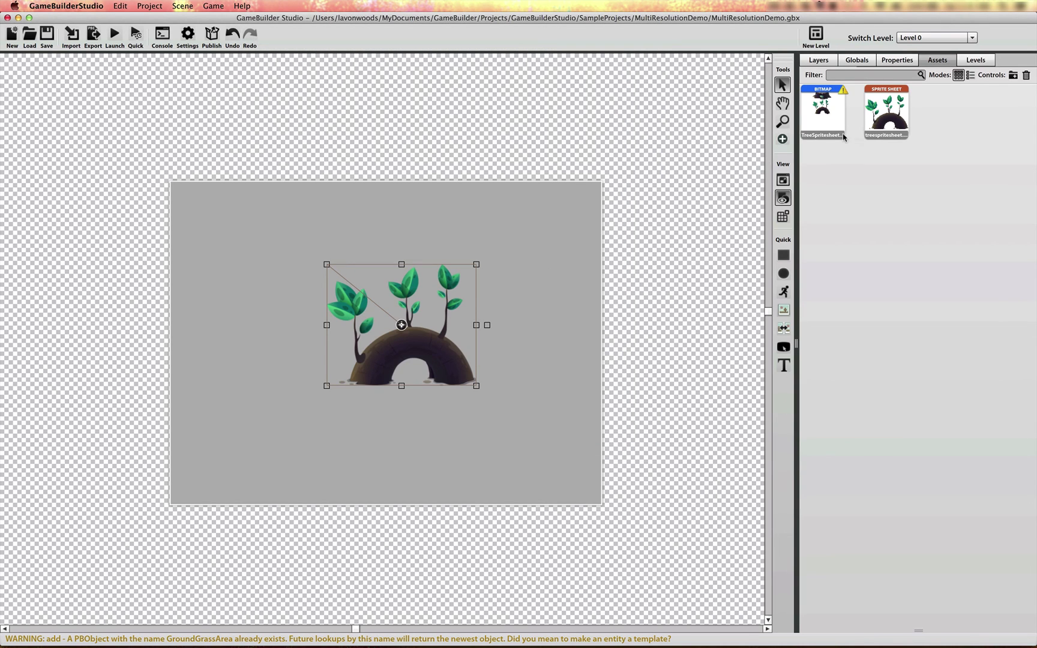
# Inspect the warning on the TreeSpritesheet bitmap and select the asset to view its linked resolutions.
pyautogui.moveTo(840, 94)
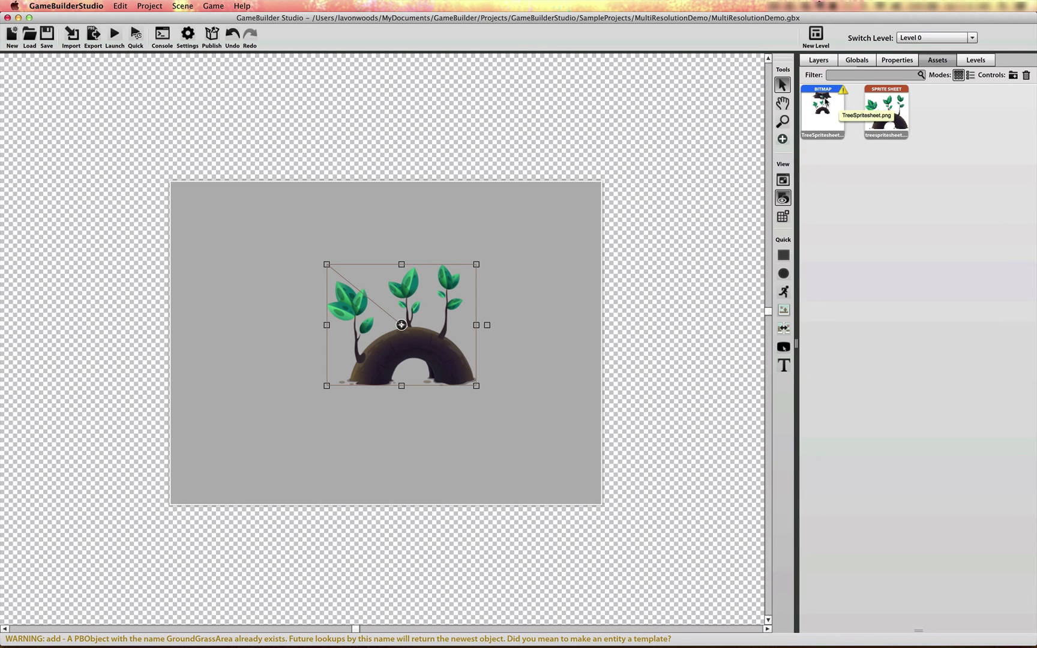
pyautogui.click(826, 101)
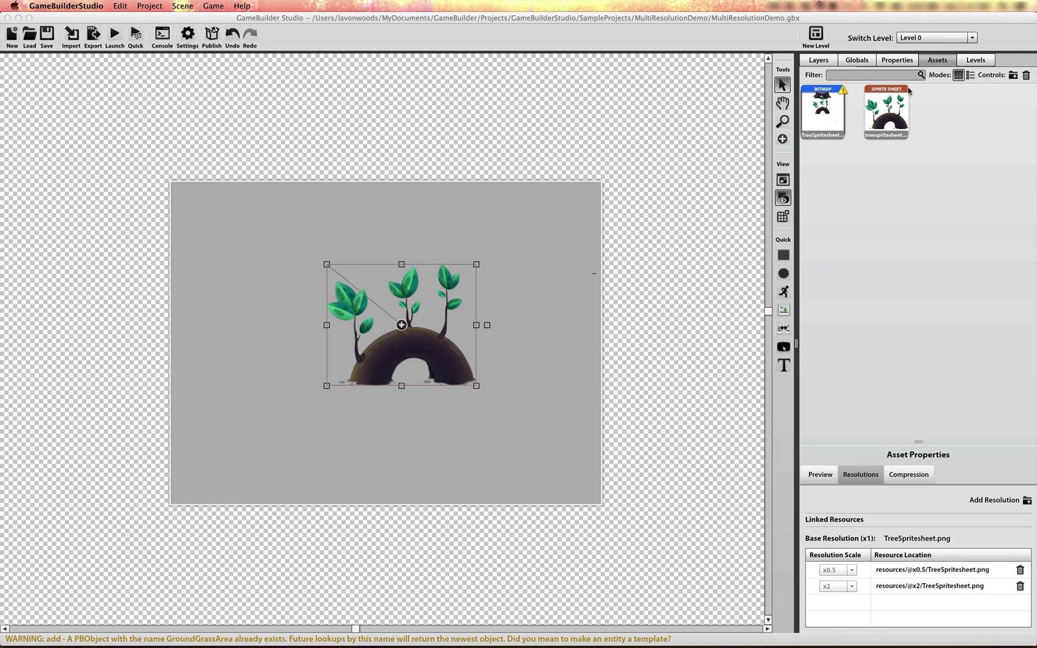
# Import tree_int_stump_1.swf as a game asset, locating it in the SampleProjects folder through Finder.
pyautogui.click(1012, 77)
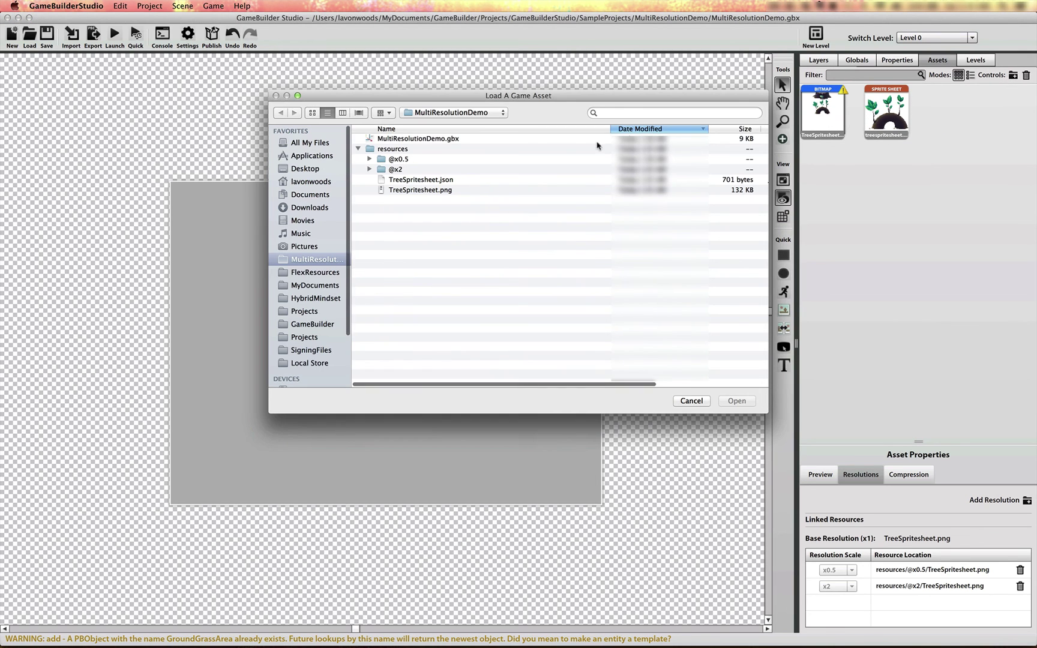
pyautogui.press('super+Tab')
pyautogui.press('super+Left')
pyautogui.press('super+Left')
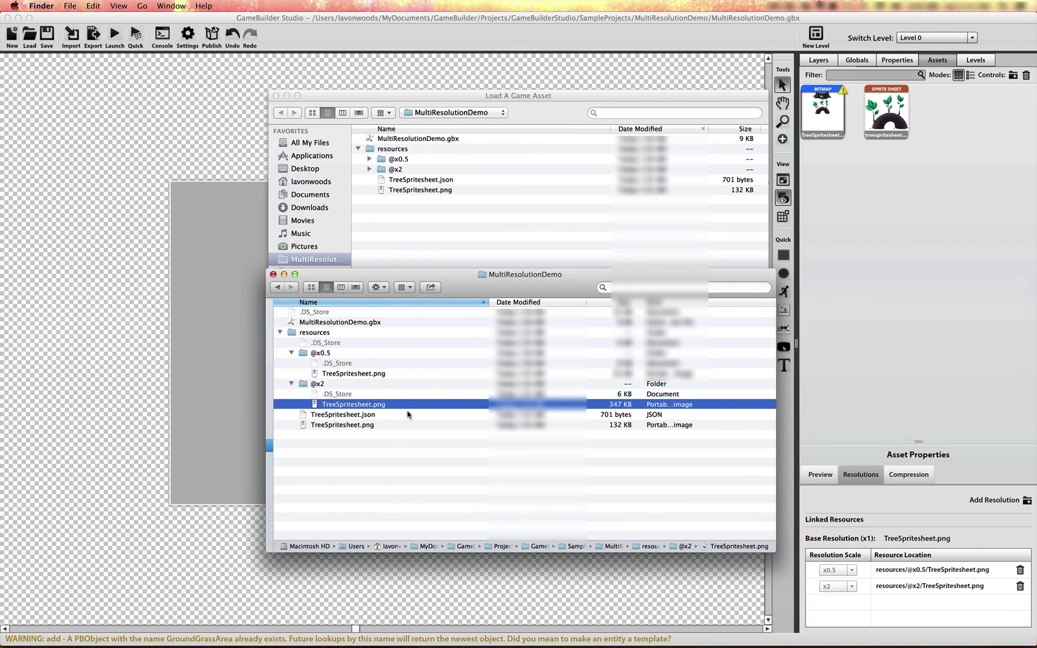
pyautogui.press('super+Up')
pyautogui.scroll(-15, 485, 418)
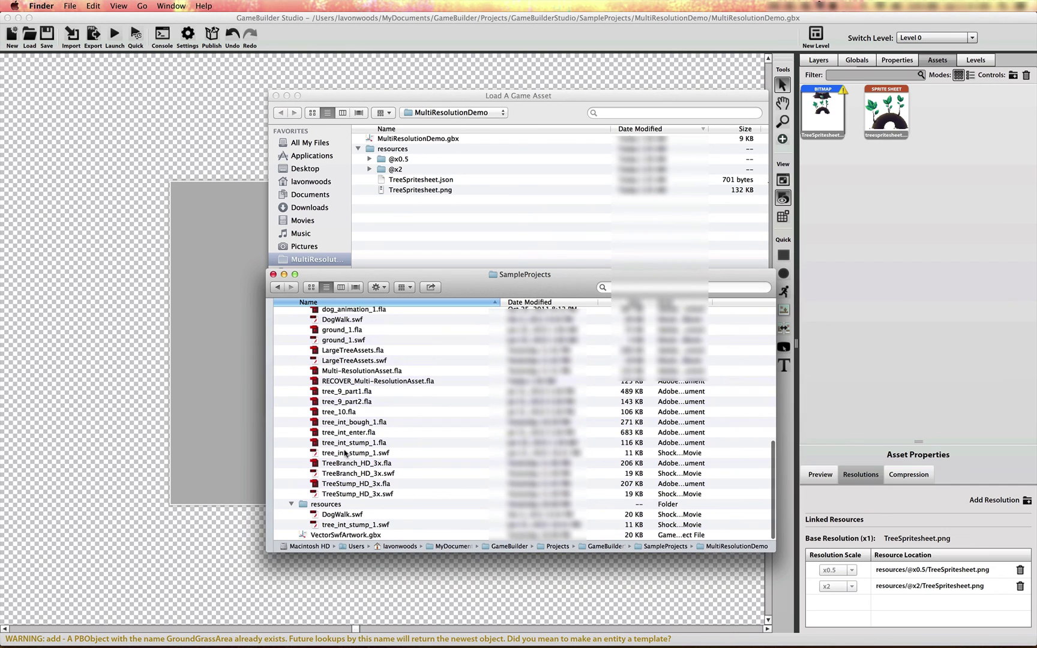
pyautogui.click(348, 453)
pyautogui.moveTo(360, 446); pyautogui.dragTo(513, 231)
pyautogui.click(507, 233)
pyautogui.press('Return')
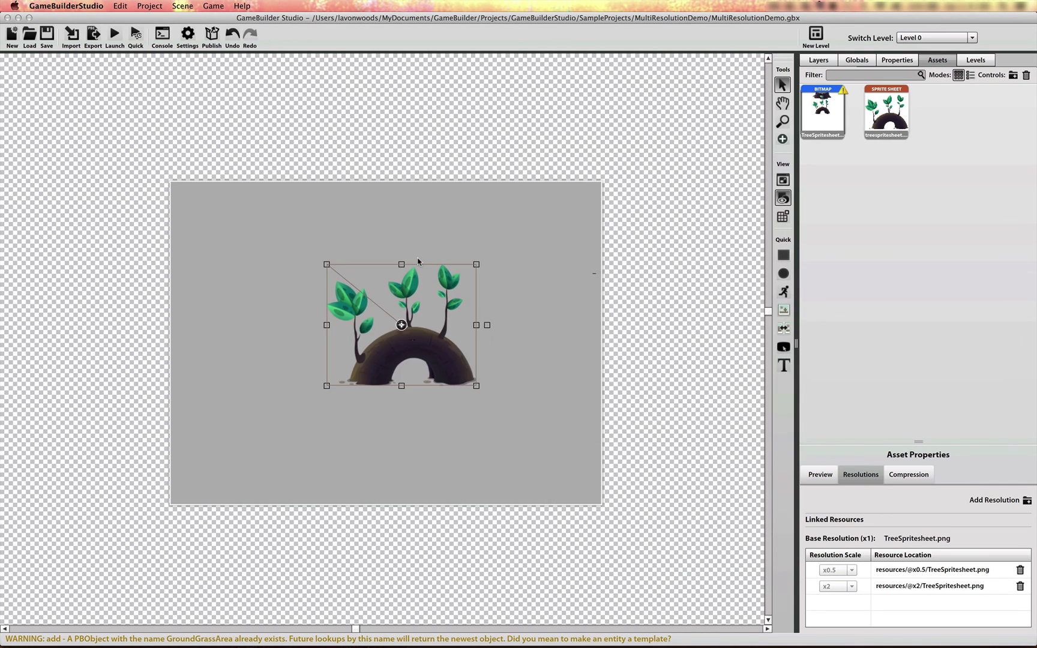
# Place the imported tree stump SWF on the stage and move it to the upper-left area, beside the branch sprite.
pyautogui.click(935, 125)
pyautogui.moveTo(935, 124); pyautogui.dragTo(246, 279)
pyautogui.moveTo(296, 309); pyautogui.dragTo(221, 265)
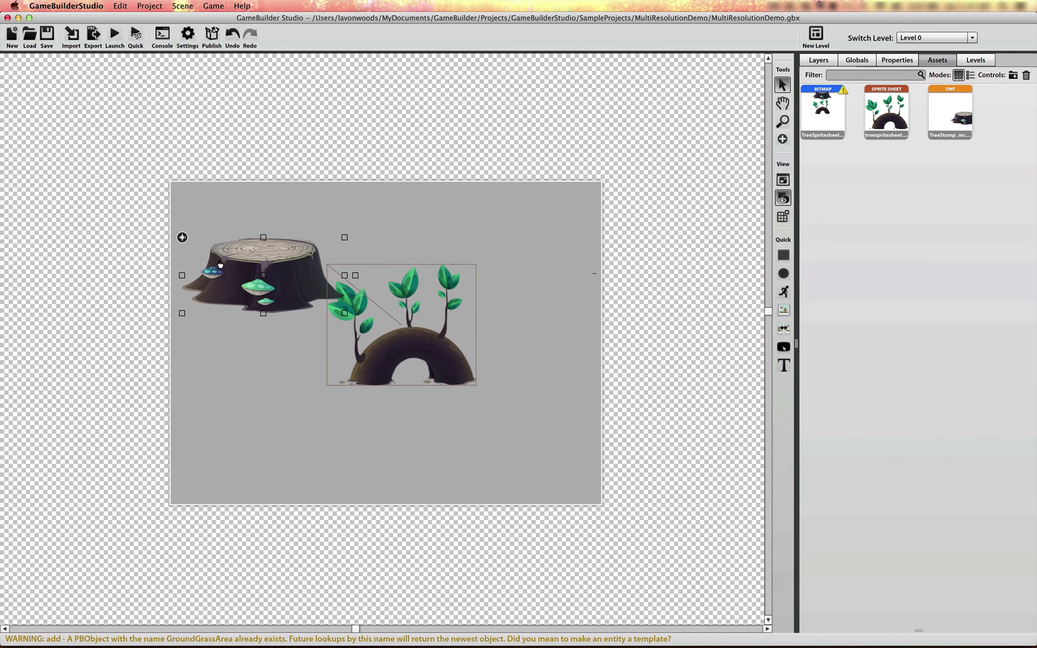
# Enlarge the tree stump to fill much of the stage and move it to the lower-left area, partly beyond the stage edge.
pyautogui.moveTo(344, 313); pyautogui.dragTo(671, 543)
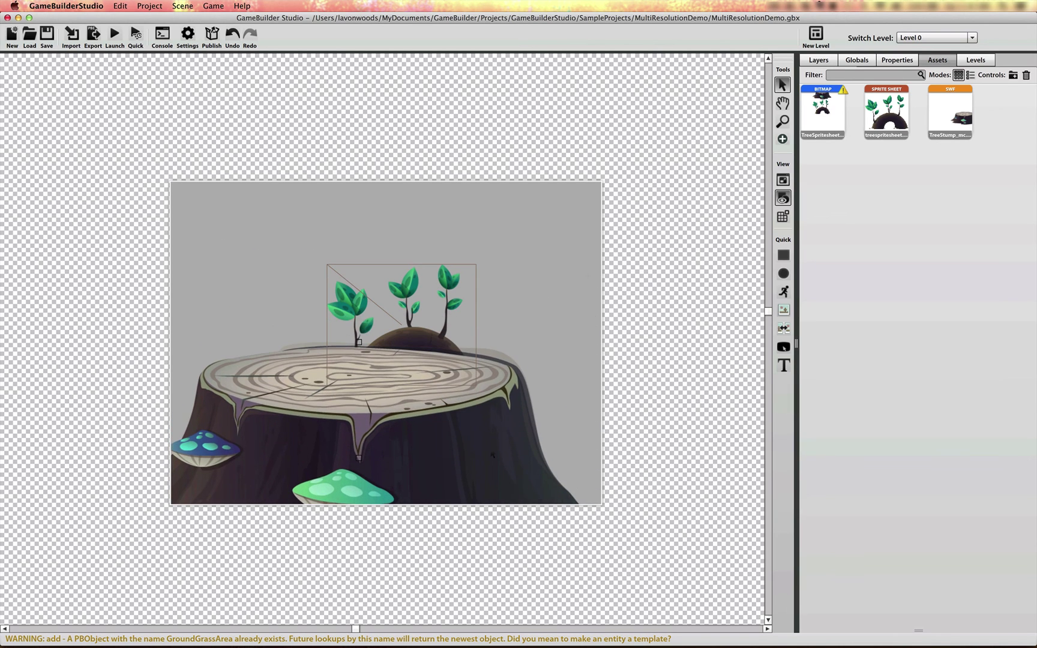
pyautogui.moveTo(492, 455); pyautogui.dragTo(520, 447)
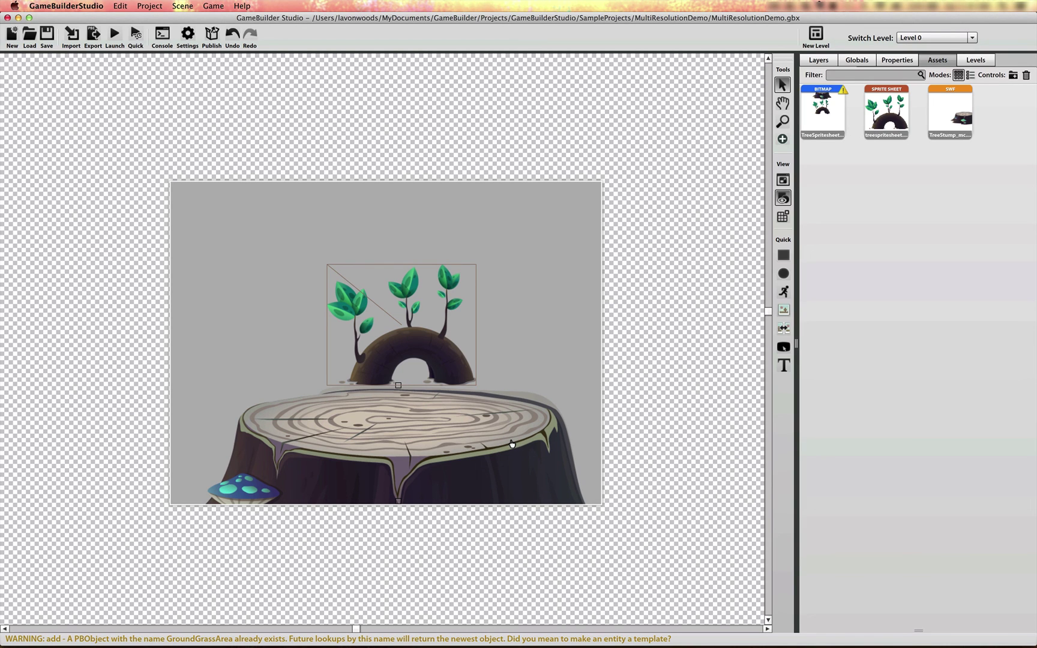
pyautogui.moveTo(510, 446); pyautogui.dragTo(325, 429)
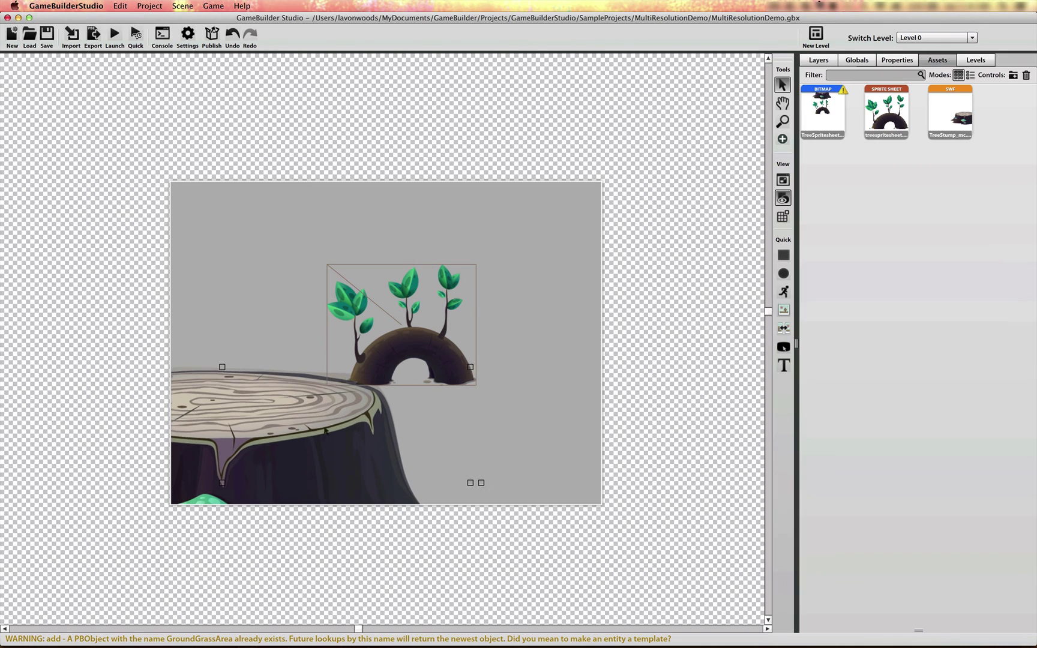